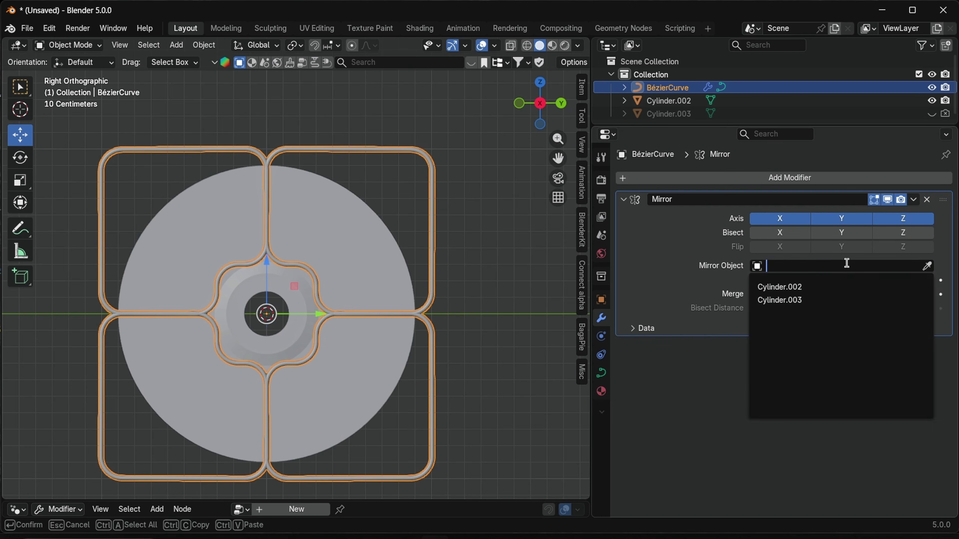
# Reposition points of the Plane object to shape the spiky tribal curves
pyautogui.click(717, 284)
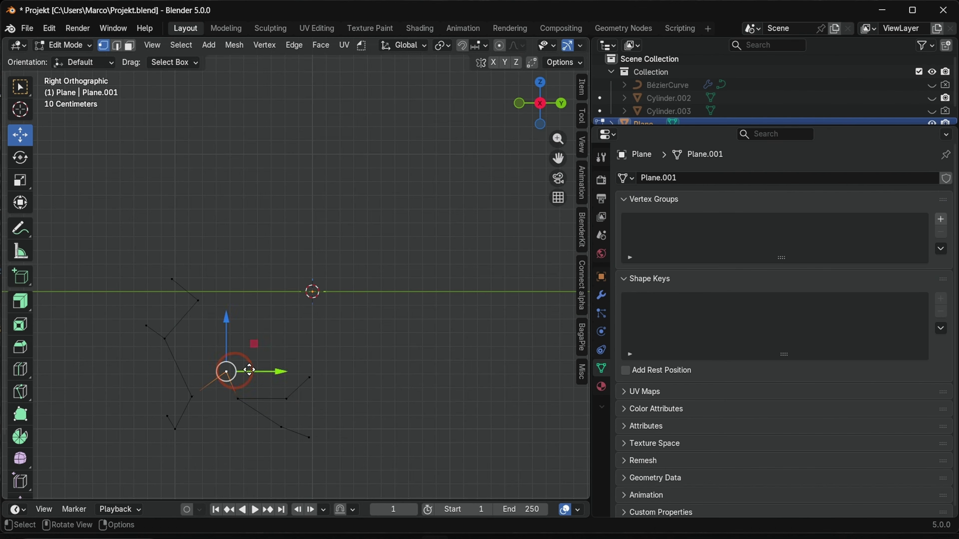
pyautogui.moveTo(249, 370); pyautogui.dragTo(306, 292)
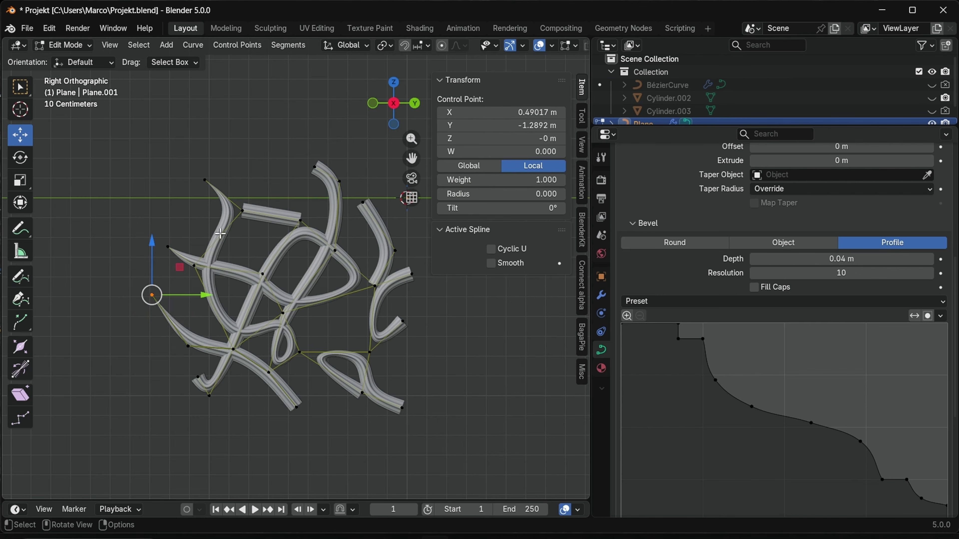
pyautogui.moveTo(264, 158); pyautogui.dragTo(255, 192)
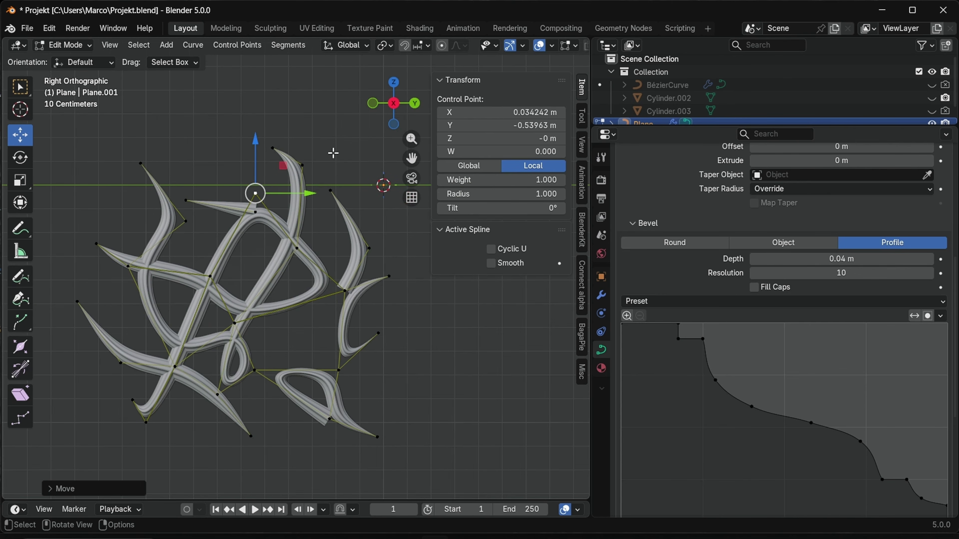
pyautogui.moveTo(255, 193); pyautogui.dragTo(258, 249, button='middle')
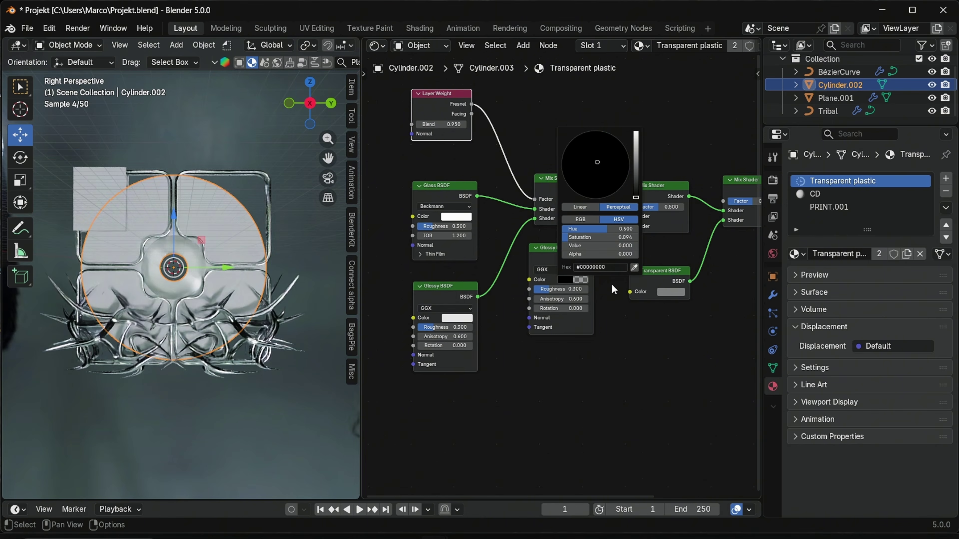
# Set the color of the Glossy BSDF in the Transparent plastic material to hex #303235F
pyautogui.click(613, 267)
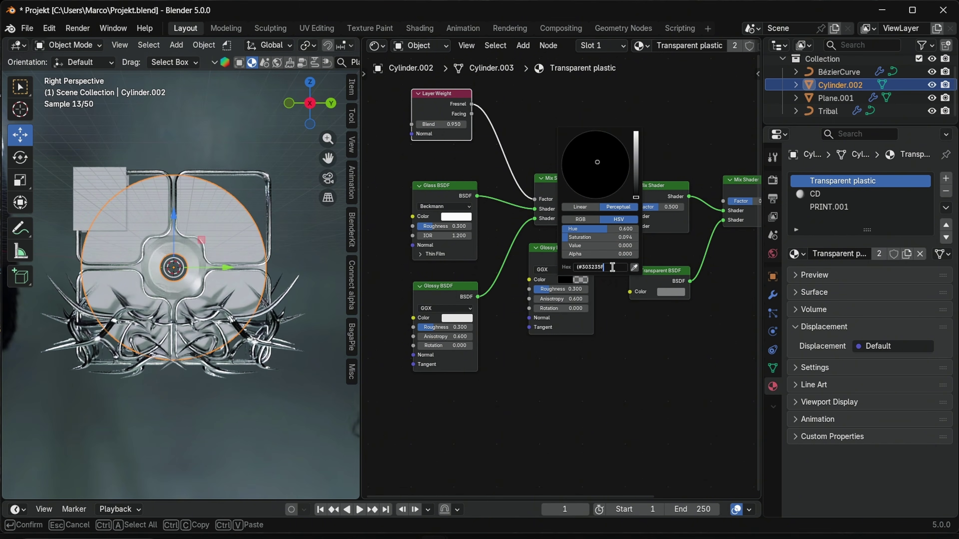
pyautogui.write('#303235F')
pyautogui.press('Return')
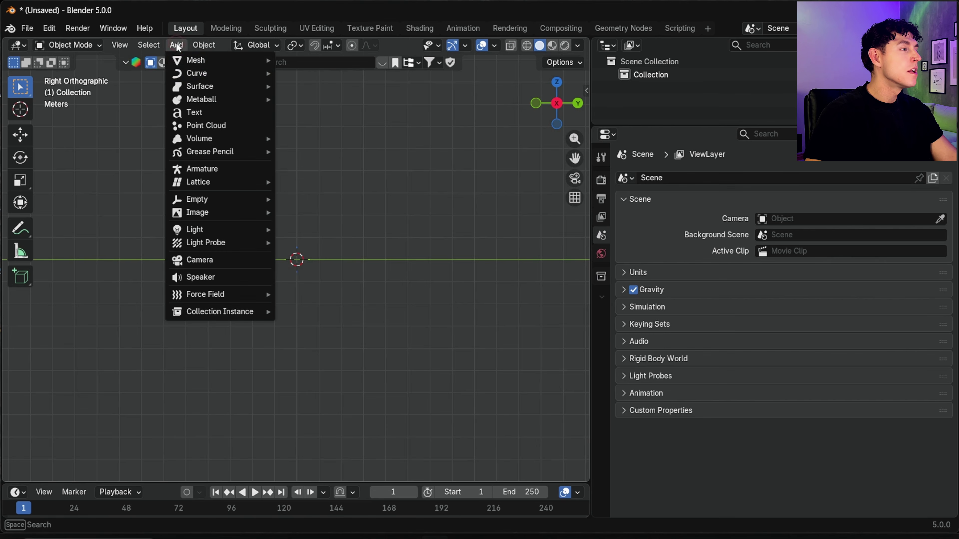
# Add a mesh cylinder with 100 vertices, a 0.9 m radius and a 0.01 m depth
pyautogui.click(191, 61)
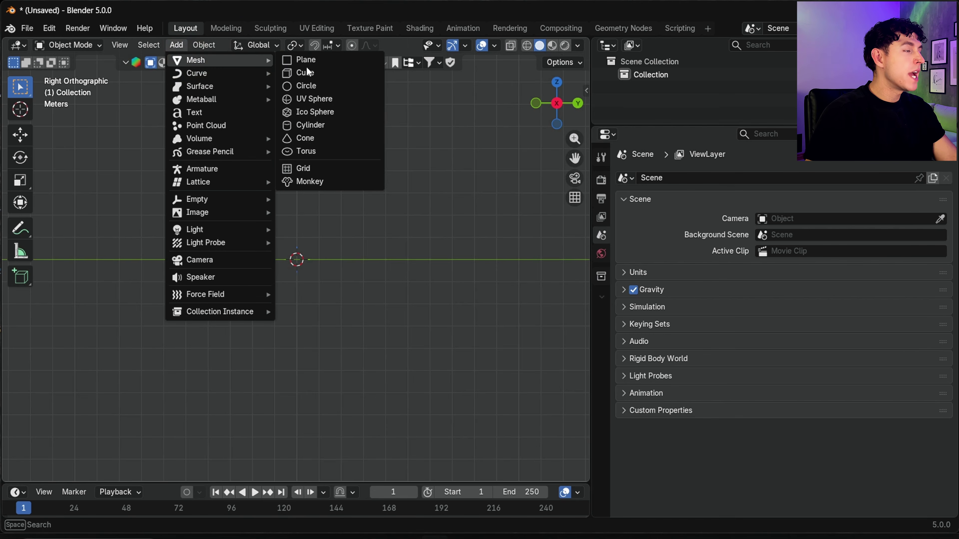
pyautogui.click(319, 126)
pyautogui.click(71, 469)
pyautogui.click(172, 316)
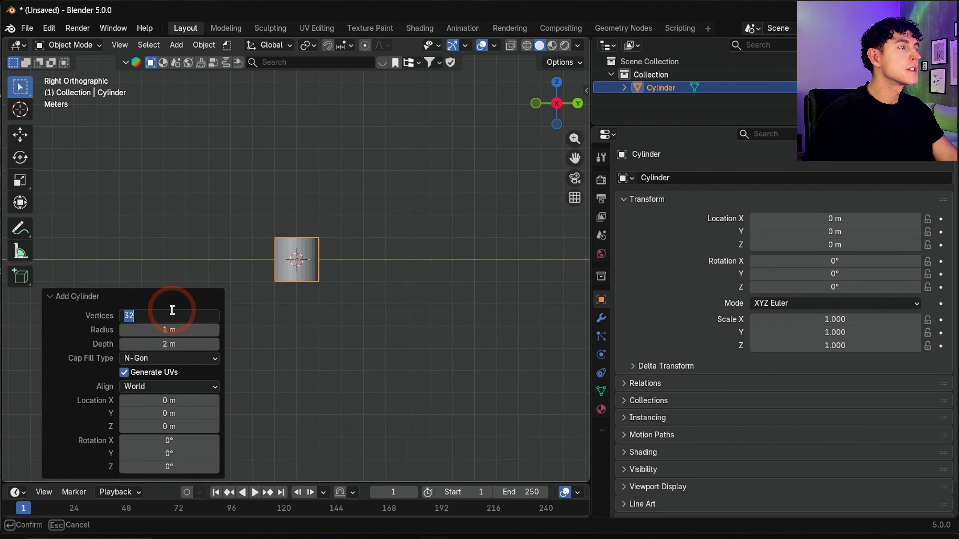
pyautogui.press('Return')
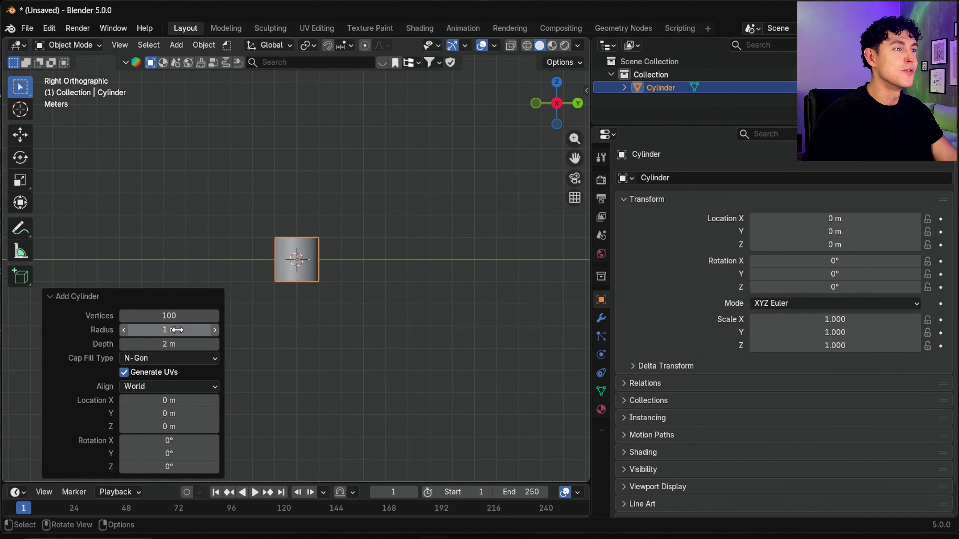
pyautogui.click(177, 330)
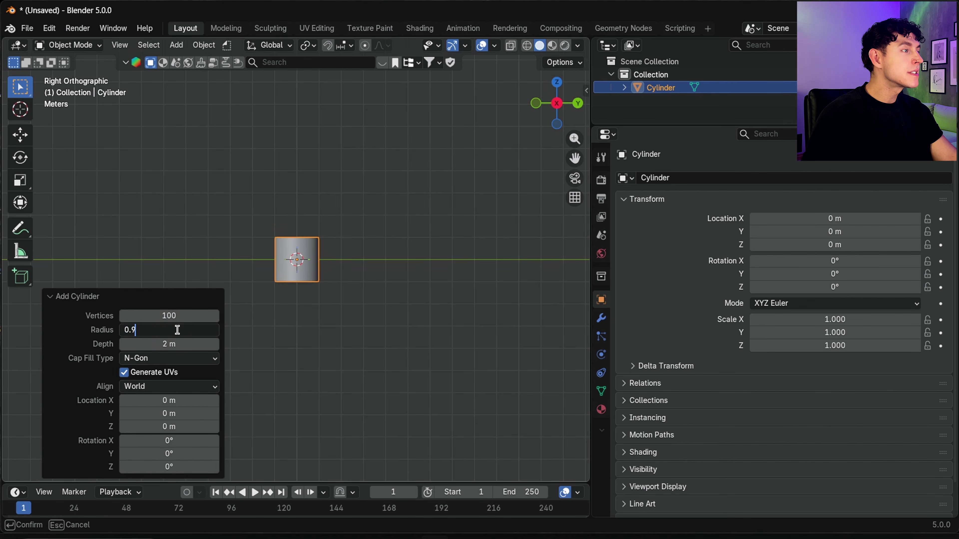
pyautogui.press('Return')
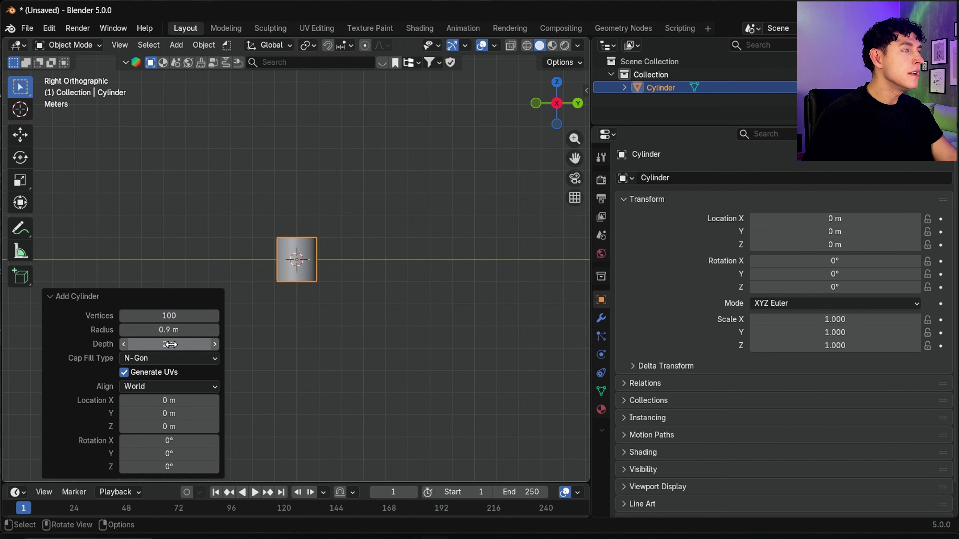
pyautogui.click(170, 344)
pyautogui.press('Return')
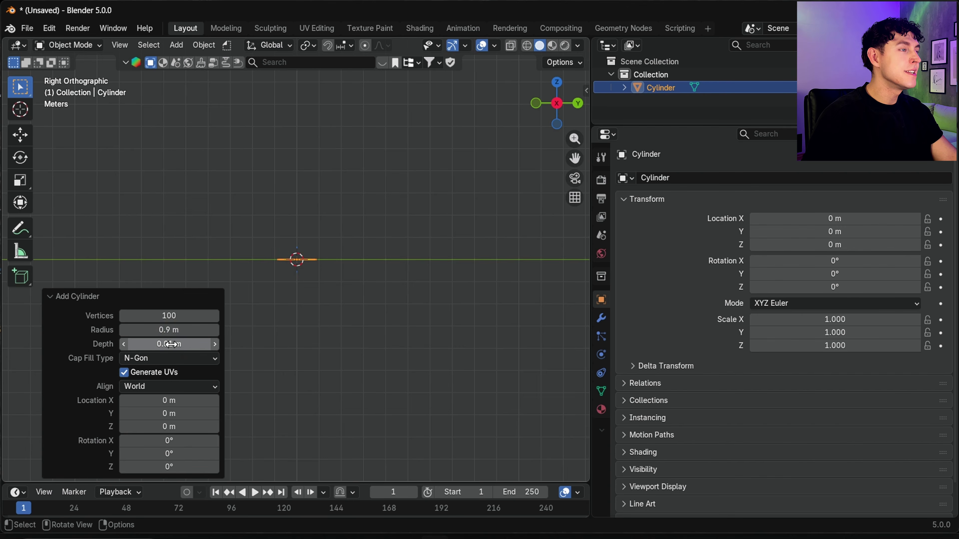
# Set the new cylinder's Y rotation to 90° so its flat face points along X
pyautogui.click(184, 458)
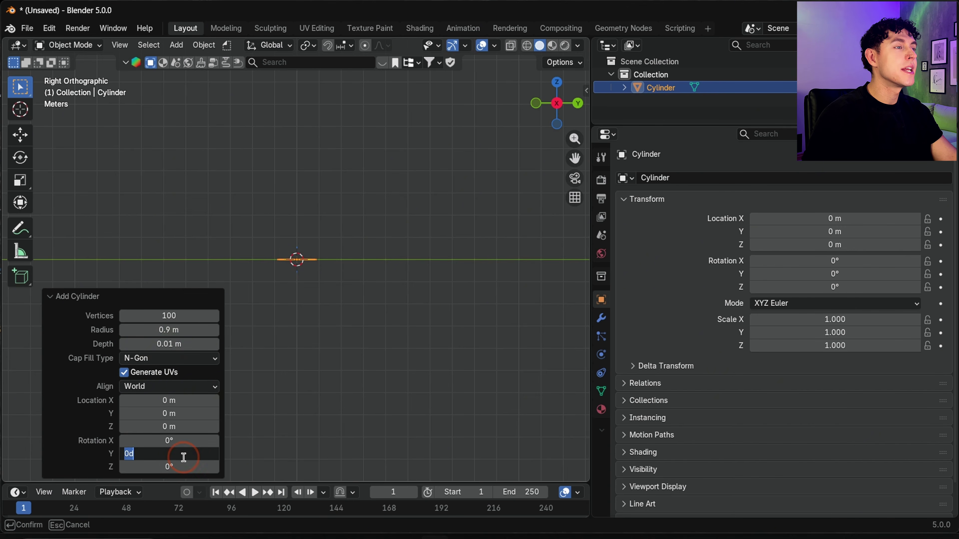
pyautogui.write('90')
pyautogui.press('Return')
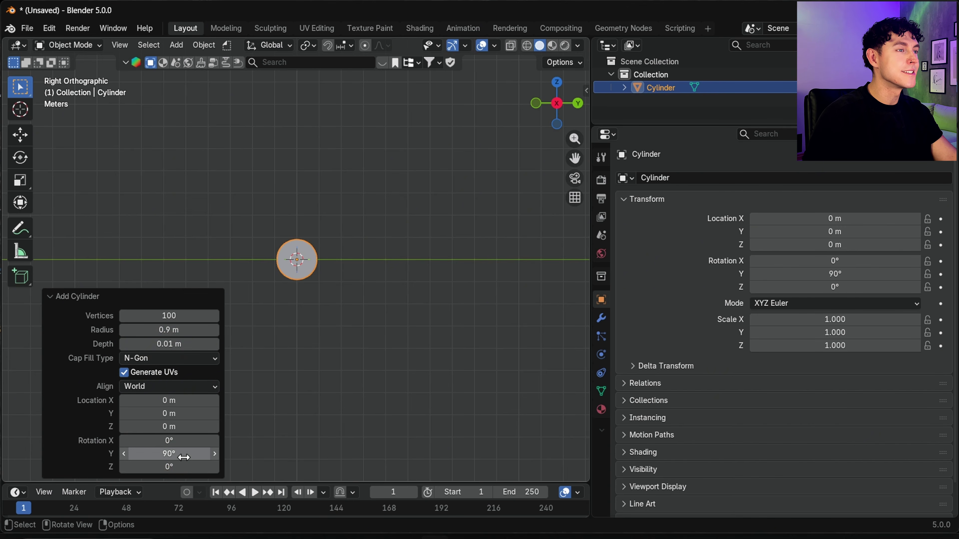
# Duplicate the disc in place by copying and pasting it
pyautogui.scroll(10, 261, 249)
pyautogui.press('n')
pyautogui.hotkey('ctrl', 'c')
pyautogui.hotkey('ctrl', 'v')
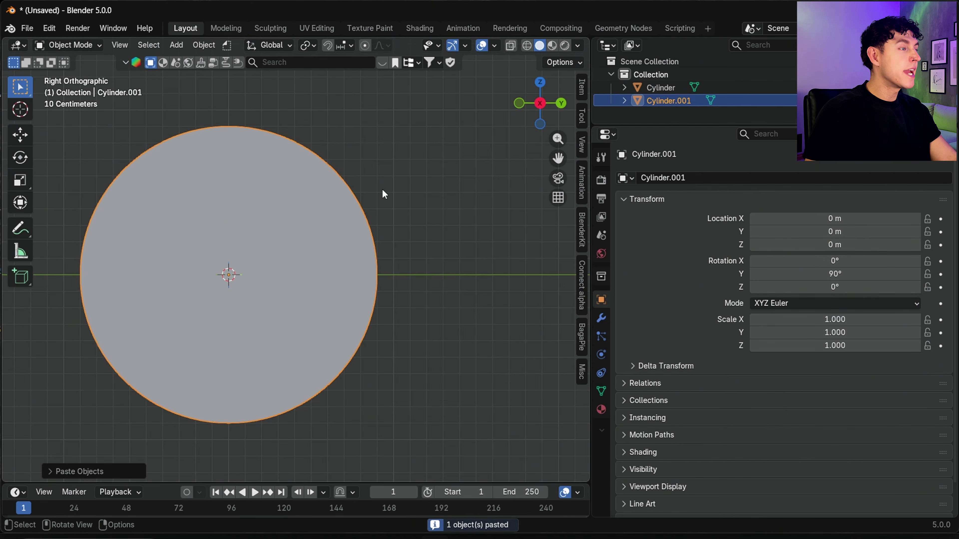
# Set the duplicated disc's scale to 0.97 on the X, Y and Z axes
pyautogui.click(584, 95)
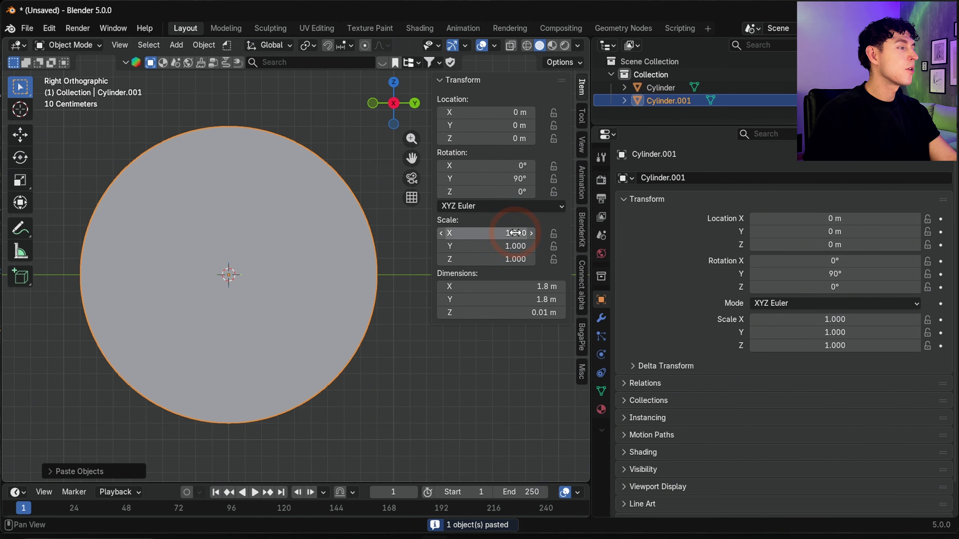
pyautogui.doubleClick(474, 234)
pyautogui.press('BackSpace')
pyautogui.write('0.97')
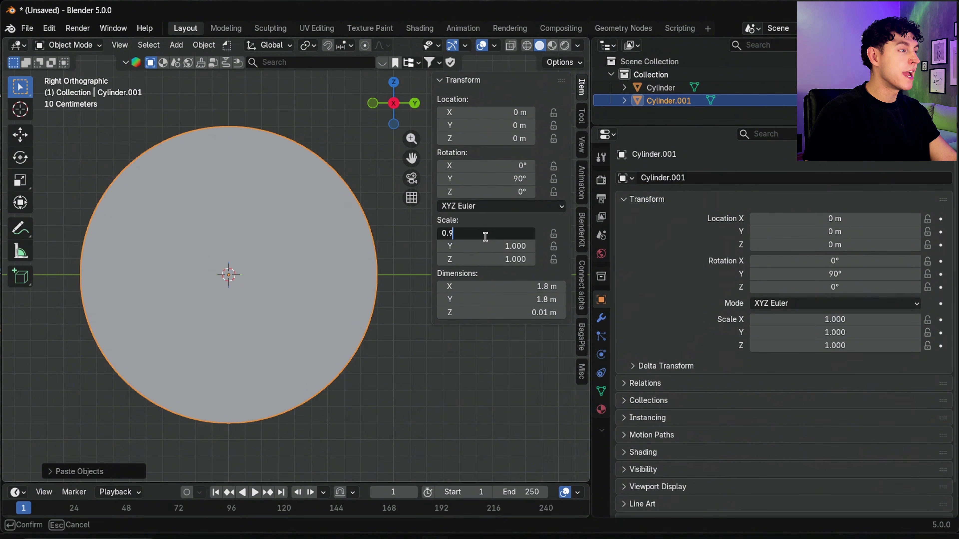
pyautogui.press('Return')
pyautogui.doubleClick(503, 244)
pyautogui.write('0.97')
pyautogui.press('Return')
pyautogui.doubleClick(511, 260)
pyautogui.write('0.97')
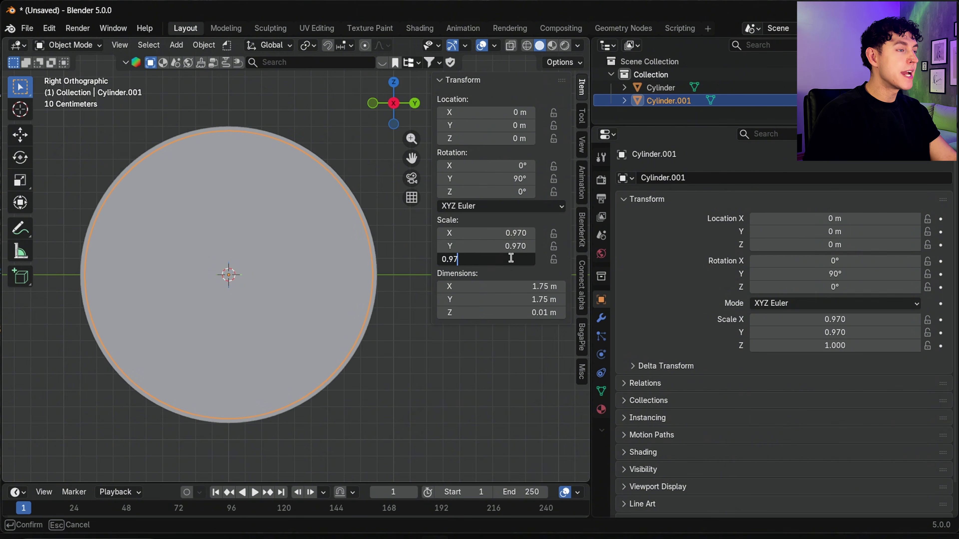
pyautogui.press('Return')
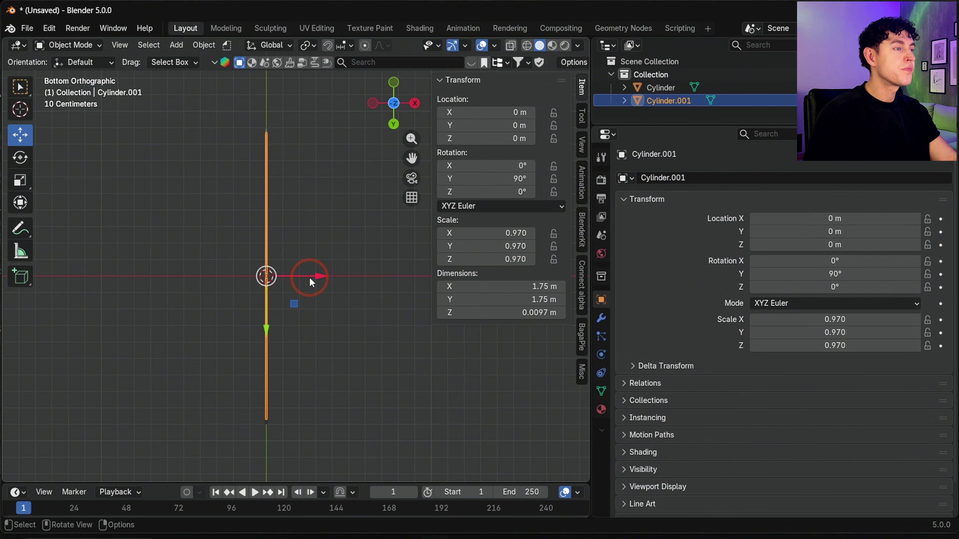
# Shift the 0.97-scale disc to 0.001 m on the X axis and duplicate it in place
pyautogui.moveTo(310, 282); pyautogui.dragTo(311, 276)
pyautogui.press('KP_3')
pyautogui.hotkey('ctrl', 'c')
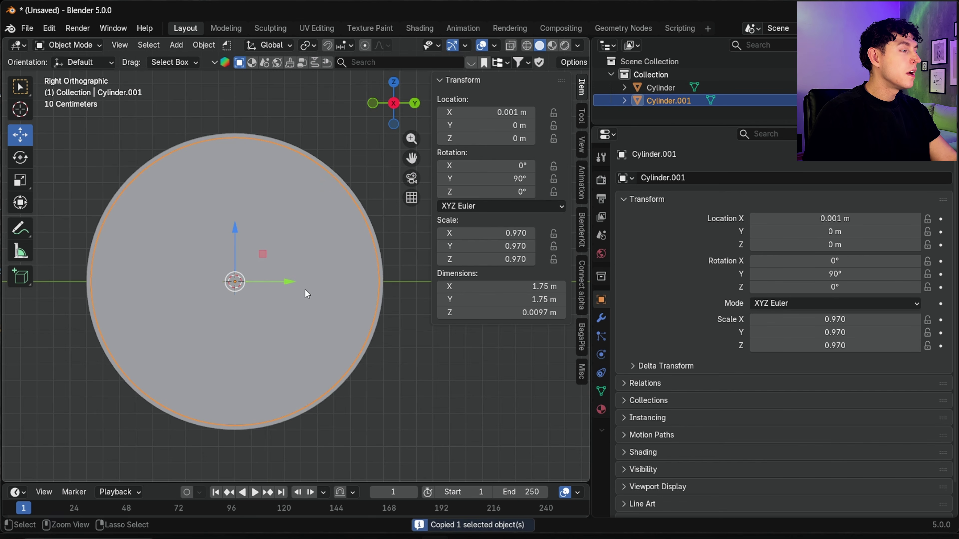
pyautogui.hotkey('ctrl', 'v')
# Set the newest disc's scale to 0.35 on X, 0.35 on Y and 1.3 on Z
pyautogui.click(516, 232)
pyautogui.write('0.35')
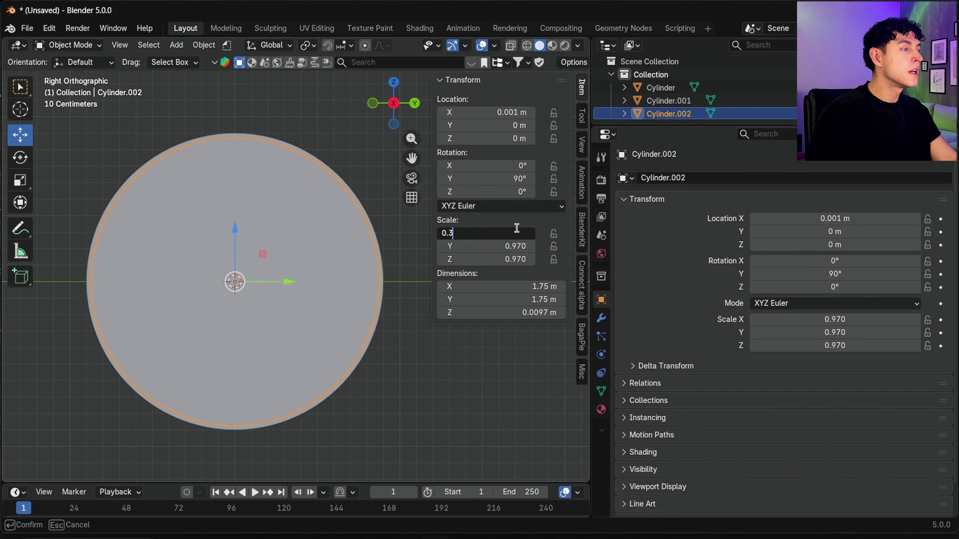
pyautogui.press('Return')
pyautogui.click(519, 247)
pyautogui.write('0.35')
pyautogui.press('Return')
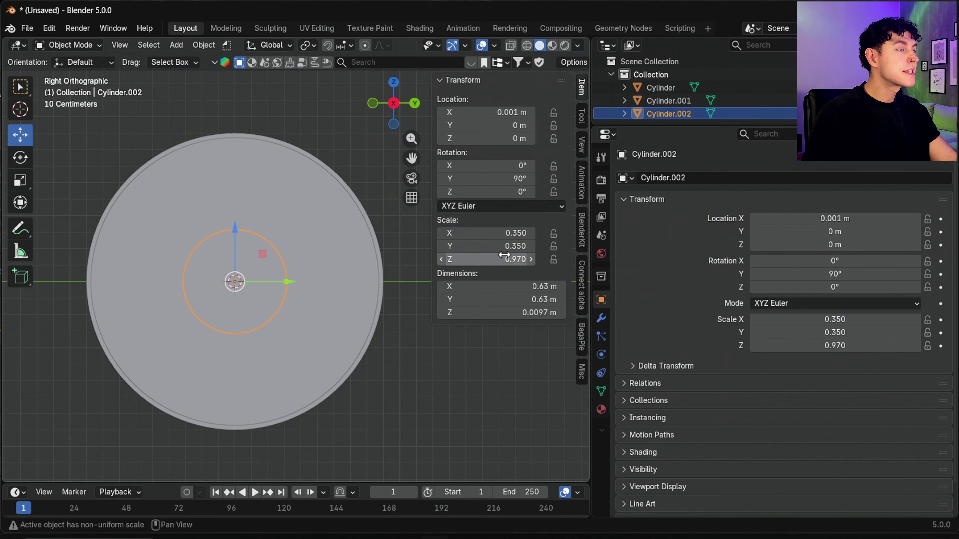
pyautogui.click(506, 259)
pyautogui.write('1.3')
pyautogui.press('Return')
# Duplicate the 0.35-scale disc in place and set the copy's scale to 0.15 on X and Y and 3.5 on Z
pyautogui.hotkey('ctrl', 'v')
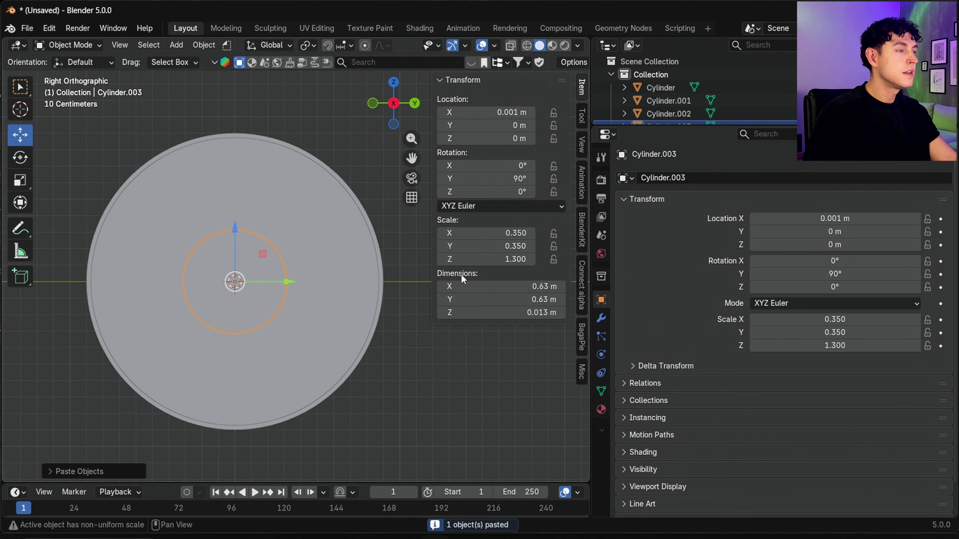
pyautogui.click(491, 235)
pyautogui.write('0.15')
pyautogui.press('Return')
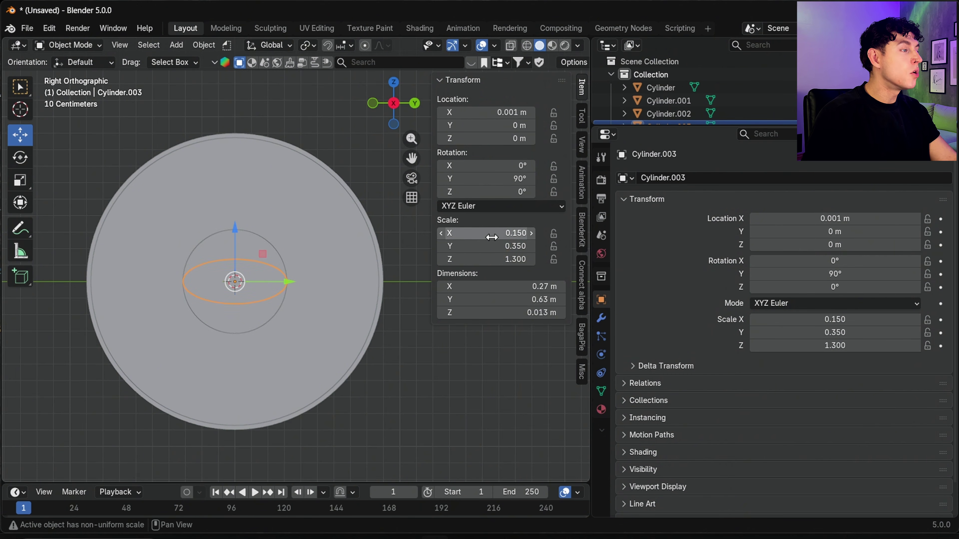
pyautogui.click(510, 248)
pyautogui.write('0.15')
pyautogui.press('Return')
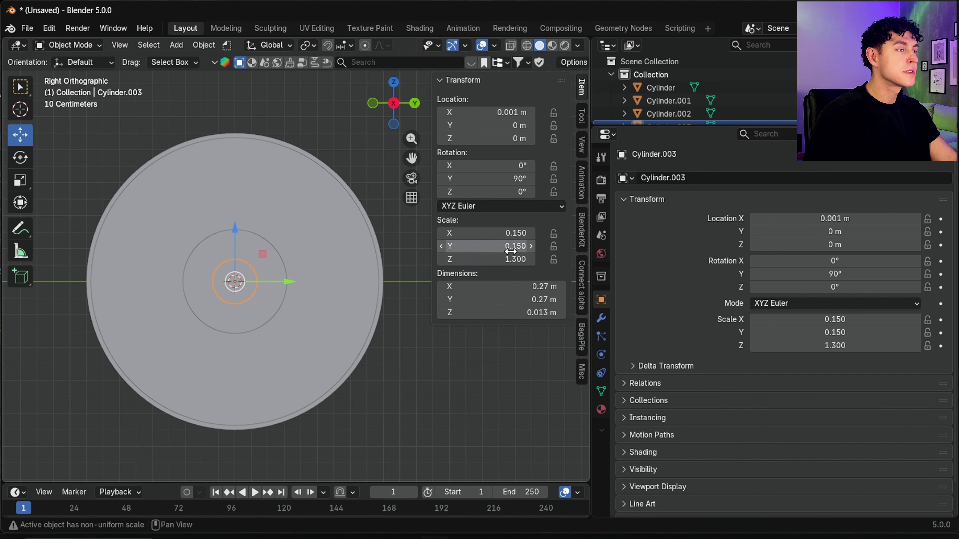
pyautogui.click(509, 259)
pyautogui.write('3.5')
pyautogui.press('Return')
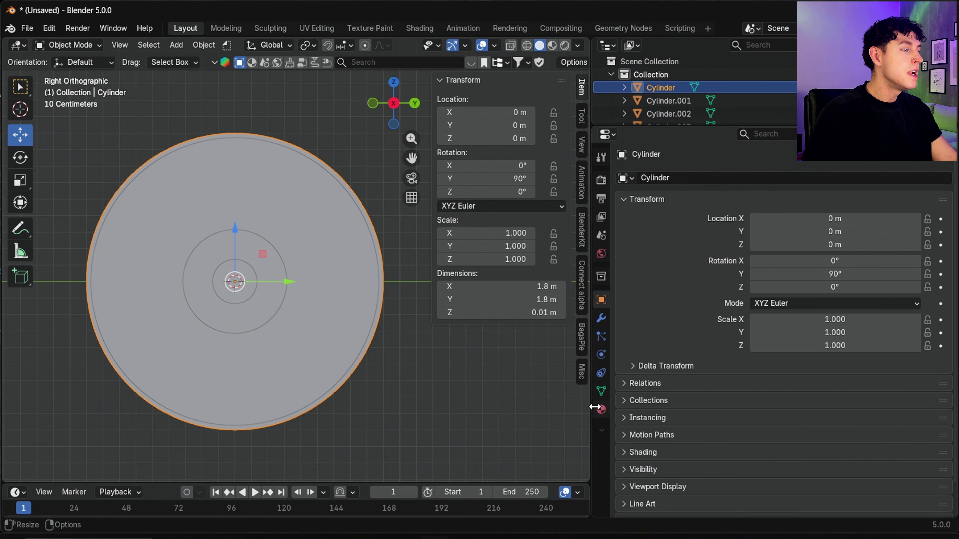
# Create a new material for the outermost disc and name it CD
pyautogui.click(600, 409)
pyautogui.click(650, 234)
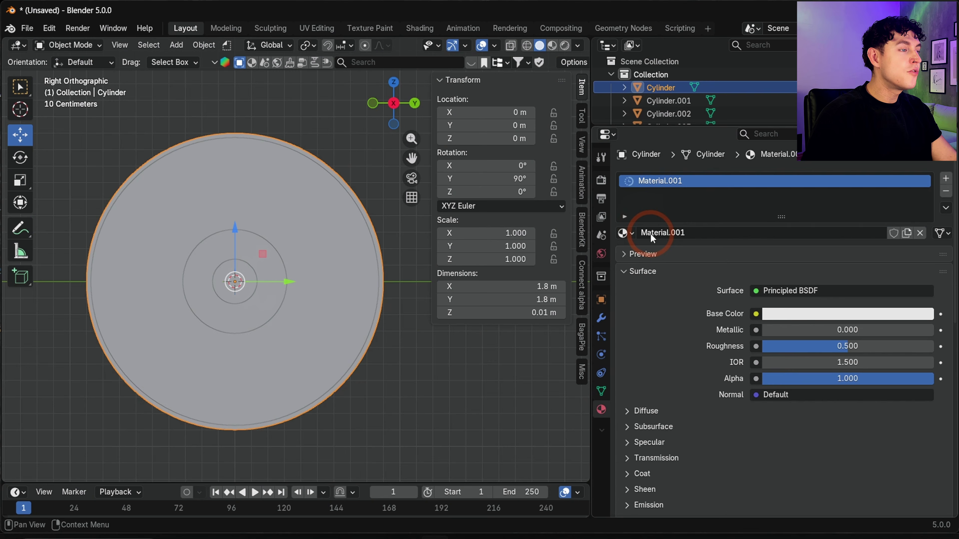
pyautogui.doubleClick(647, 185)
pyautogui.write('CD')
pyautogui.press('Return')
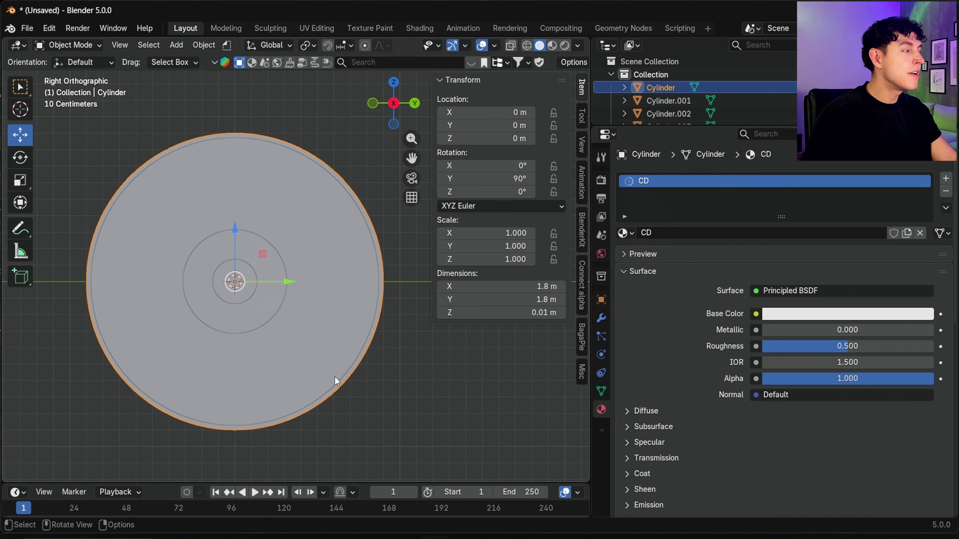
# Create a new material for the 0.97-scale disc and name it PRINT.001
pyautogui.click(329, 376)
pyautogui.click(673, 231)
pyautogui.doubleClick(666, 181)
pyautogui.press('BackSpace')
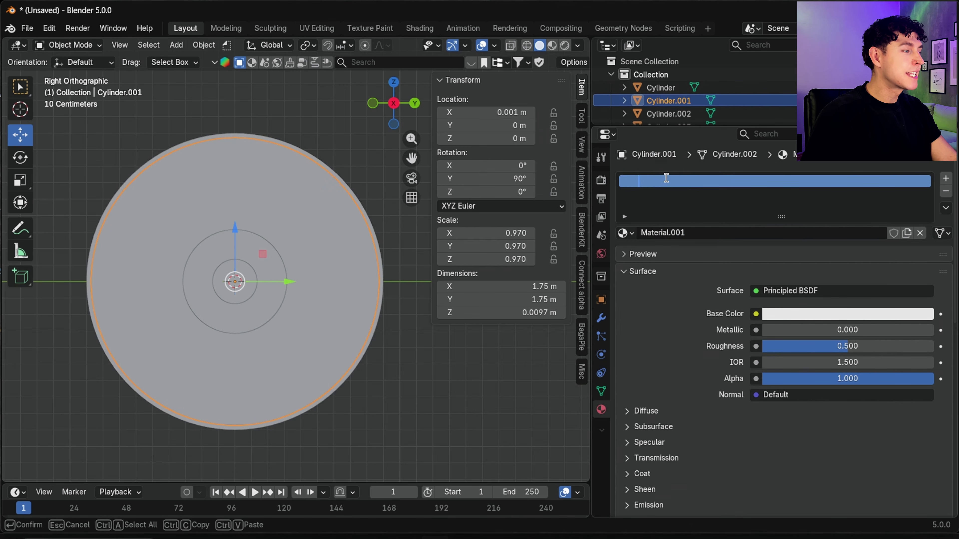
pyautogui.press('Return')
# Create a new material for the 0.35-scale disc and name it PLASTIC
pyautogui.click(263, 323)
pyautogui.click(701, 238)
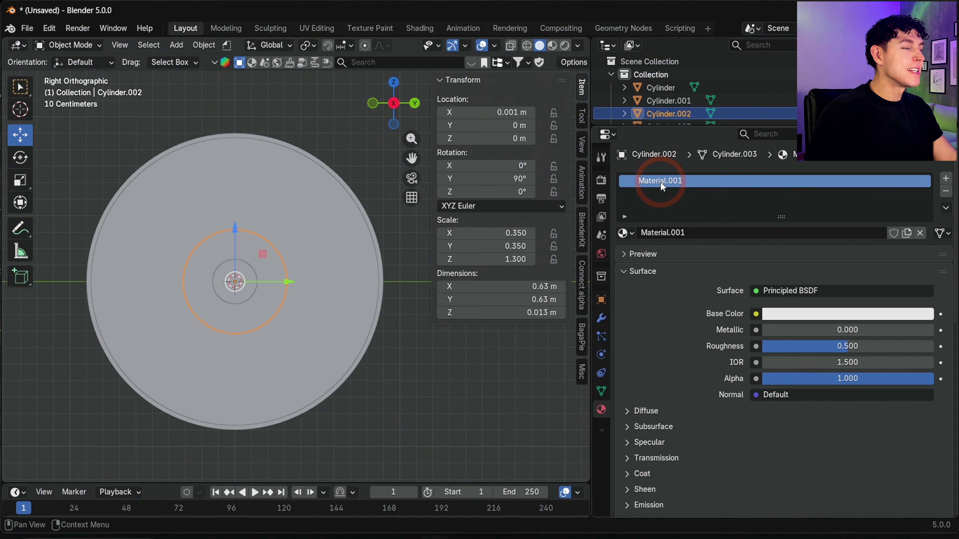
pyautogui.doubleClick(660, 181)
pyautogui.write('PLASTIC')
pyautogui.press('Return')
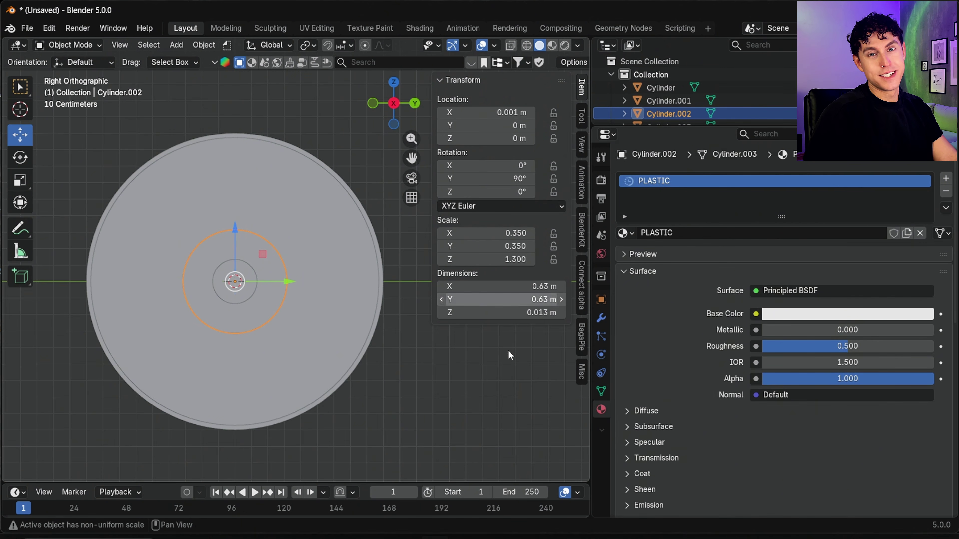
# Select the outermost, 0.97-scale and 0.35-scale discs together and join them into one object
pyautogui.click(364, 416)
pyautogui.moveTo(376, 414); pyautogui.dragTo(264, 328)
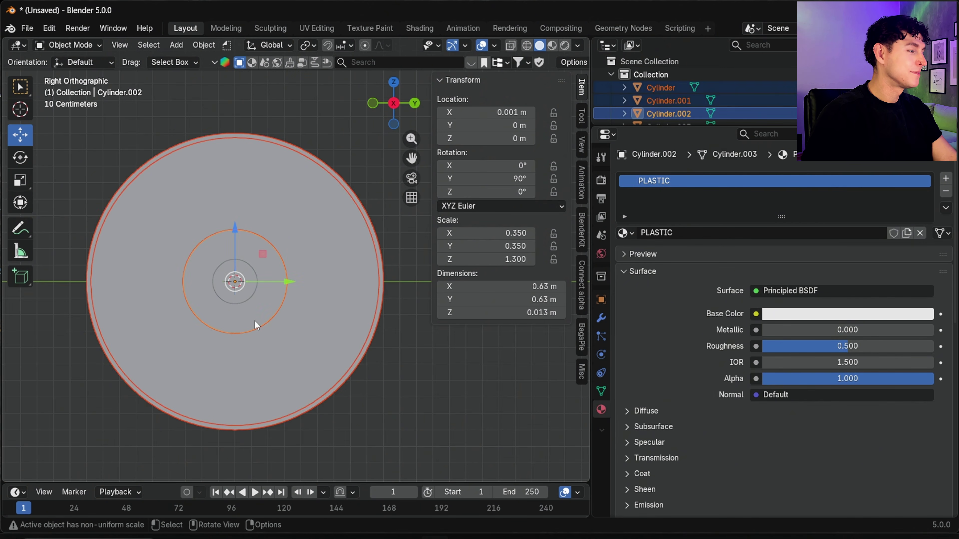
pyautogui.rightClick(279, 339)
pyautogui.click(200, 296)
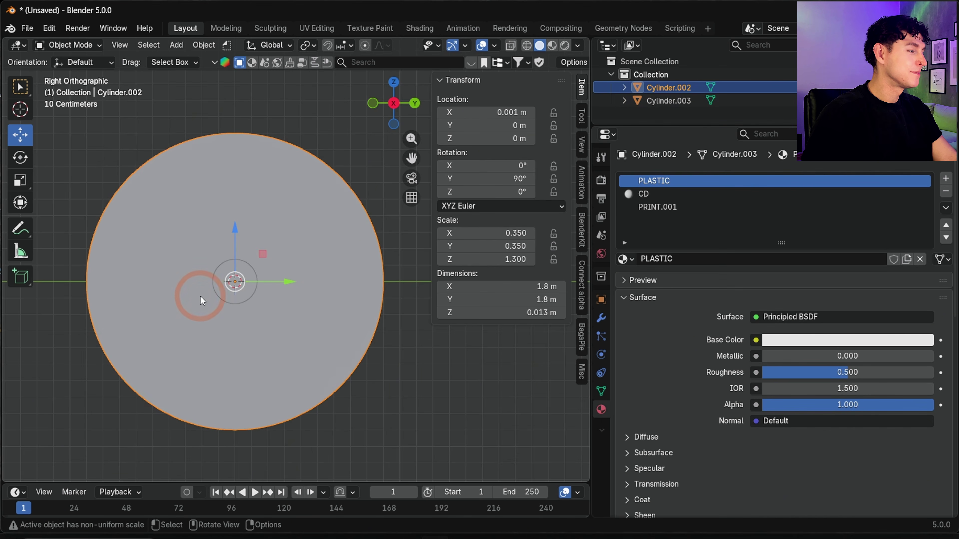
# Add a Boolean Difference modifier to the joined disc, using the small centre cylinder as the cutting object
pyautogui.click(601, 318)
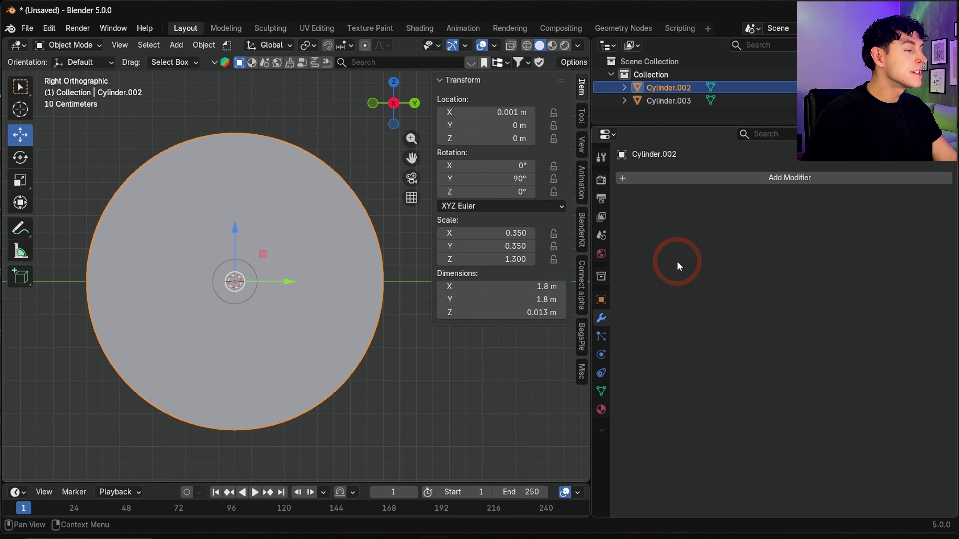
pyautogui.click(659, 179)
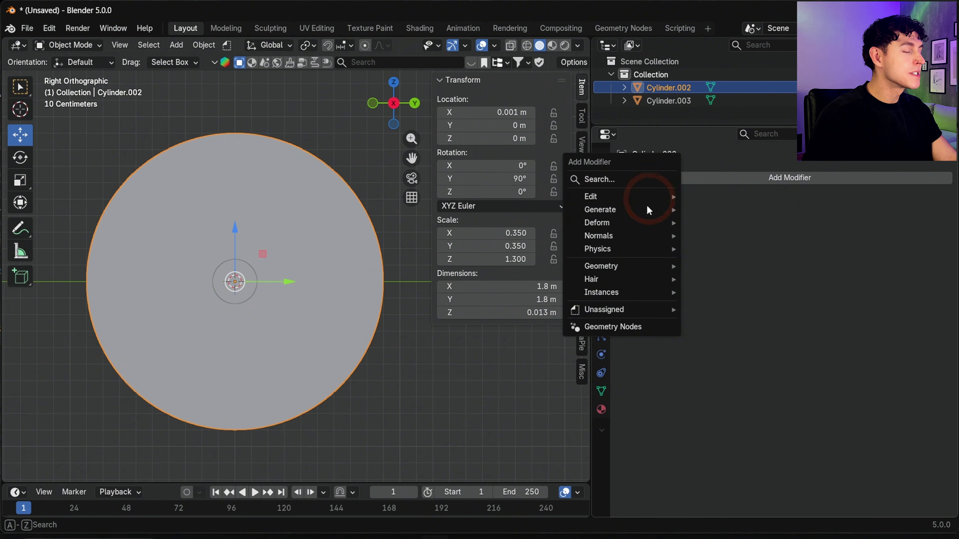
pyautogui.moveTo(665, 209)
pyautogui.click(707, 247)
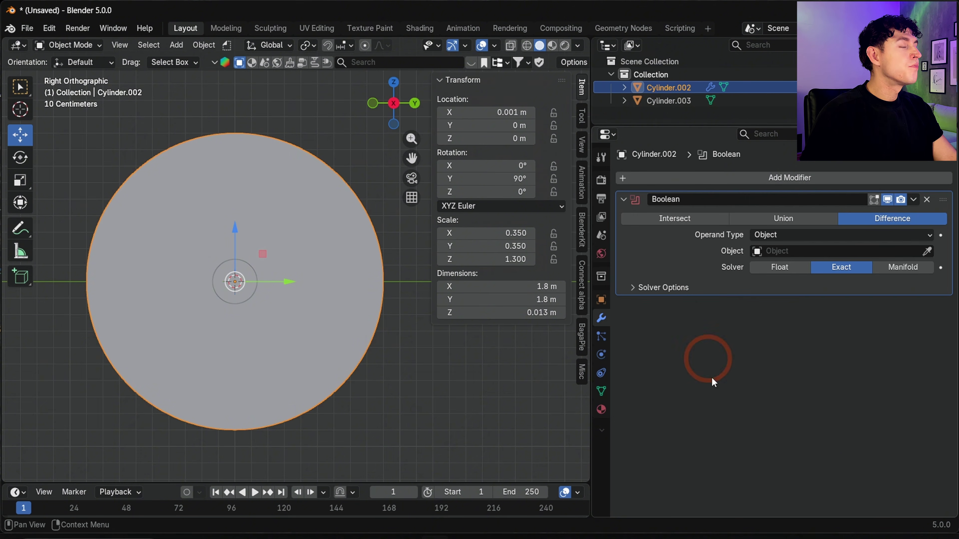
pyautogui.click(926, 251)
pyautogui.click(244, 272)
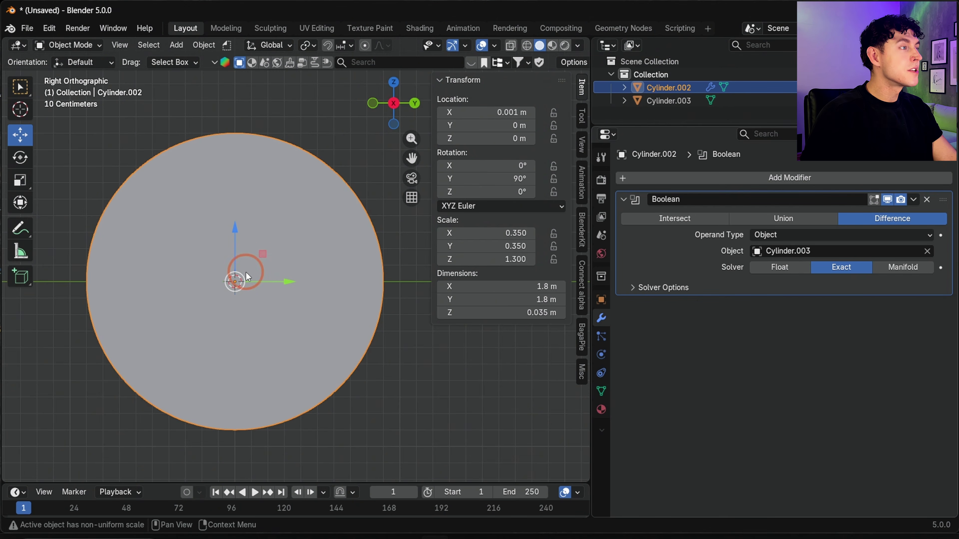
# Hide the small cutter cylinder and apply the disc's Boolean modifier with the Float solver
pyautogui.click(928, 101)
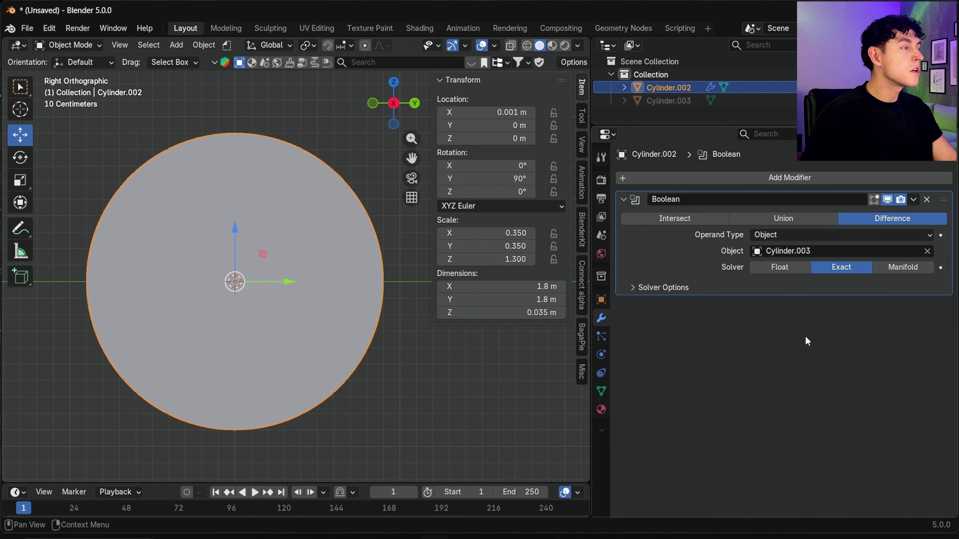
pyautogui.click(779, 268)
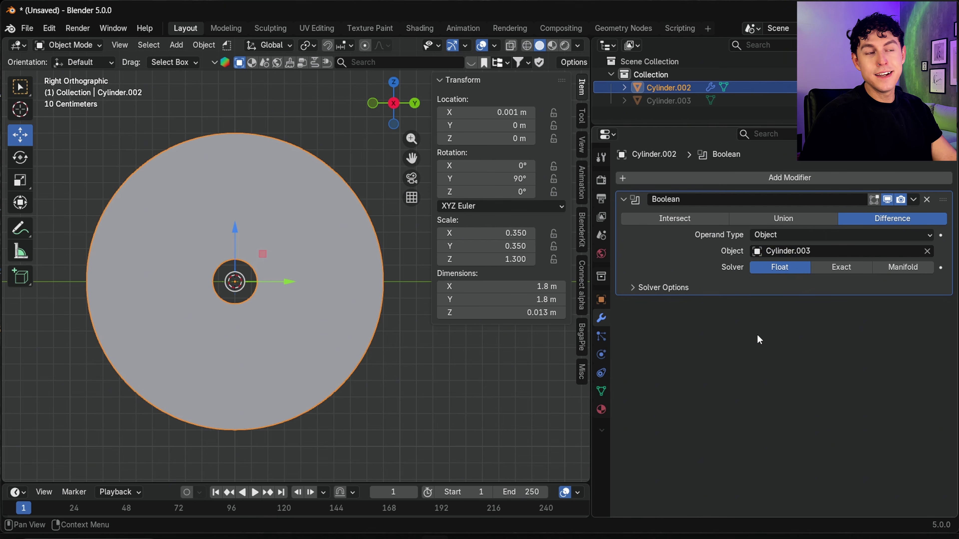
pyautogui.click(913, 199)
pyautogui.click(882, 209)
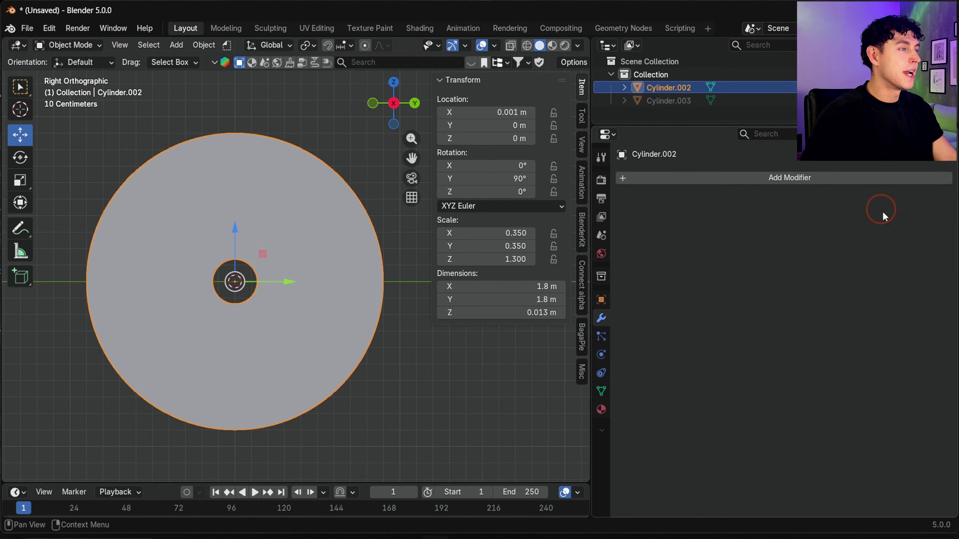
pyautogui.click(351, 253)
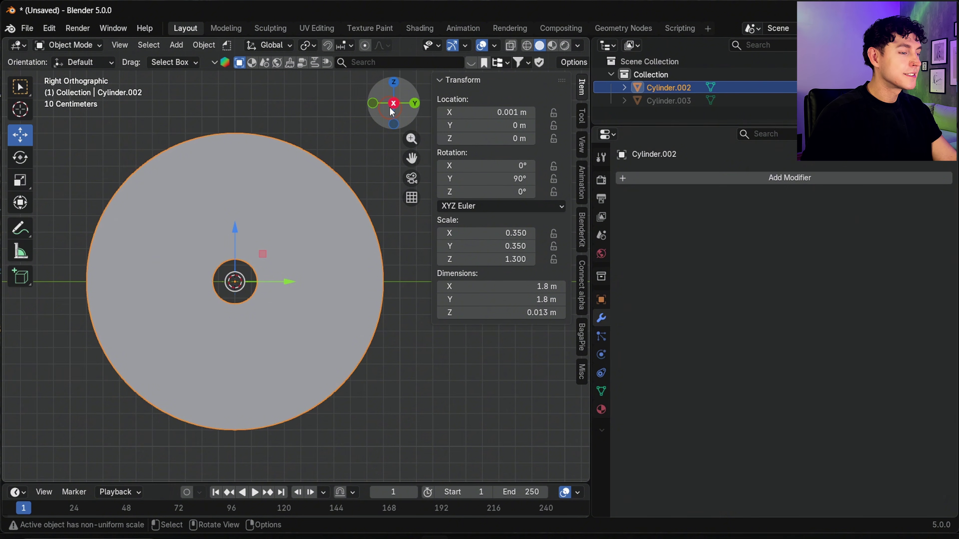
# Put the disc into edit mode with edge selection and select the circular edge loop around its centre hole
pyautogui.press('n')
pyautogui.click(79, 45)
pyautogui.click(64, 73)
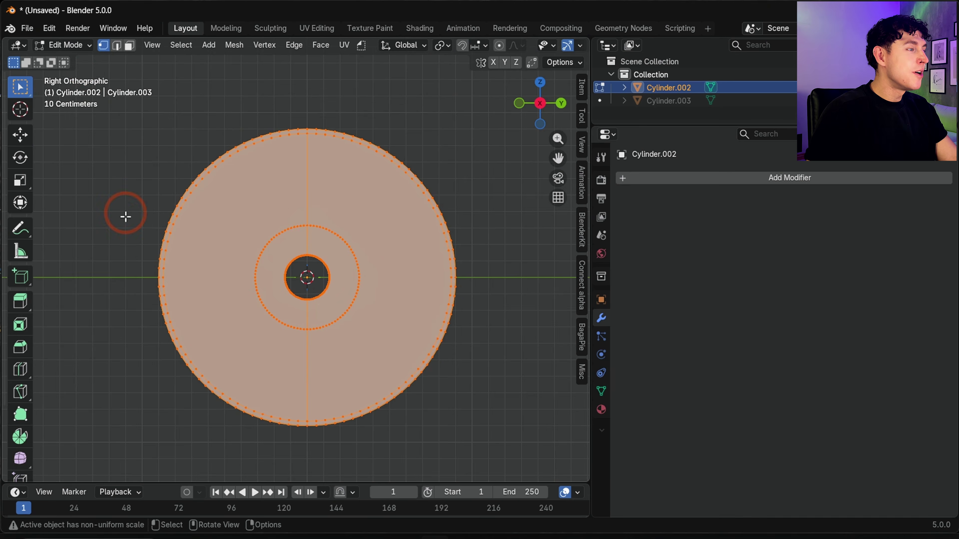
pyautogui.click(116, 46)
pyautogui.hotkey('alt', 'a')
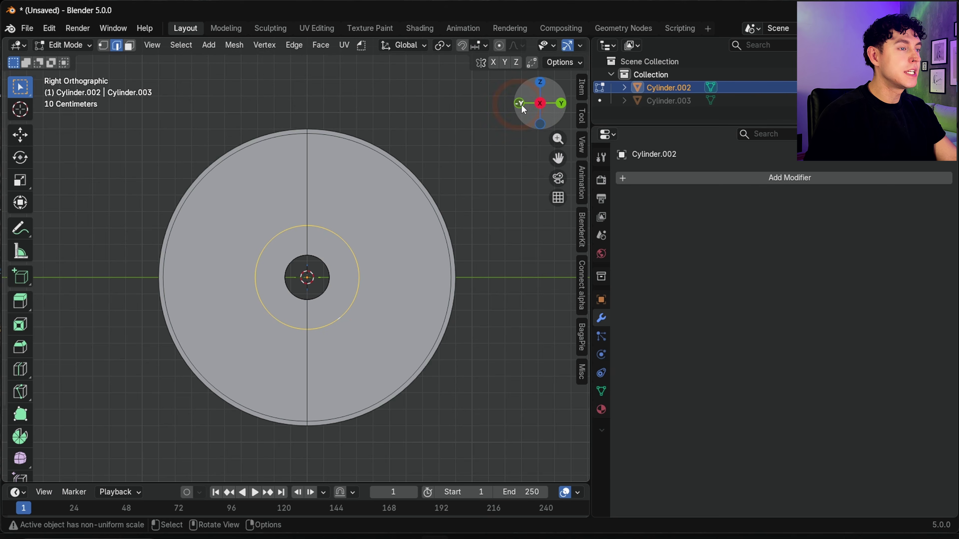
pyautogui.moveTo(533, 110); pyautogui.dragTo(190, 119)
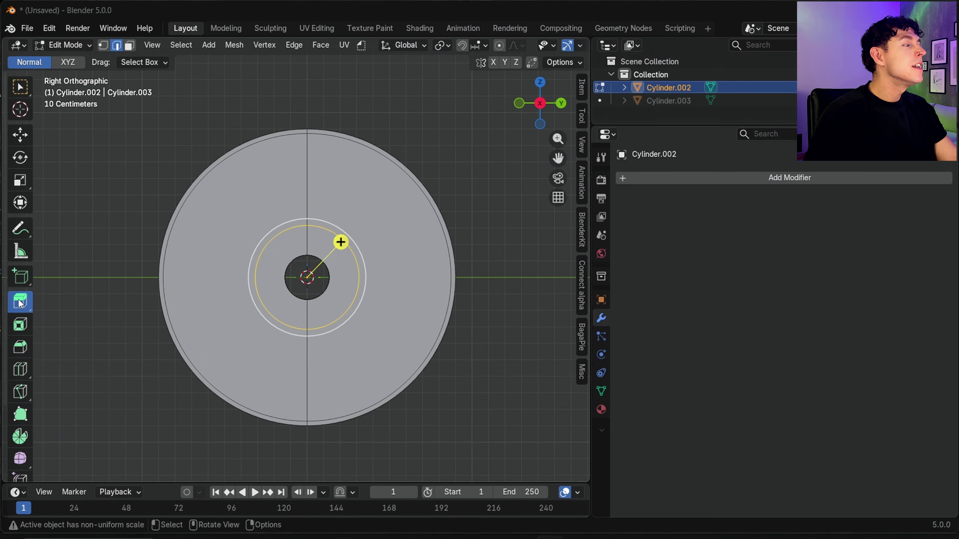
# Extrude the narrow face ring around the disc's centre hole with Extrude Along Normals
pyautogui.click(19, 301)
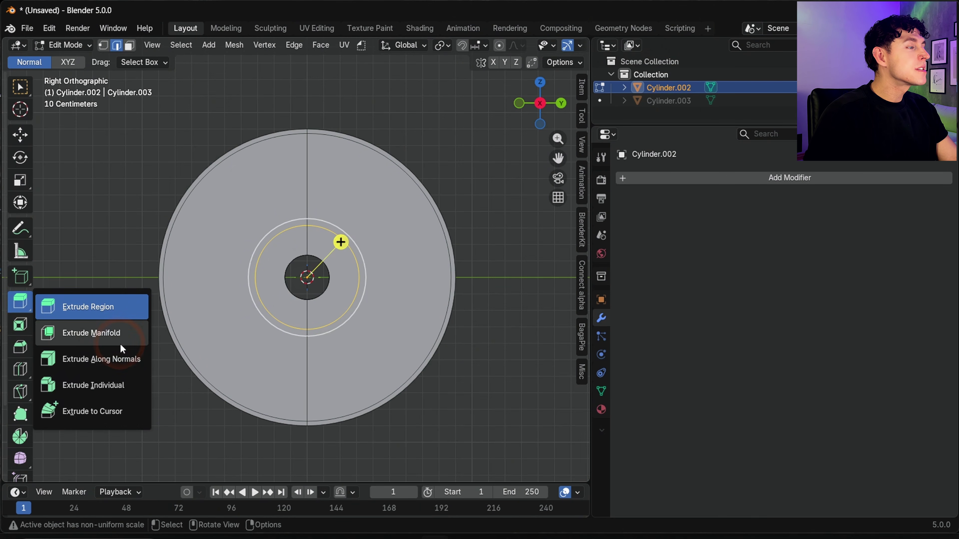
pyautogui.click(118, 357)
pyautogui.moveTo(352, 232); pyautogui.dragTo(218, 310)
pyautogui.click(315, 281)
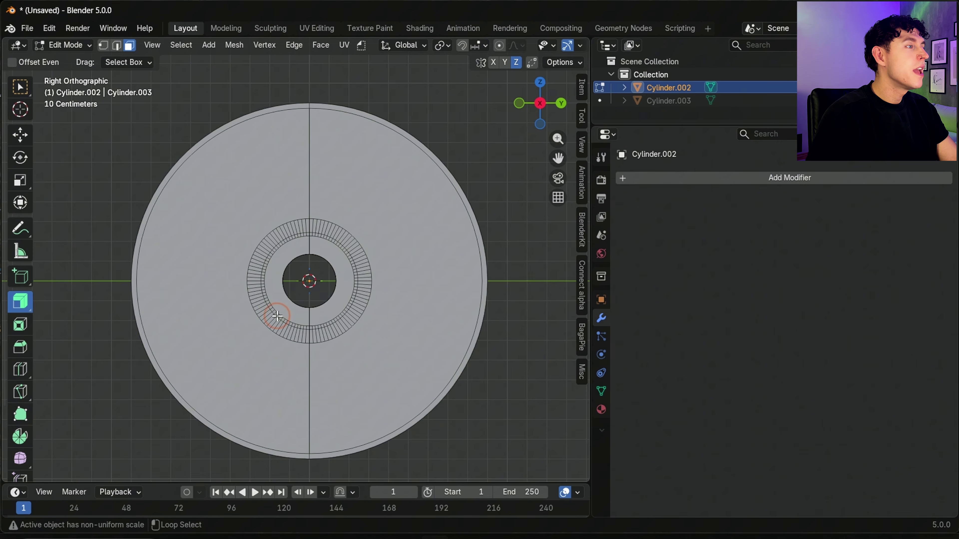
pyautogui.keyDown('alt'); pyautogui.click(277, 315); pyautogui.keyUp('alt')
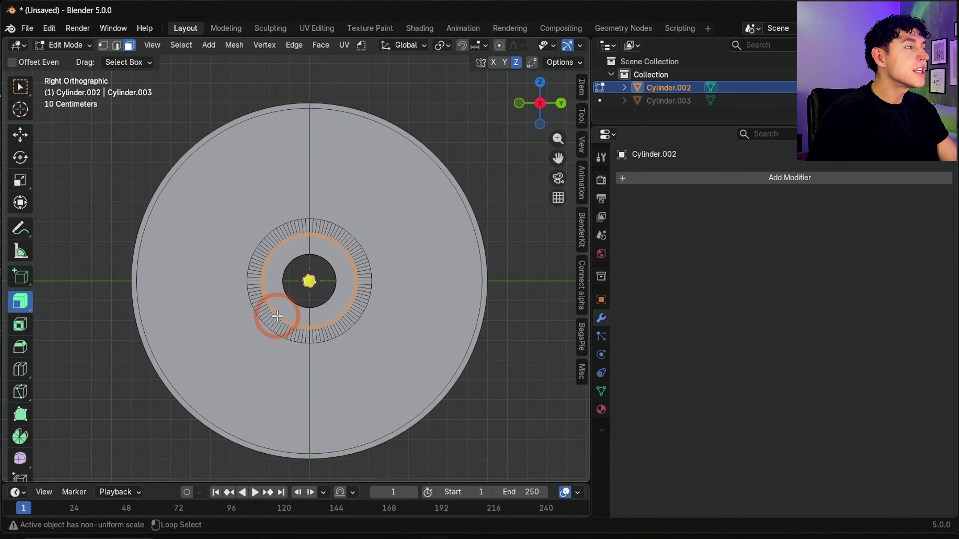
pyautogui.moveTo(226, 205); pyautogui.dragTo(233, 206)
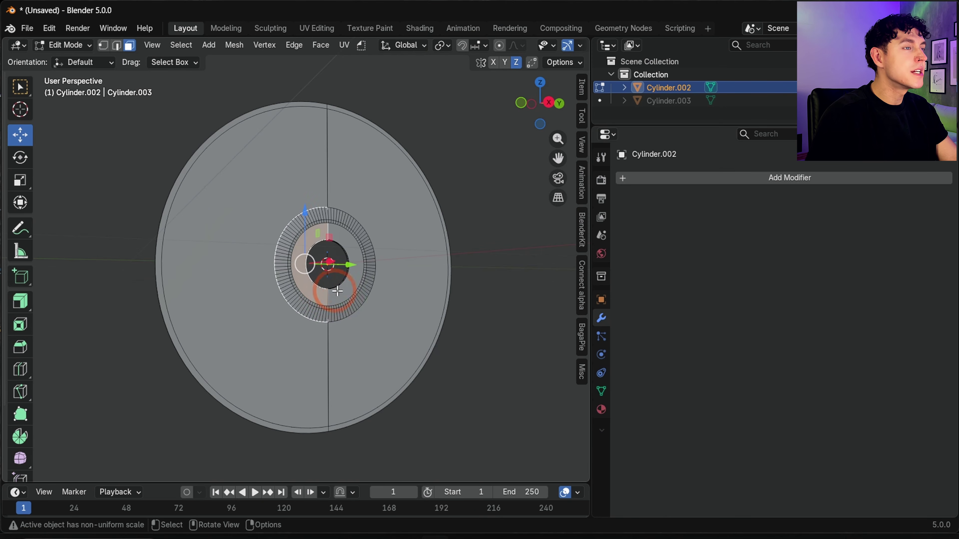
# Move the faces immediately around the disc's centre hole along the X axis
pyautogui.moveTo(337, 290); pyautogui.dragTo(348, 256, button='middle')
pyautogui.press('g')
pyautogui.press('x')
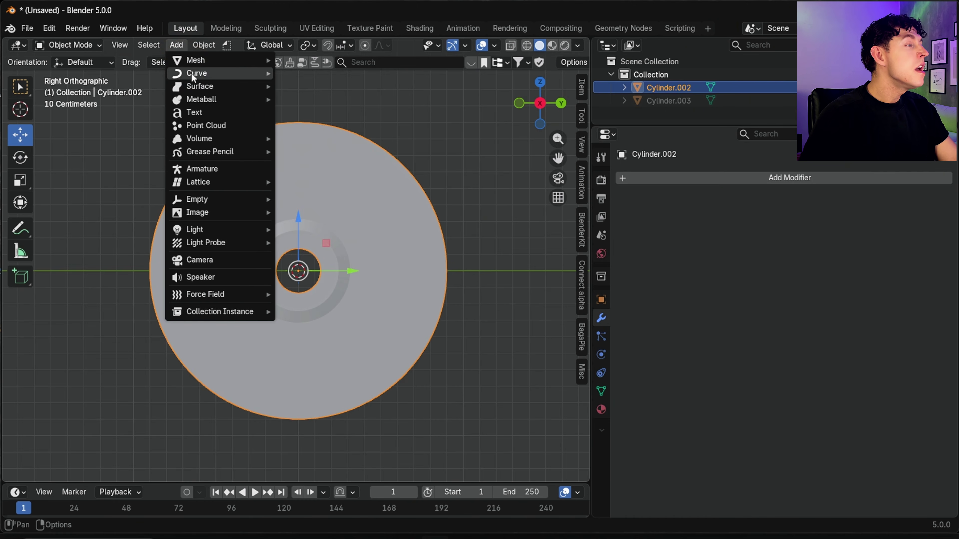
# Add a Bézier curve in the right view and delete its default control points in edit mode
pyautogui.moveTo(269, 69)
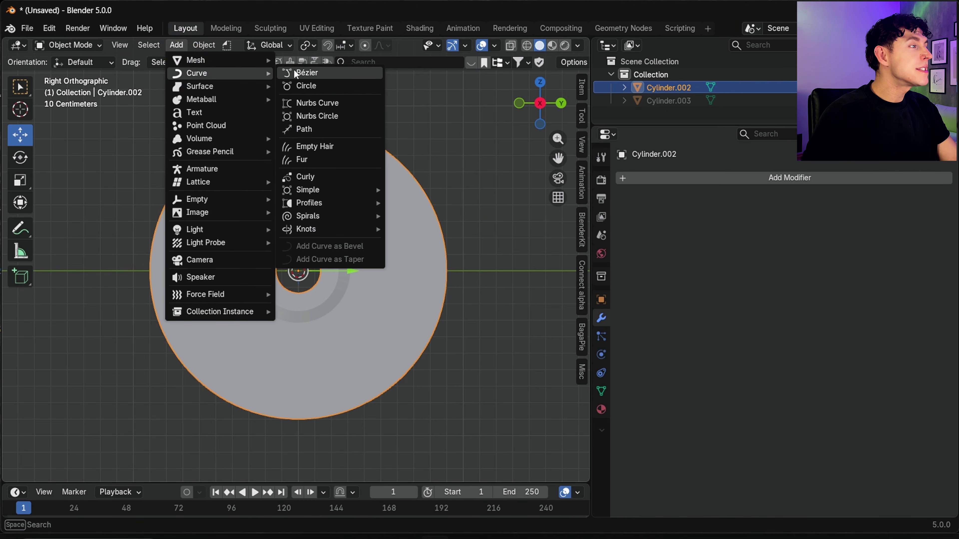
pyautogui.click(302, 71)
pyautogui.click(45, 45)
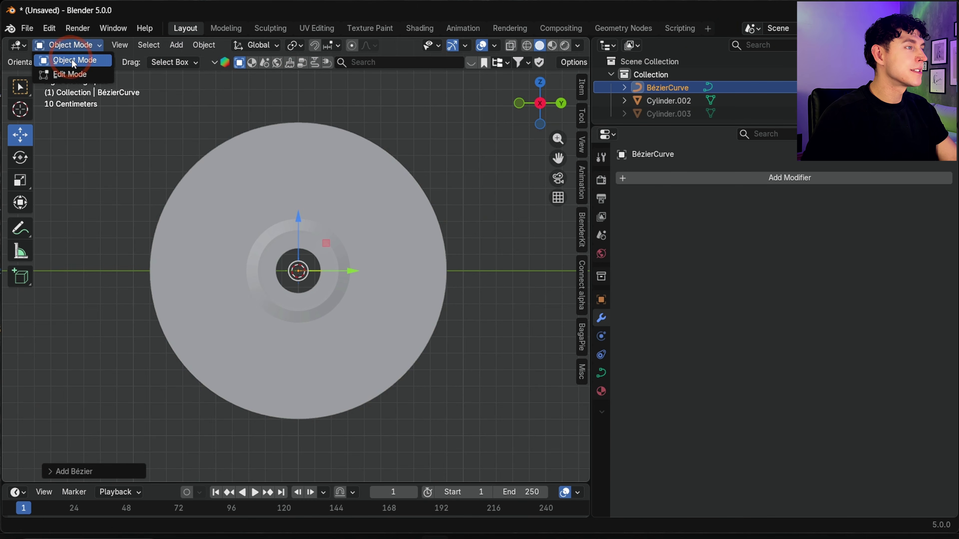
pyautogui.click(72, 59)
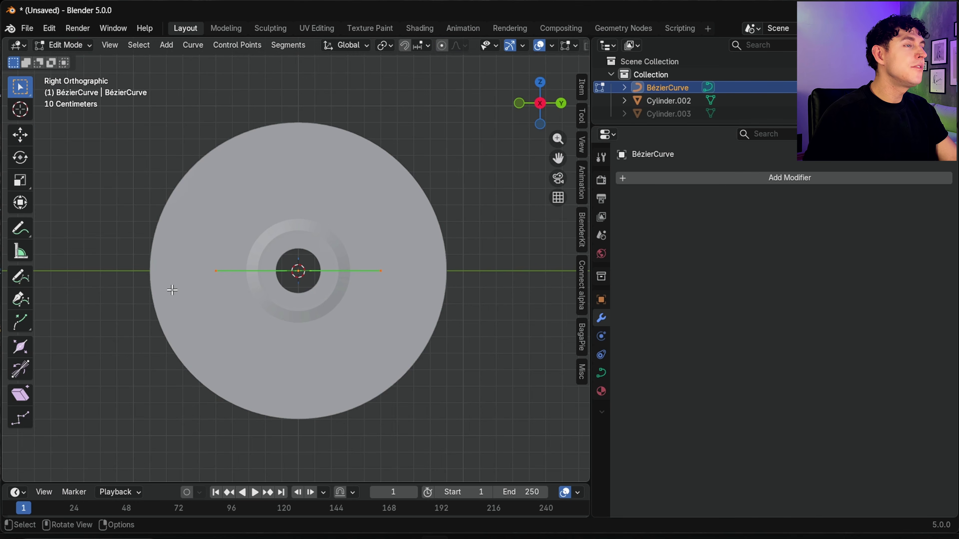
pyautogui.press('x')
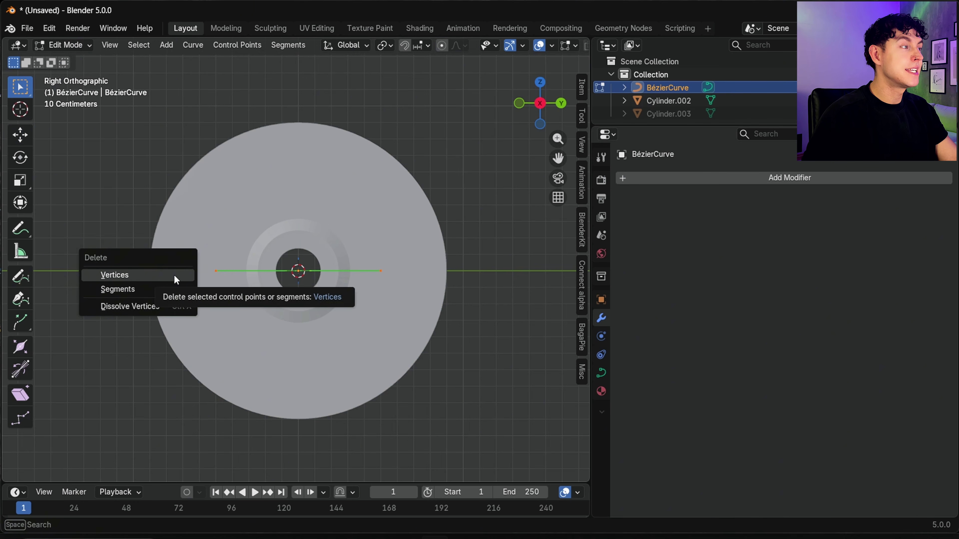
pyautogui.click(174, 275)
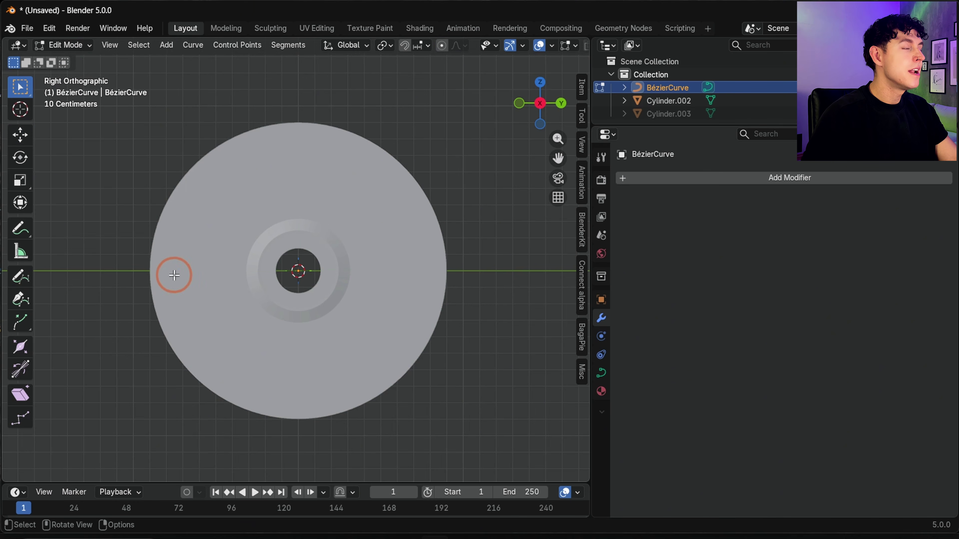
# Hide the disc and draw a closed square outline with a stepped notch at the corner nearest the origin using the Curve Pen
pyautogui.click(19, 308)
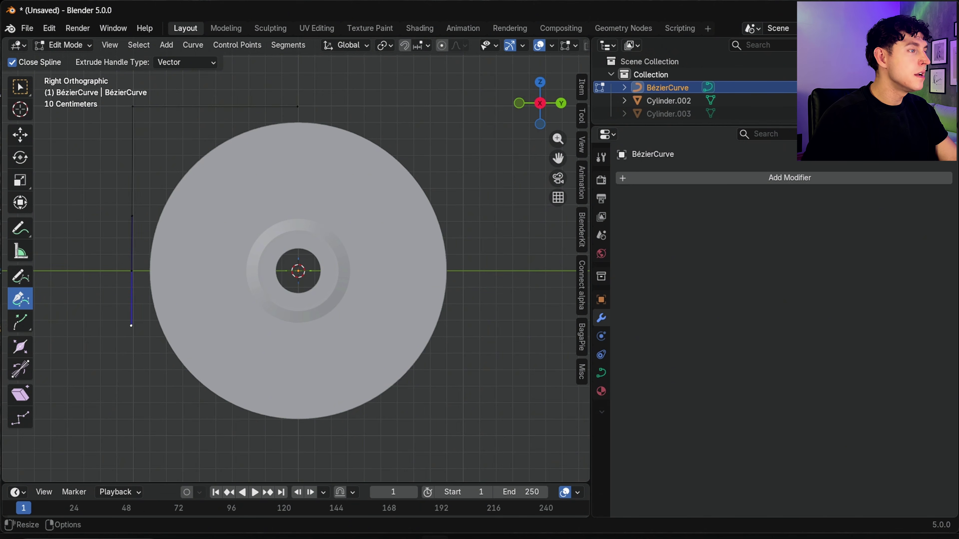
pyautogui.click(931, 101)
pyautogui.moveTo(249, 272); pyautogui.dragTo(249, 204)
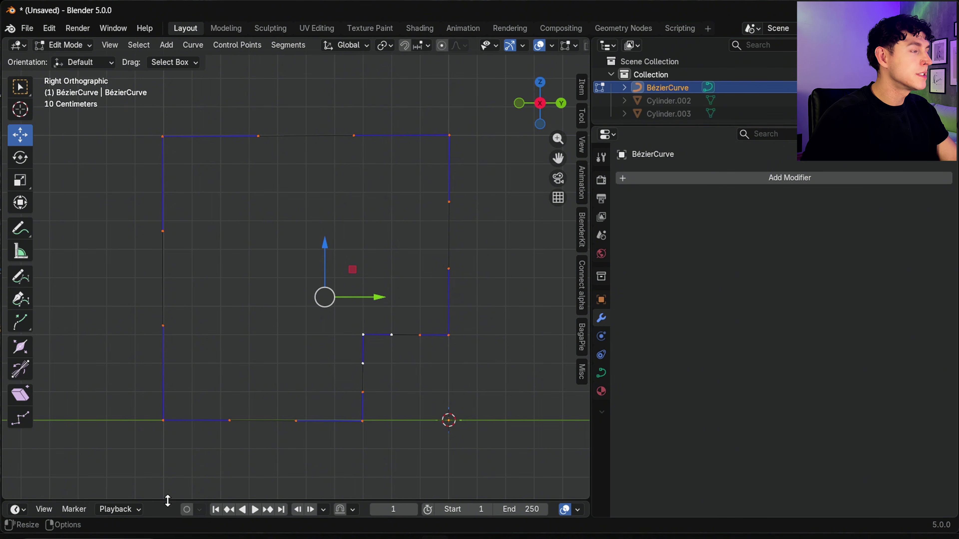
# Turn the enlarged timeline area into a Geometry Node Editor and create a new node tree for the curve
pyautogui.moveTo(168, 501); pyautogui.dragTo(168, 416)
pyautogui.click(17, 426)
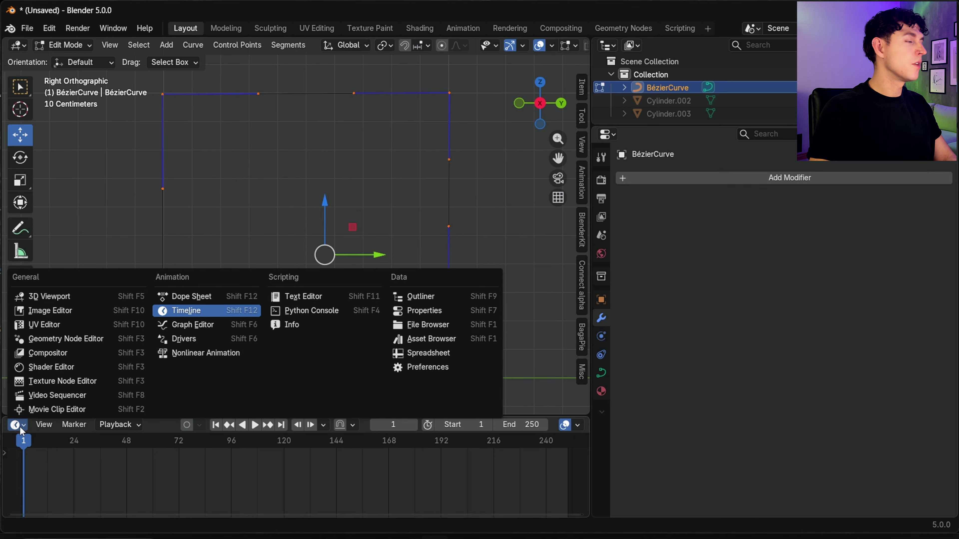
pyautogui.click(99, 336)
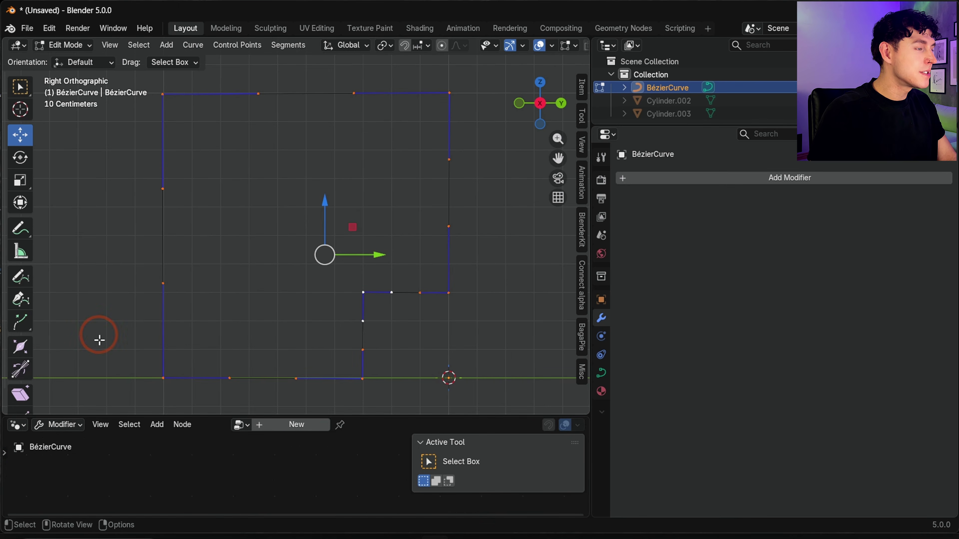
pyautogui.click(303, 427)
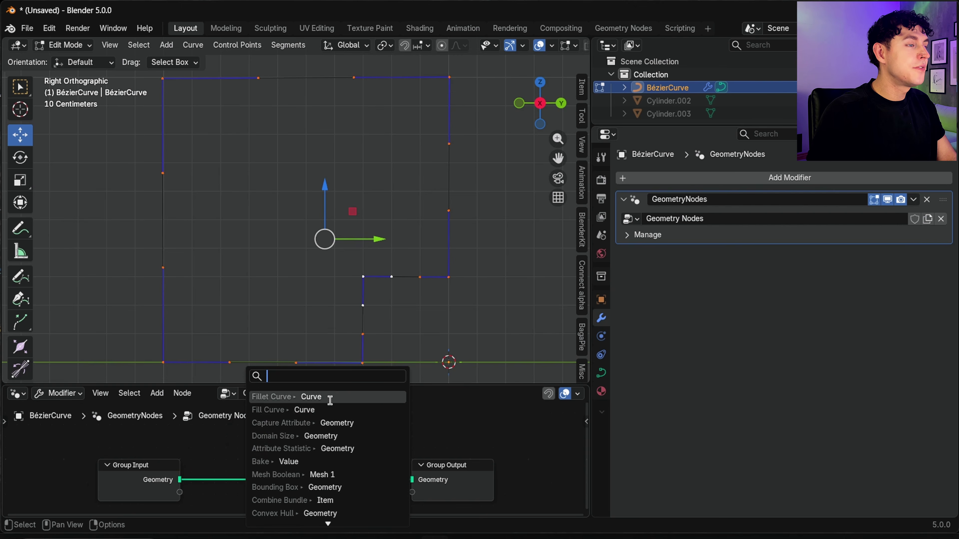
# Insert a Fillet Curve node between Group Input and Group Output and set its radius to 0.13 m
pyautogui.click(330, 400)
pyautogui.click(332, 433)
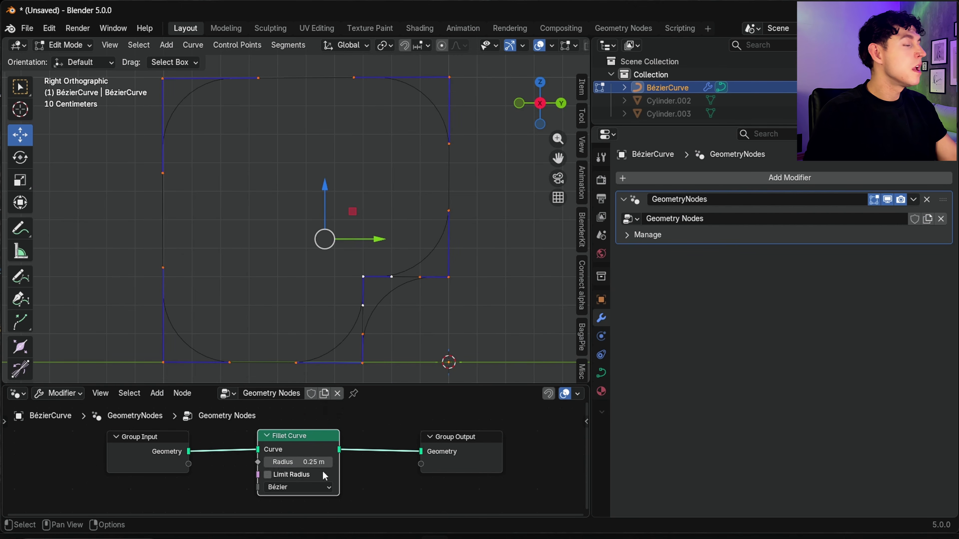
pyautogui.click(308, 462)
pyautogui.press('Return')
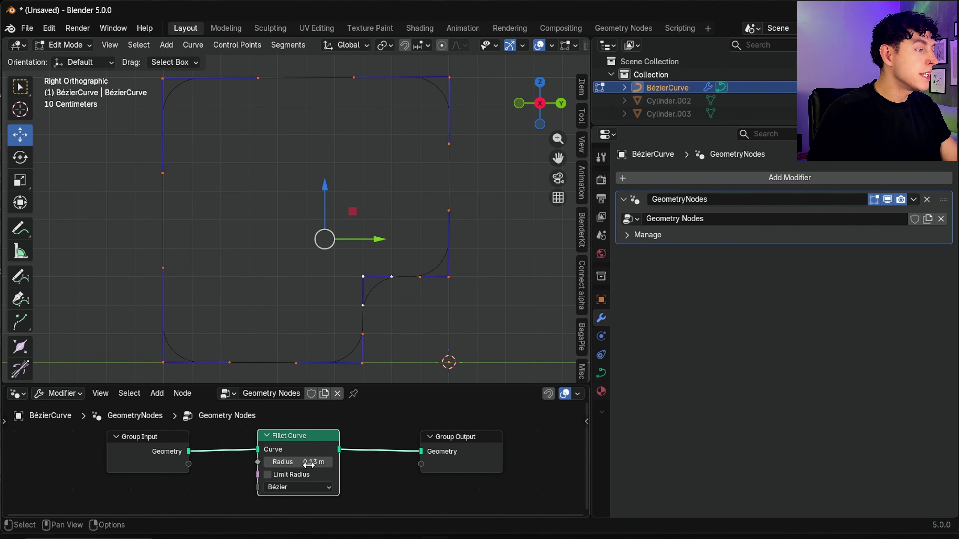
# In object mode, convert the filleted outline to a mesh and back to a curve
pyautogui.click(63, 45)
pyautogui.click(74, 58)
pyautogui.rightClick(149, 253)
pyautogui.moveTo(199, 269)
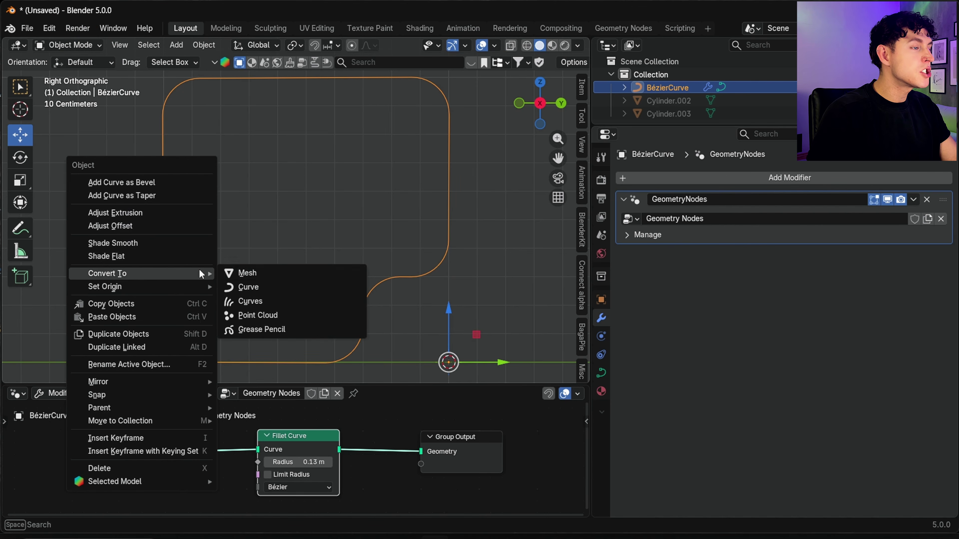
pyautogui.click(256, 271)
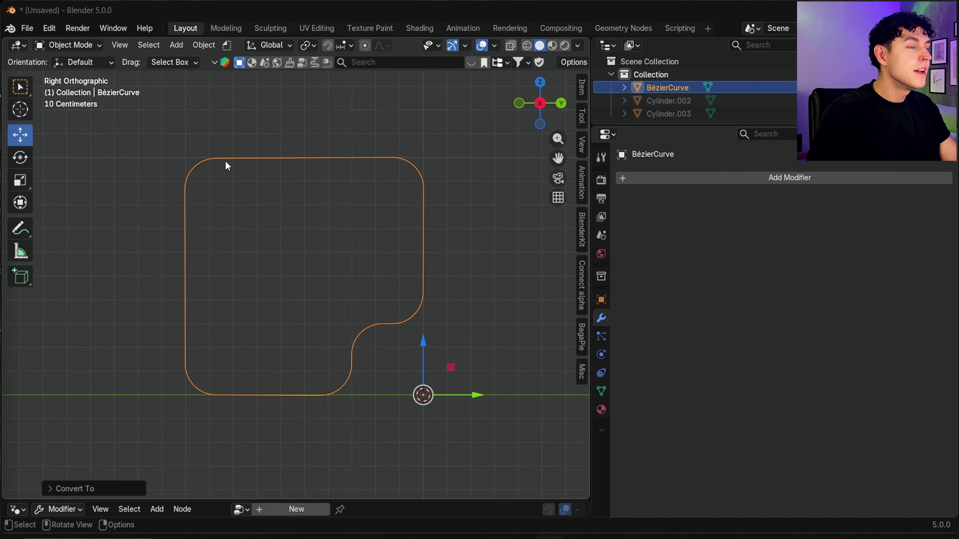
pyautogui.rightClick(225, 161)
pyautogui.moveTo(228, 163)
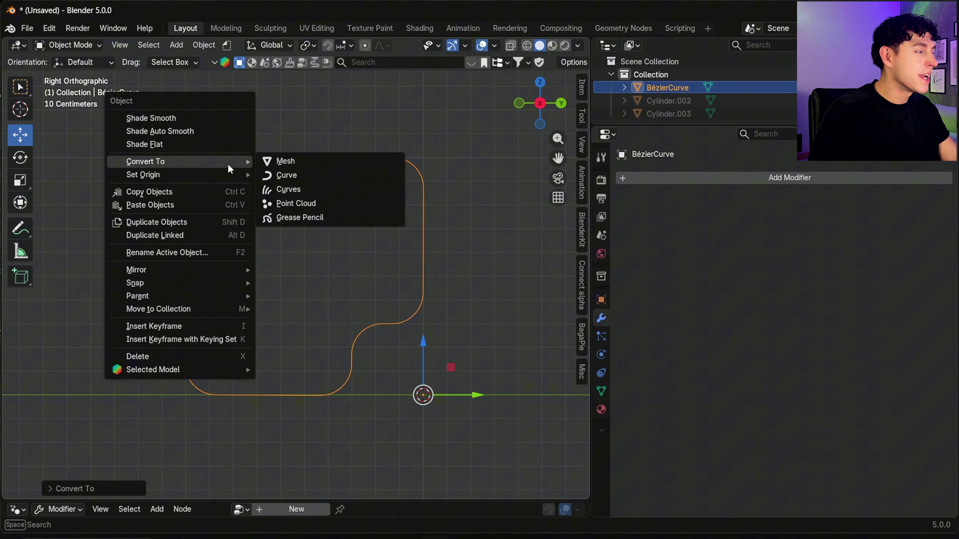
pyautogui.click(291, 177)
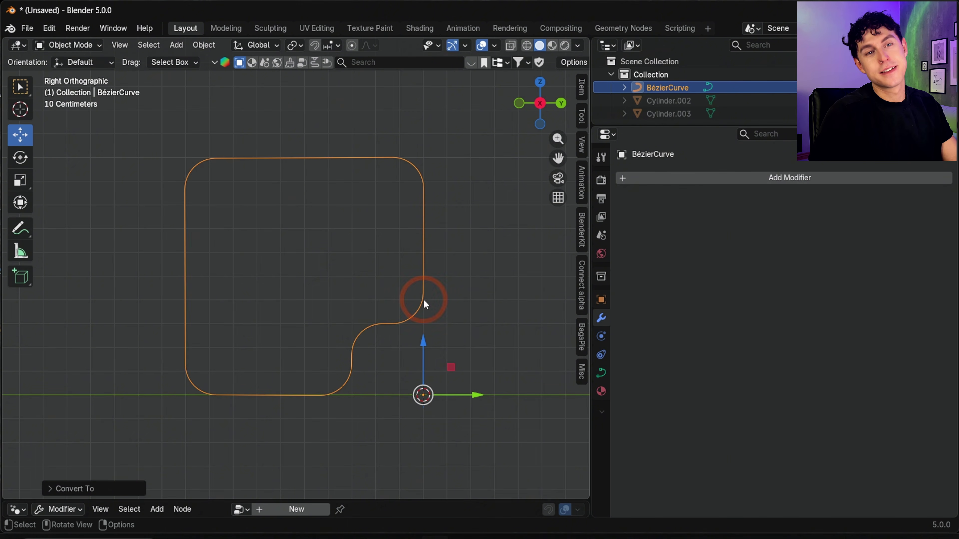
# Give the outline curve a round bevel with a depth of 0.015 m
pyautogui.click(604, 373)
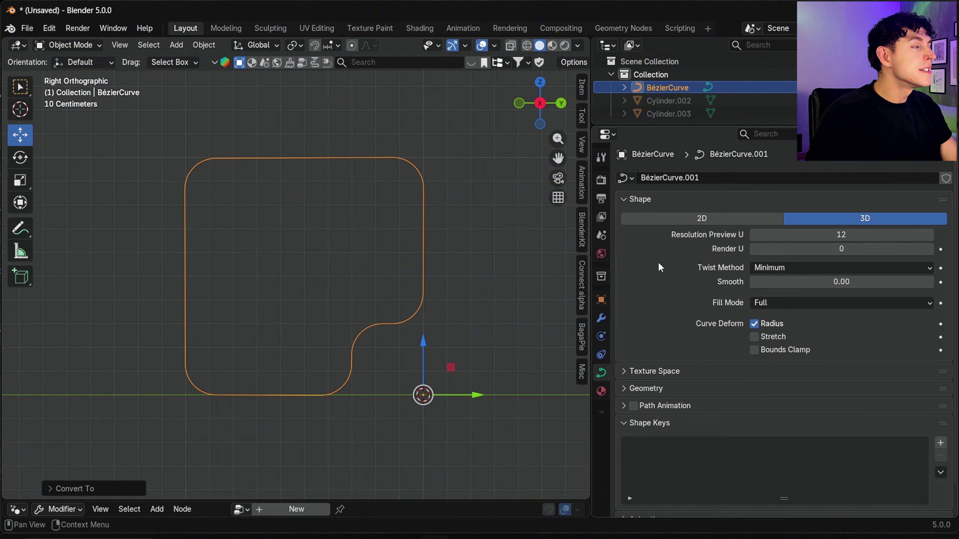
pyautogui.click(622, 389)
pyautogui.scroll(-6, 652, 364)
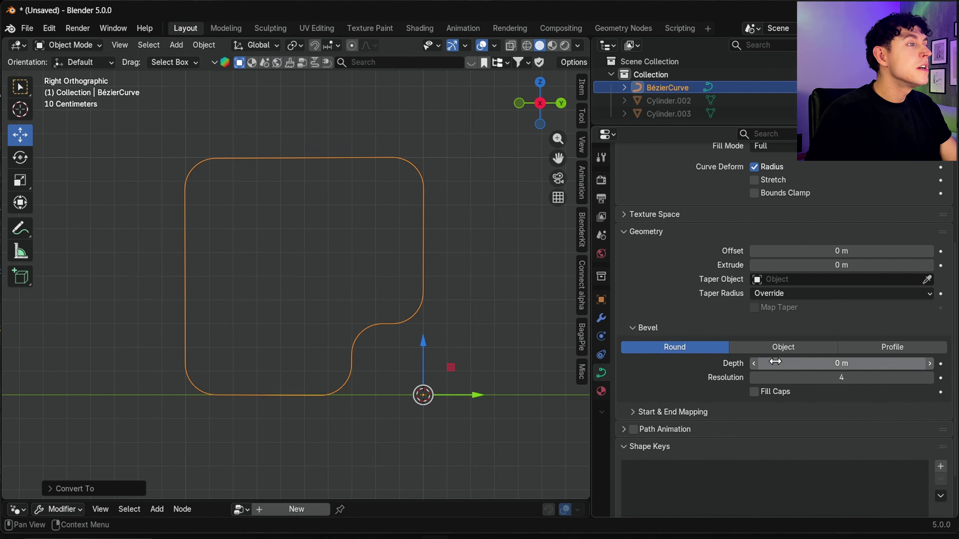
pyautogui.click(775, 362)
pyautogui.write('.015')
pyautogui.press('Return')
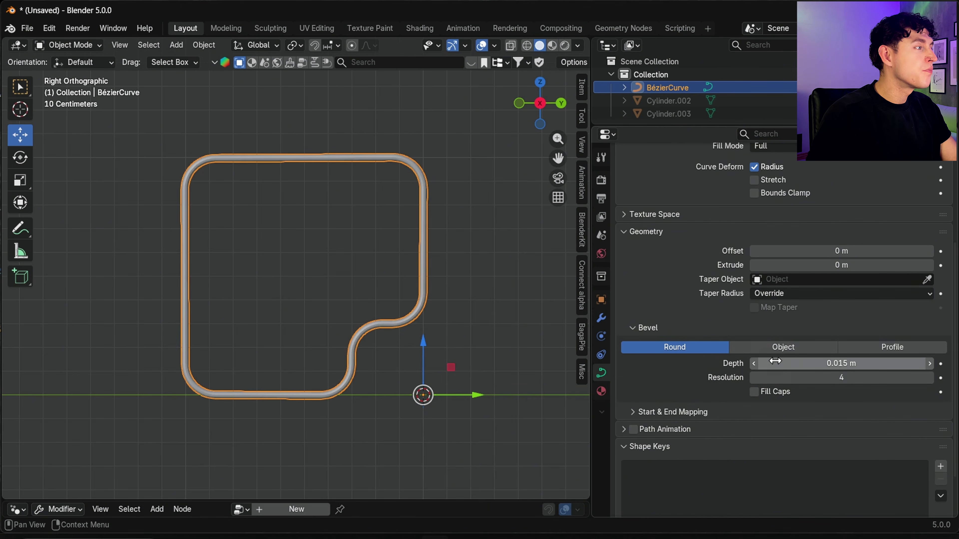
# Set the outline curve's bevel resolution to 30
pyautogui.click(824, 378)
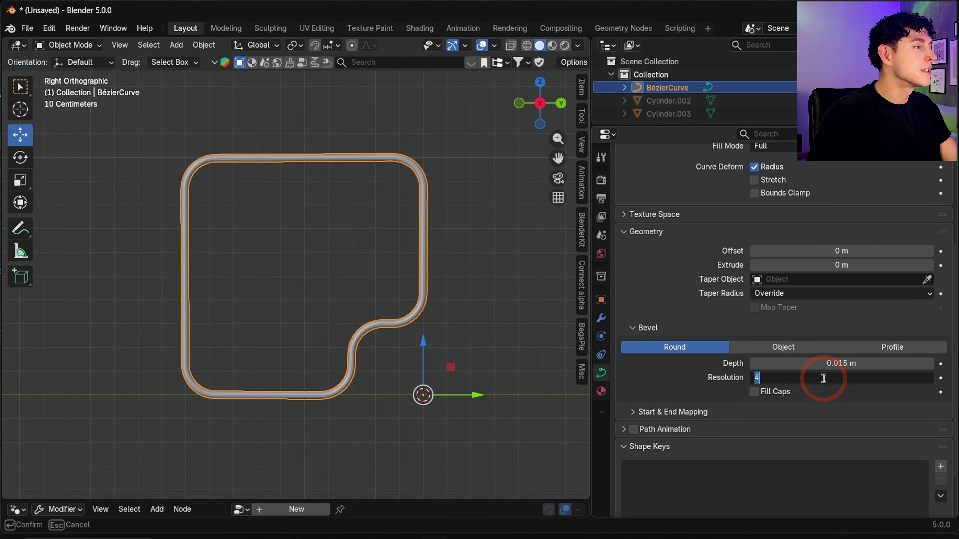
pyautogui.write('30')
pyautogui.press('Return')
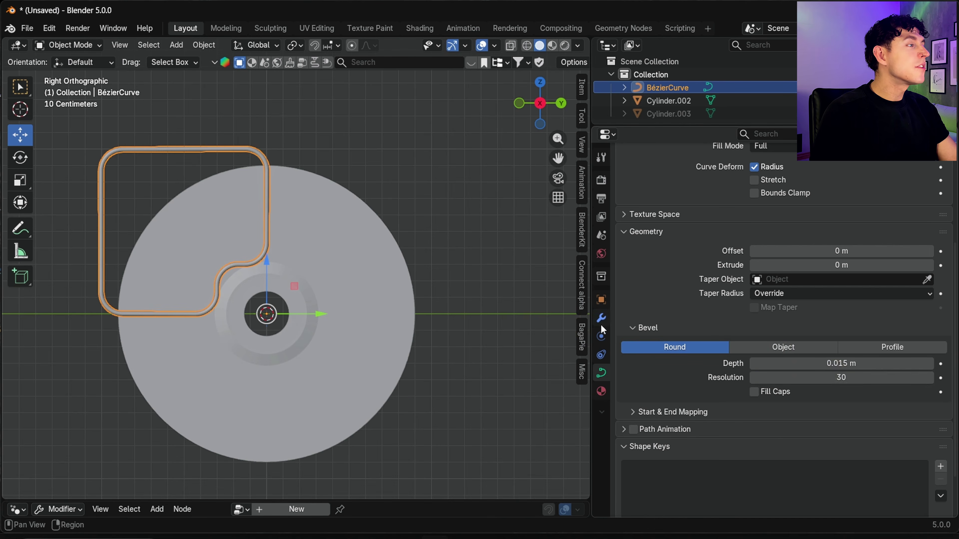
# Add a Mirror modifier to the outline curve on the X, Y and Z axes, with the CD disc as mirror object
pyautogui.click(601, 321)
pyautogui.click(636, 181)
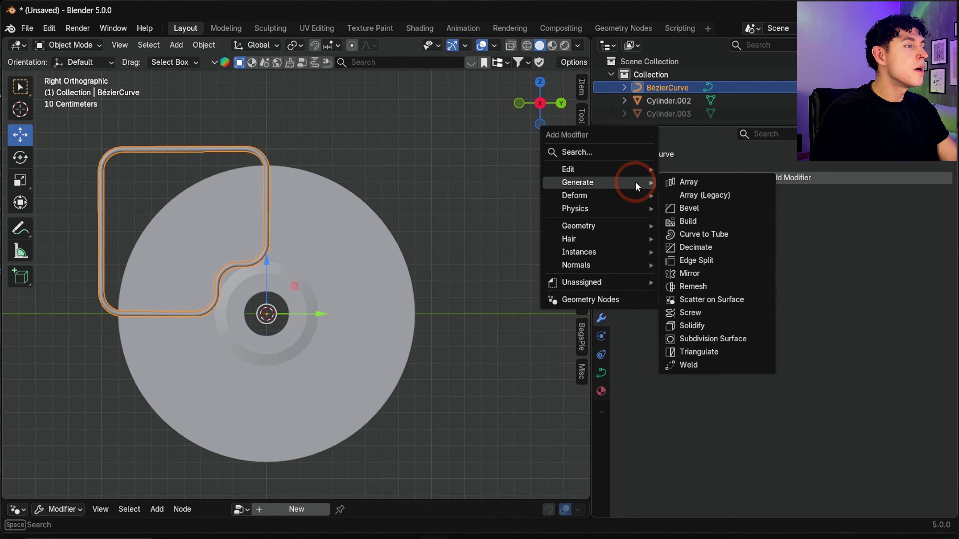
pyautogui.click(691, 273)
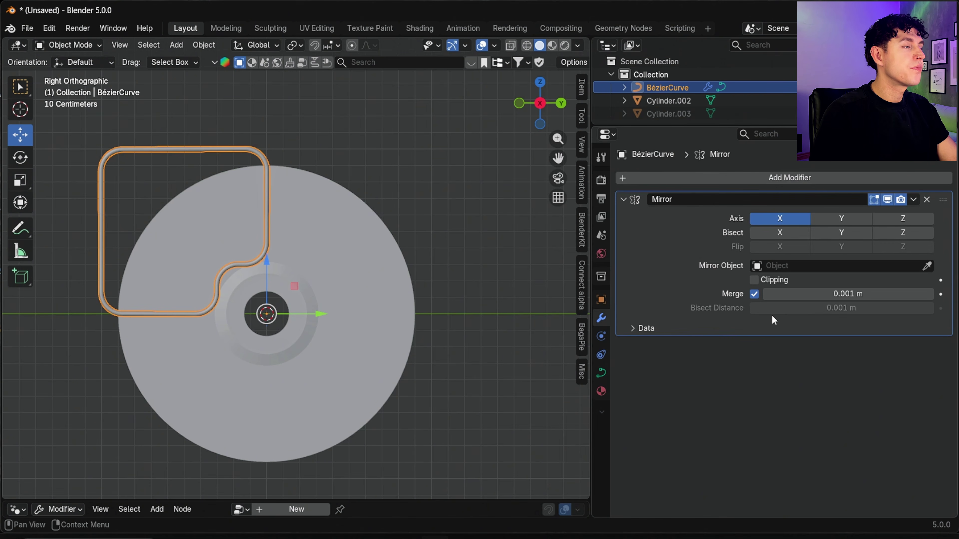
pyautogui.click(847, 217)
pyautogui.click(926, 218)
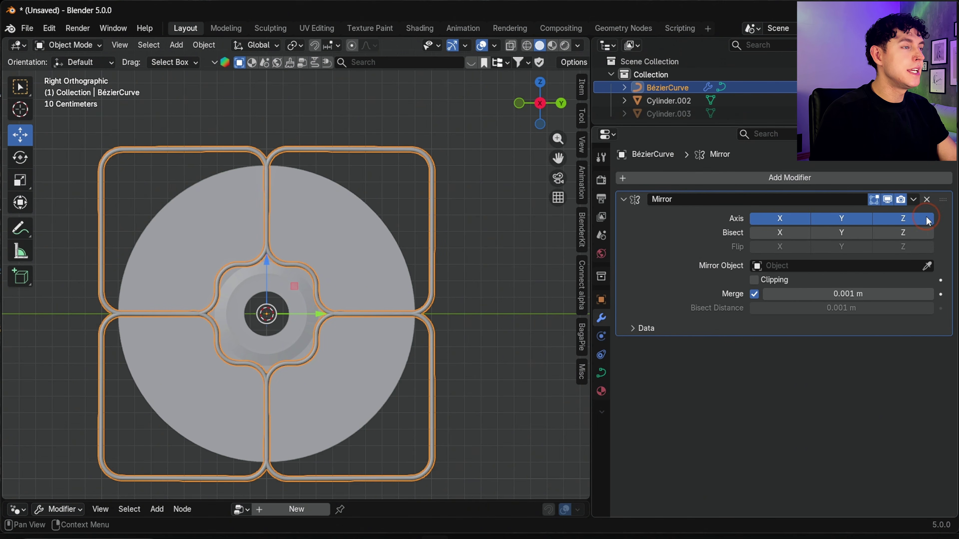
pyautogui.click(927, 266)
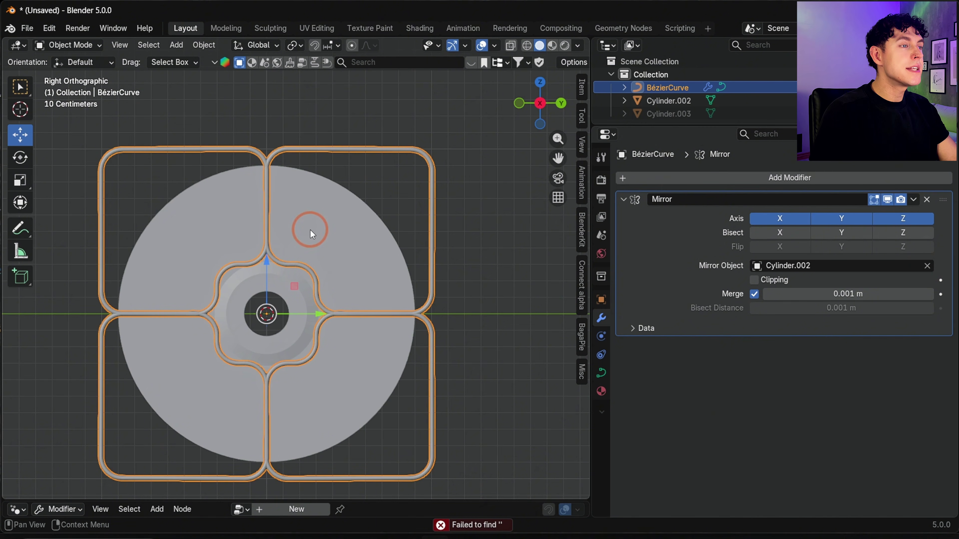
# Set the outline curve's location to Y -0.024 m and Z 0.026 m to separate the four mirrored frames
pyautogui.press('n')
pyautogui.click(495, 125)
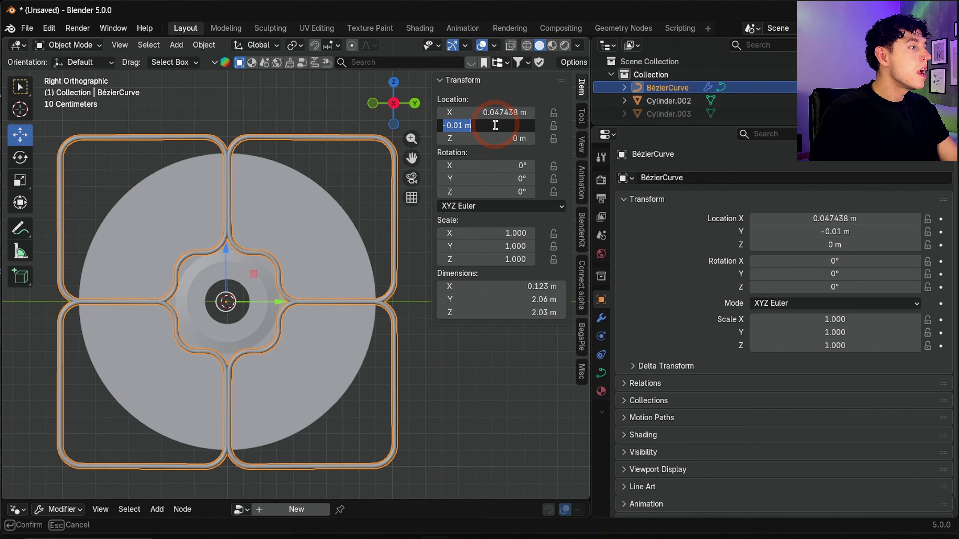
pyautogui.click(496, 143)
pyautogui.write('0.026')
pyautogui.press('Return')
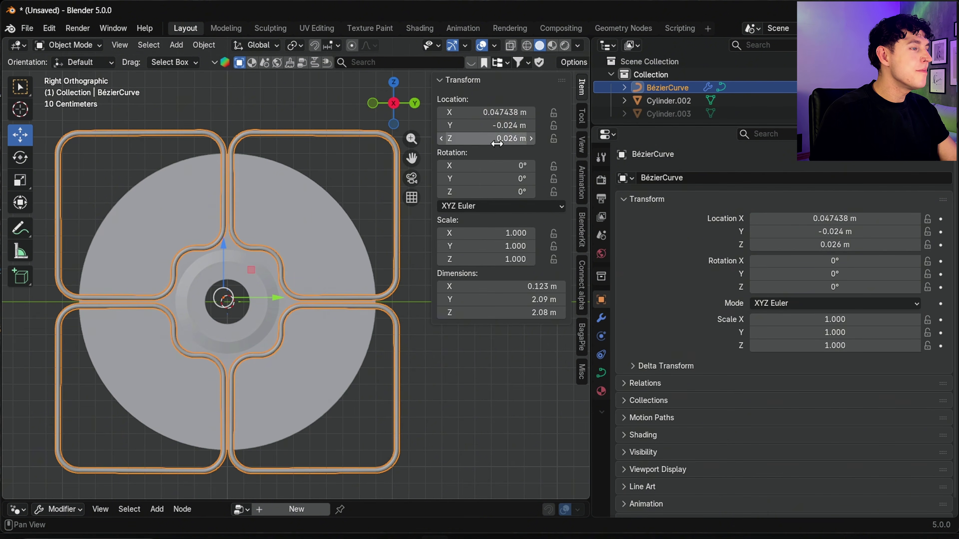
pyautogui.press('n')
pyautogui.moveTo(497, 144); pyautogui.dragTo(423, 149, button='middle')
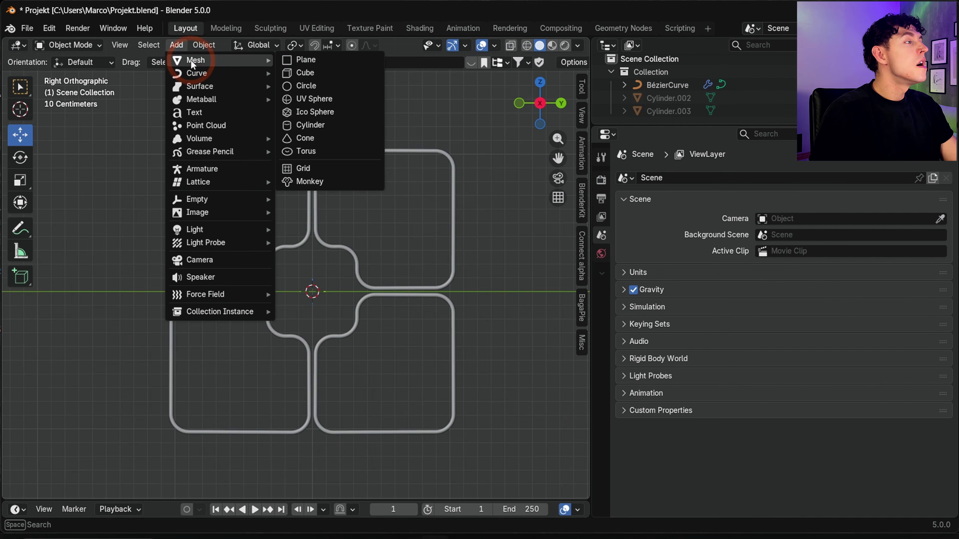
# Add a mesh plane and, in edit mode, delete all its vertices except the lower-left corner one
pyautogui.click(304, 60)
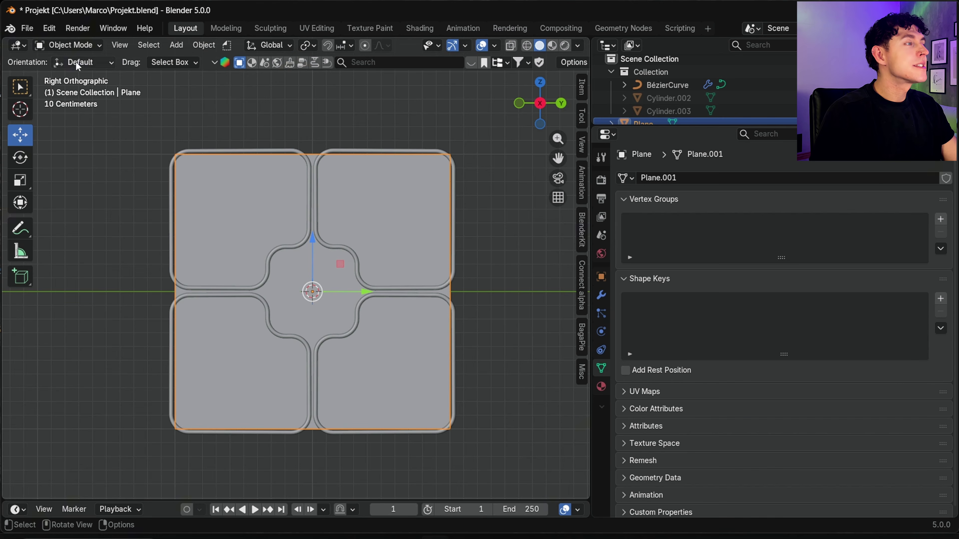
pyautogui.click(70, 45)
pyautogui.click(73, 75)
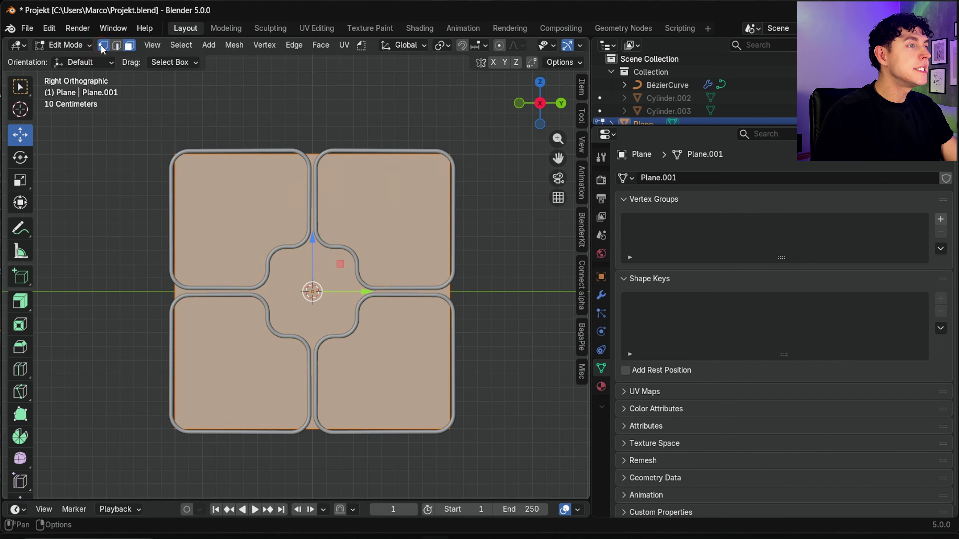
pyautogui.moveTo(148, 112); pyautogui.dragTo(449, 166)
pyautogui.press('x')
pyautogui.click(471, 176)
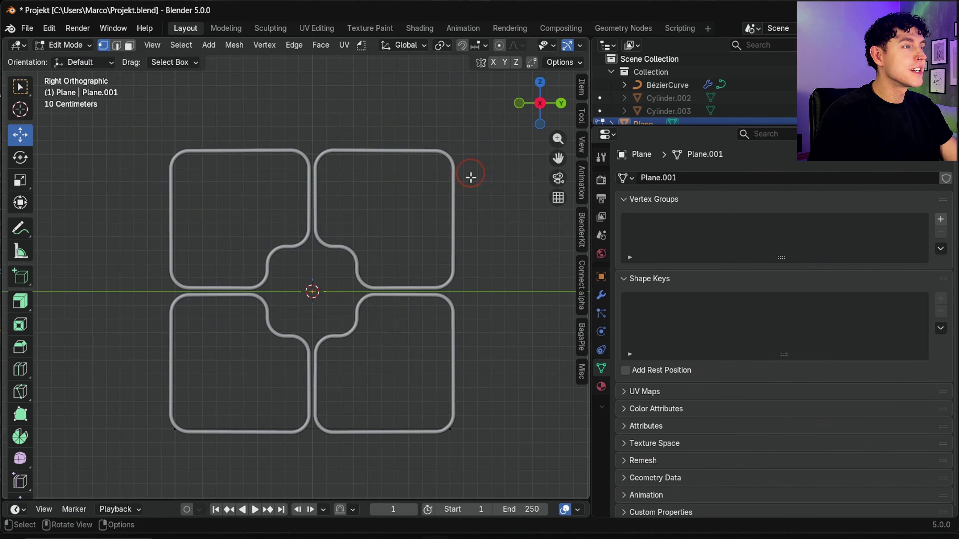
pyautogui.click(432, 452)
pyautogui.click(144, 434)
pyautogui.click(174, 429)
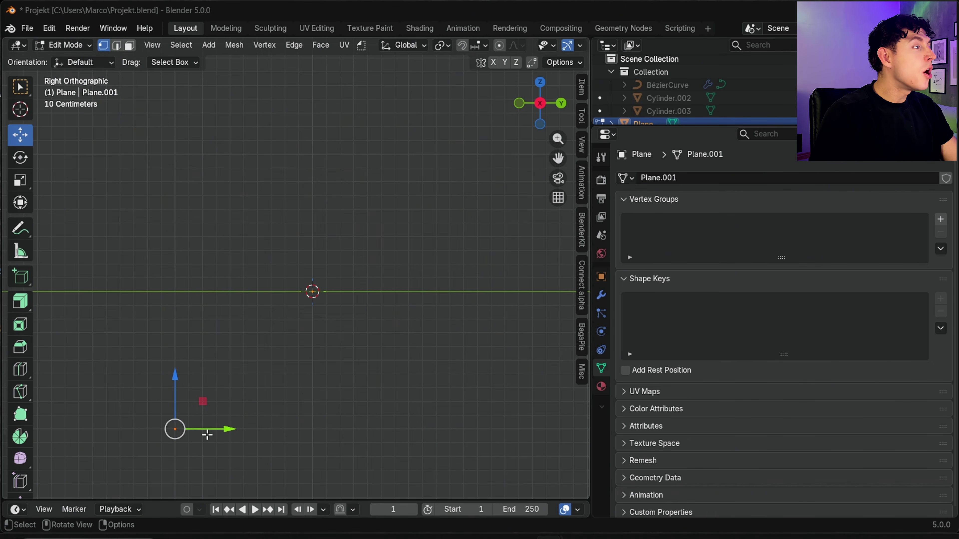
# Extrude the remaining vertex into an upward zigzag line with short side branches on its outer side
pyautogui.click(213, 405)
pyautogui.moveTo(179, 432); pyautogui.dragTo(162, 421)
pyautogui.press('e')
pyautogui.click(166, 348)
pyautogui.press('e')
pyautogui.click(139, 290)
pyautogui.press('e')
pyautogui.click(219, 247)
pyautogui.press('e')
pyautogui.click(192, 225)
pyautogui.click(164, 338)
pyautogui.press('e')
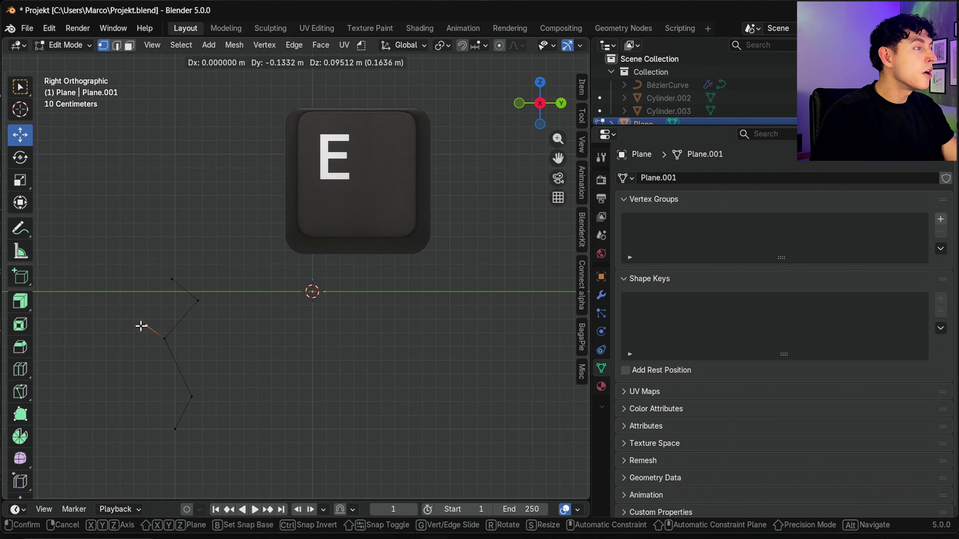
pyautogui.click(141, 326)
# Extend the line rightward from its lower junction and extrude two forked branches toward the vertical axis
pyautogui.click(286, 426)
pyautogui.press('e')
pyautogui.click(314, 436)
pyautogui.click(240, 397)
pyautogui.press('e')
pyautogui.click(290, 396)
pyautogui.press('e')
pyautogui.click(314, 375)
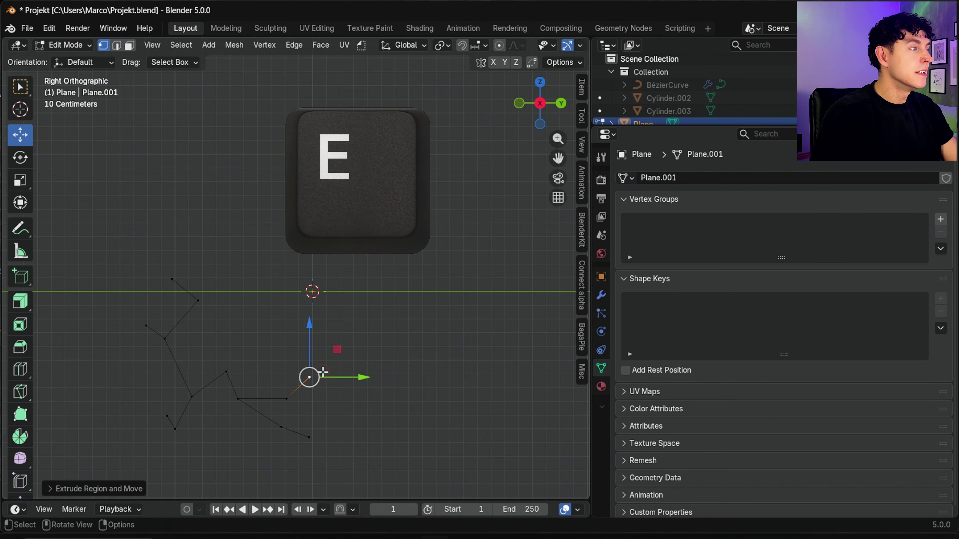
# Extrude inner and lower branches from the middle junctions and join the inner ones to the upper zigzag with edges
pyautogui.moveTo(186, 294); pyautogui.dragTo(261, 404)
pyautogui.click(194, 397)
pyautogui.press('e')
pyautogui.click(209, 343)
pyautogui.keyDown('shift'); pyautogui.click(239, 308); pyautogui.keyUp('shift')
pyautogui.press('f')
pyautogui.click(227, 373)
pyautogui.press('e')
pyautogui.click(218, 415)
pyautogui.press('e')
pyautogui.click(238, 439)
pyautogui.press('f')
# Add branches on the network's right side and connect neighbouring vertices with edges to close the web
pyautogui.click(263, 328)
pyautogui.press('e')
pyautogui.press('f')
pyautogui.click(330, 396)
pyautogui.press('f')
pyautogui.moveTo(210, 421); pyautogui.dragTo(247, 395)
pyautogui.press('f')
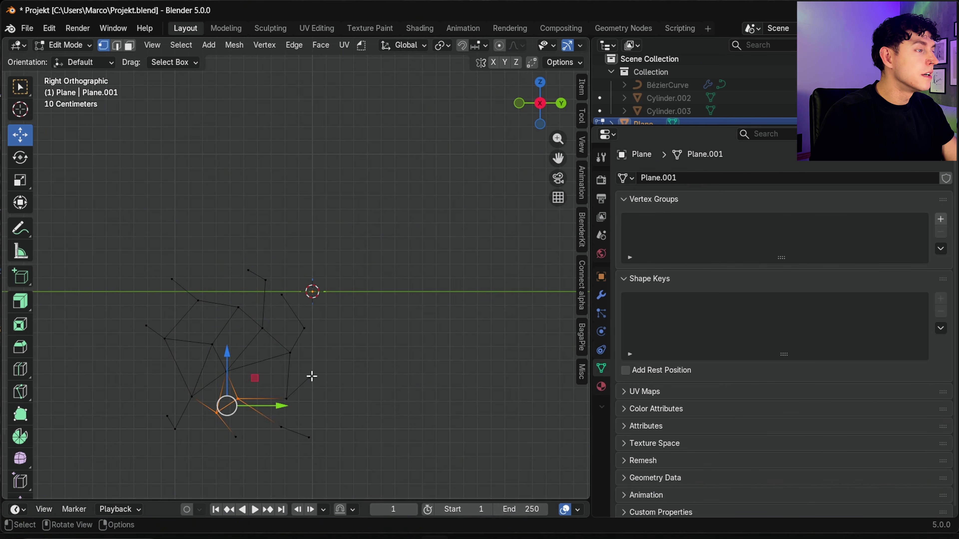
pyautogui.moveTo(303, 434); pyautogui.dragTo(276, 391)
pyautogui.press('f')
# Extrude a short tip from the right junction and a two-segment branch outward from the lower-left junction
pyautogui.click(291, 354)
pyautogui.press('e')
pyautogui.click(342, 352)
pyautogui.click(190, 399)
pyautogui.press('e')
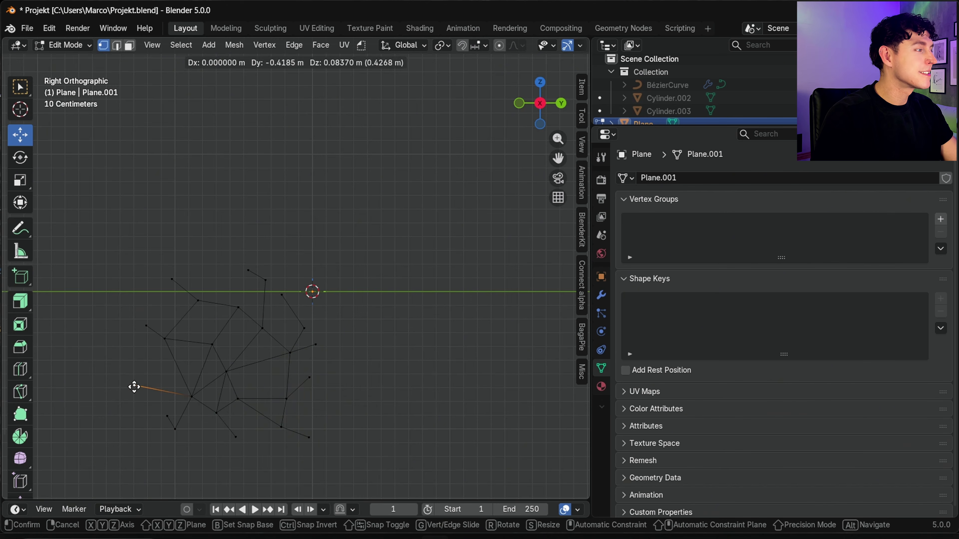
pyautogui.click(158, 396)
pyautogui.press('e')
pyautogui.click(134, 361)
pyautogui.click(310, 438)
# In object mode, convert the line network to a curve and add a Subdivision Surface modifier with viewport and render levels of 5
pyautogui.click(66, 45)
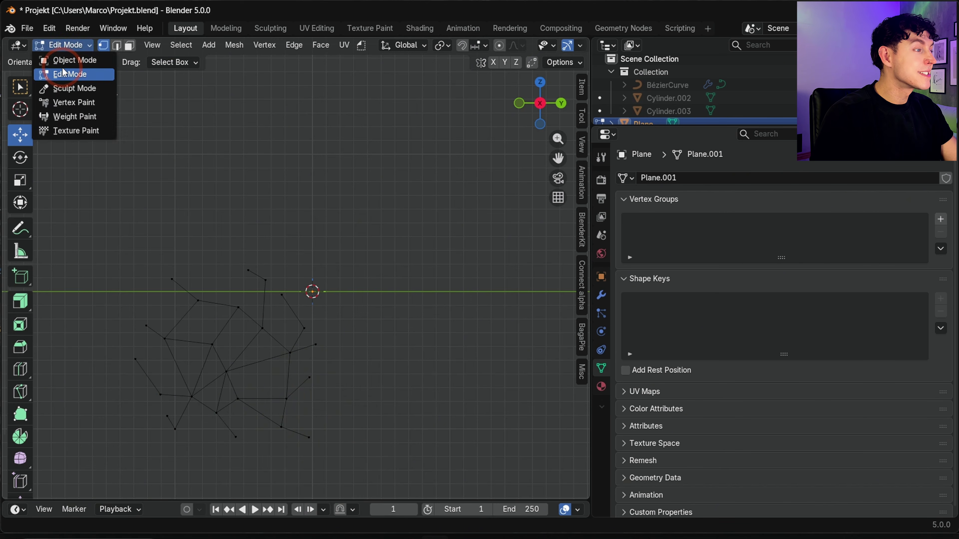
pyautogui.click(58, 63)
pyautogui.rightClick(247, 304)
pyautogui.moveTo(232, 309)
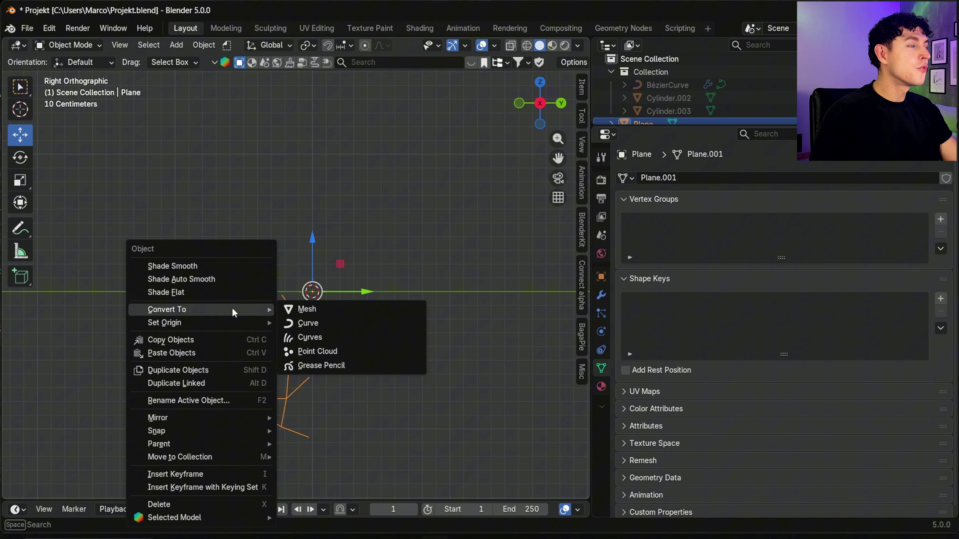
pyautogui.click(320, 324)
pyautogui.click(660, 181)
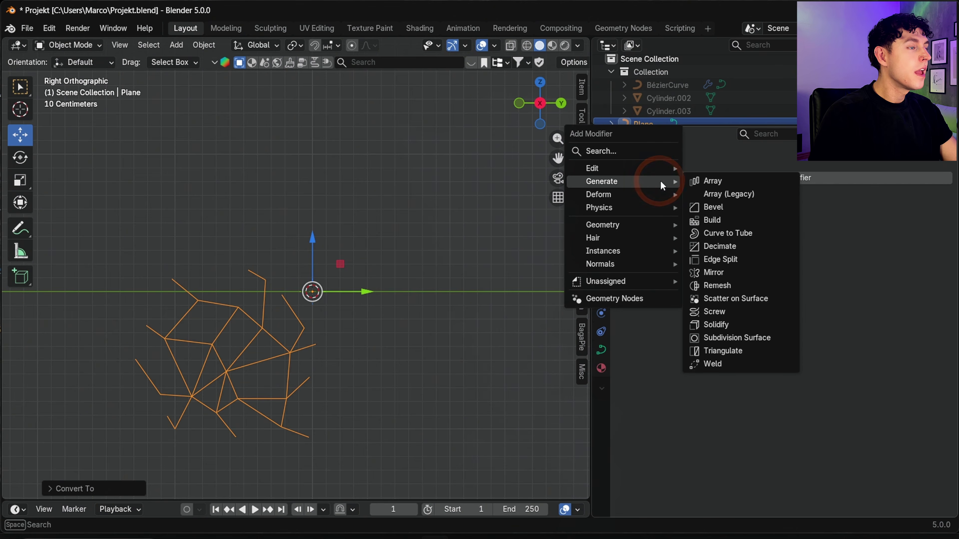
pyautogui.click(736, 337)
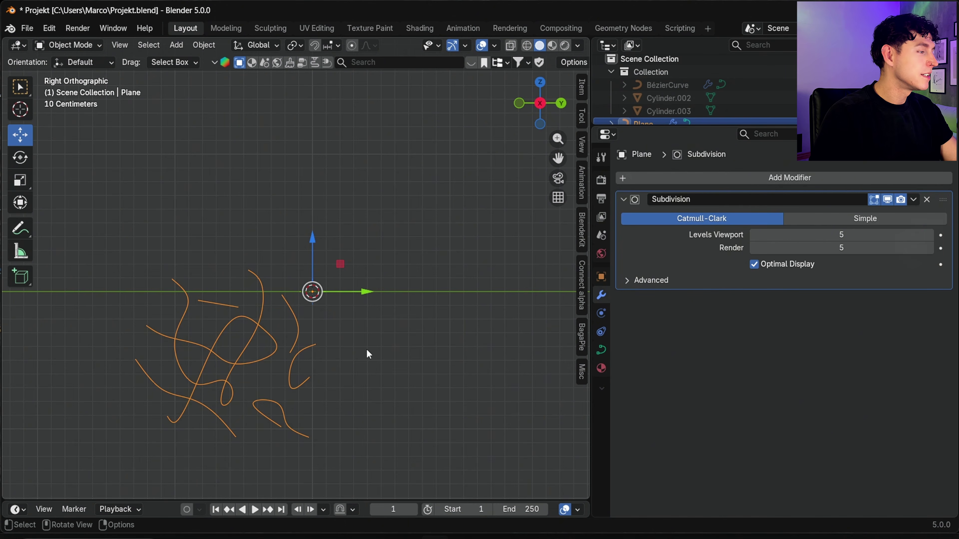
# Give the network curve a profile bevel with depth 0.04 m, resolution 10 and the Cornice Molding preset
pyautogui.click(601, 352)
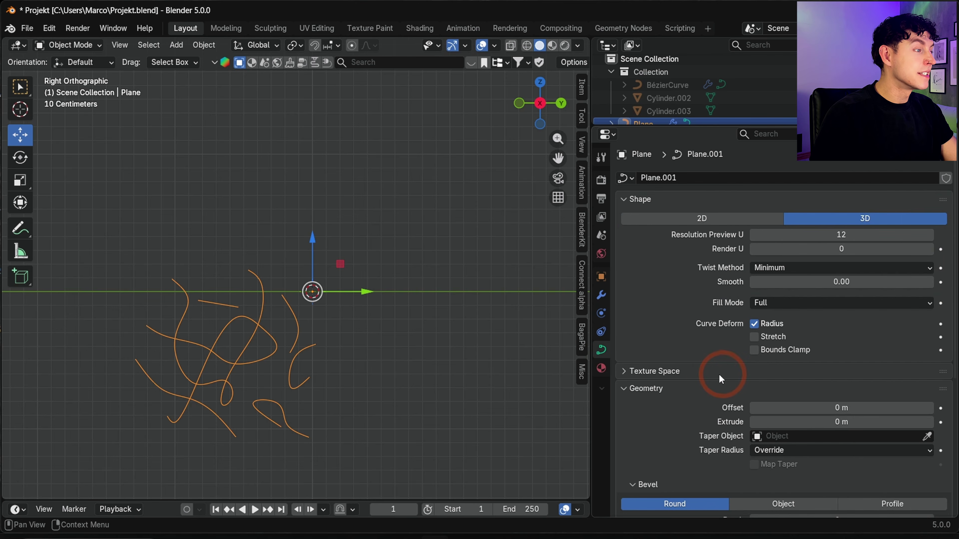
pyautogui.scroll(-10, 709, 376)
pyautogui.click(887, 321)
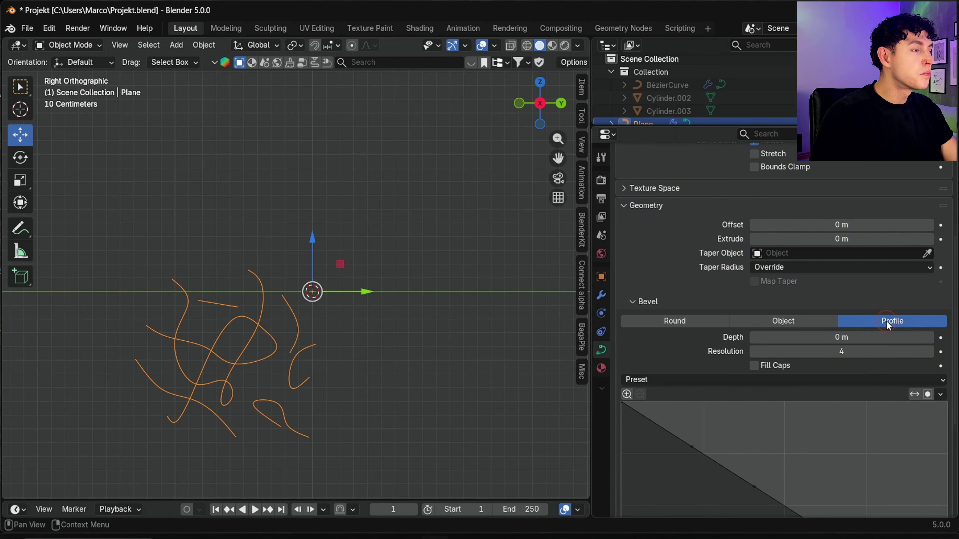
pyautogui.click(863, 335)
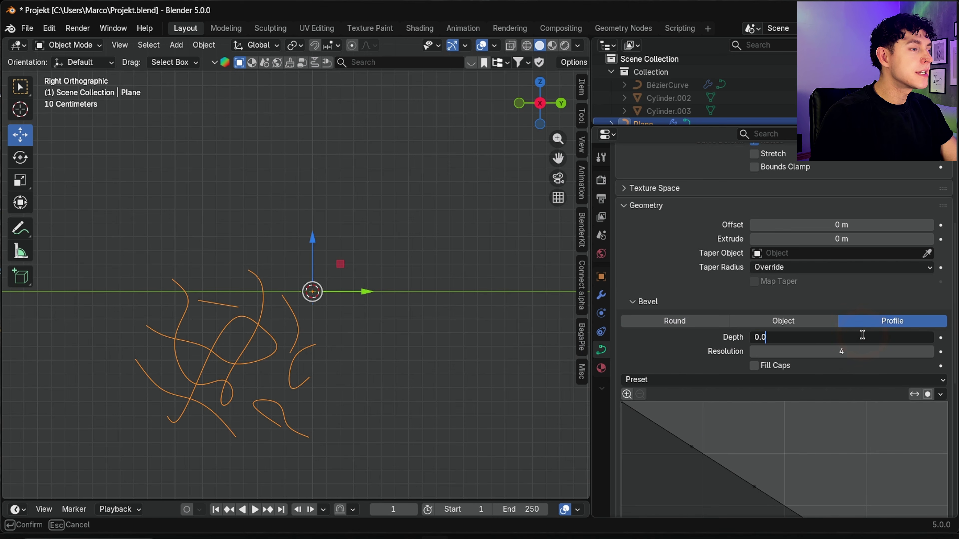
pyautogui.write('0.04')
pyautogui.click(831, 351)
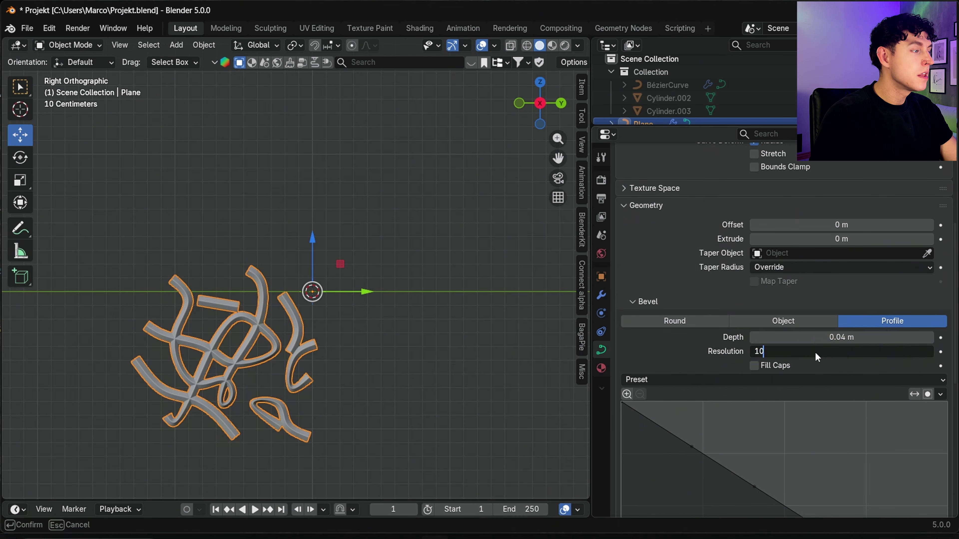
pyautogui.press('Return')
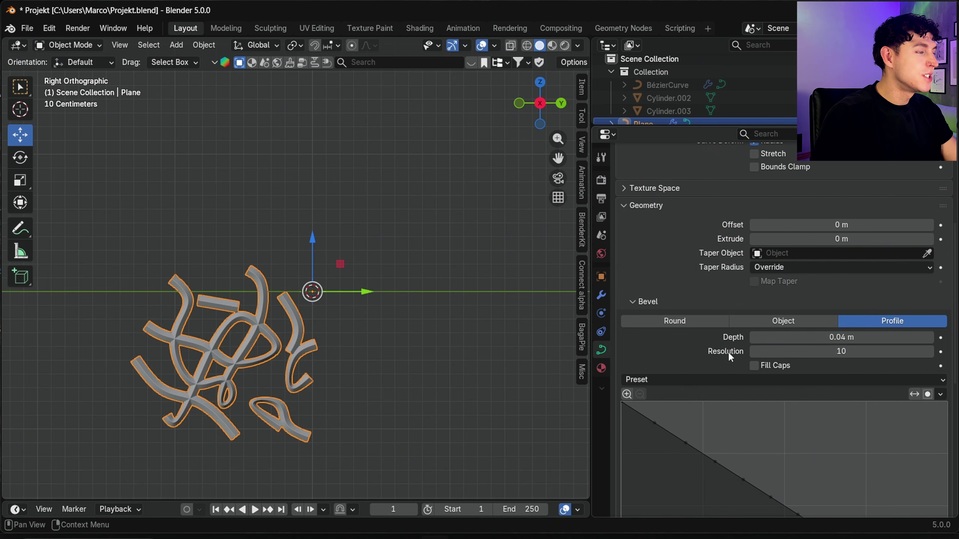
pyautogui.scroll(-5, 728, 353)
pyautogui.click(770, 301)
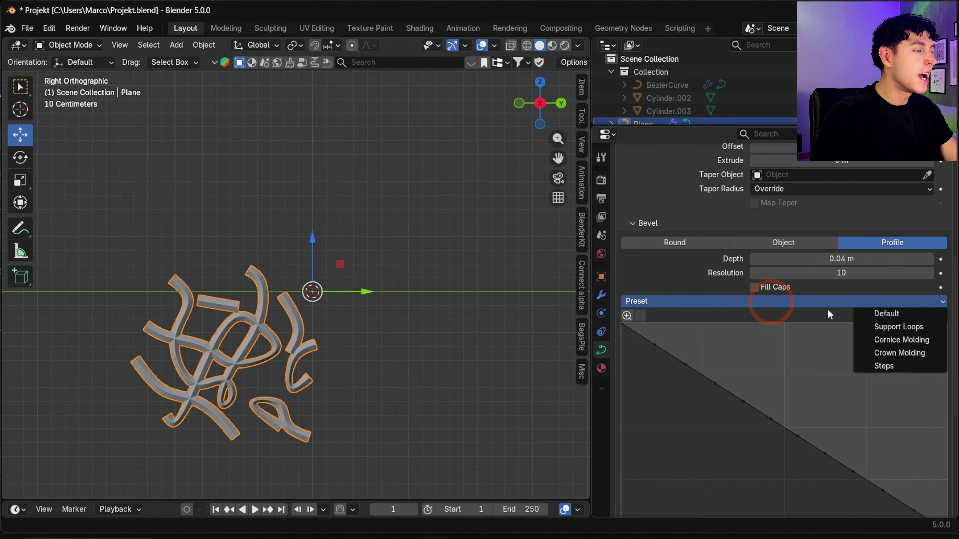
pyautogui.click(930, 341)
# In edit mode, set the radius of the upper-left strand's end control point to 0 to taper it to a tip
pyautogui.click(79, 44)
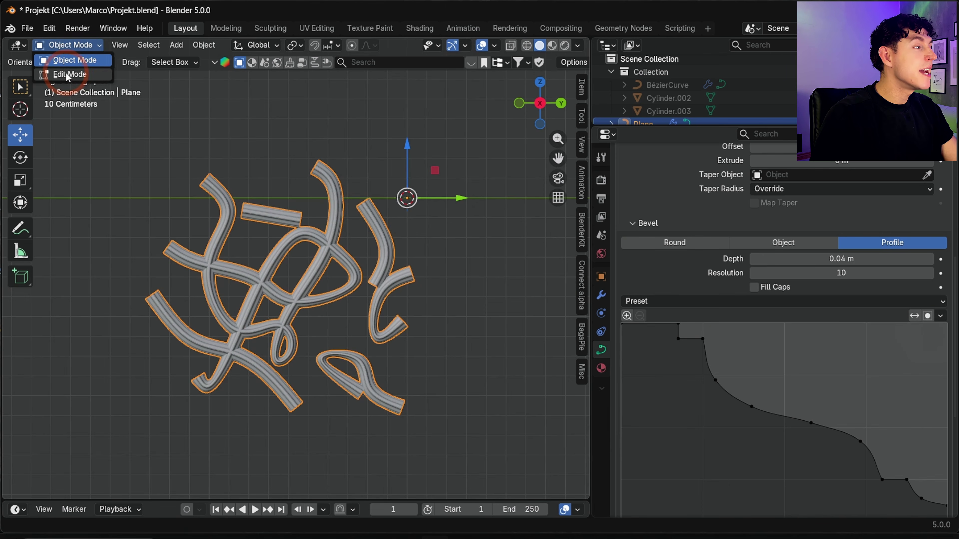
pyautogui.click(67, 75)
pyautogui.moveTo(128, 124); pyautogui.dragTo(214, 186)
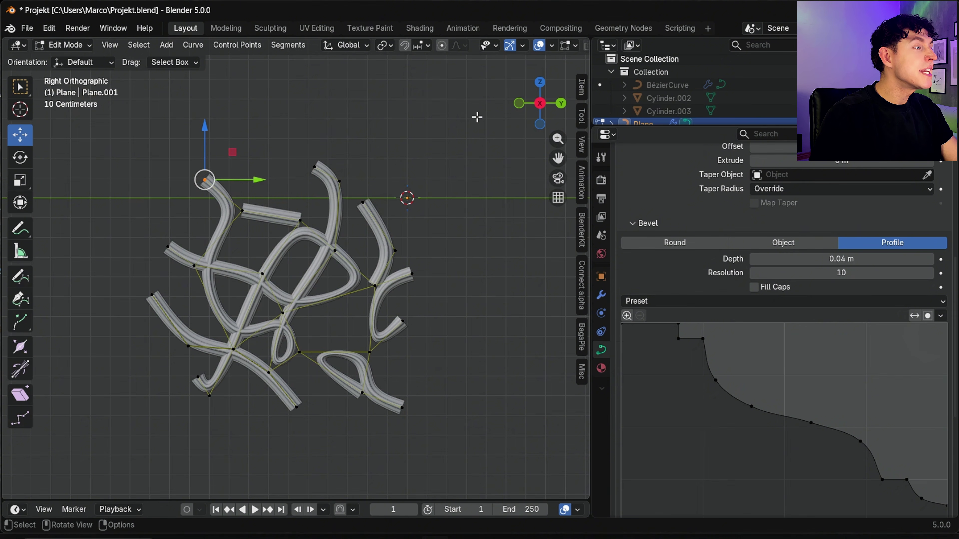
pyautogui.press('n')
pyautogui.moveTo(519, 193); pyautogui.dragTo(520, 193)
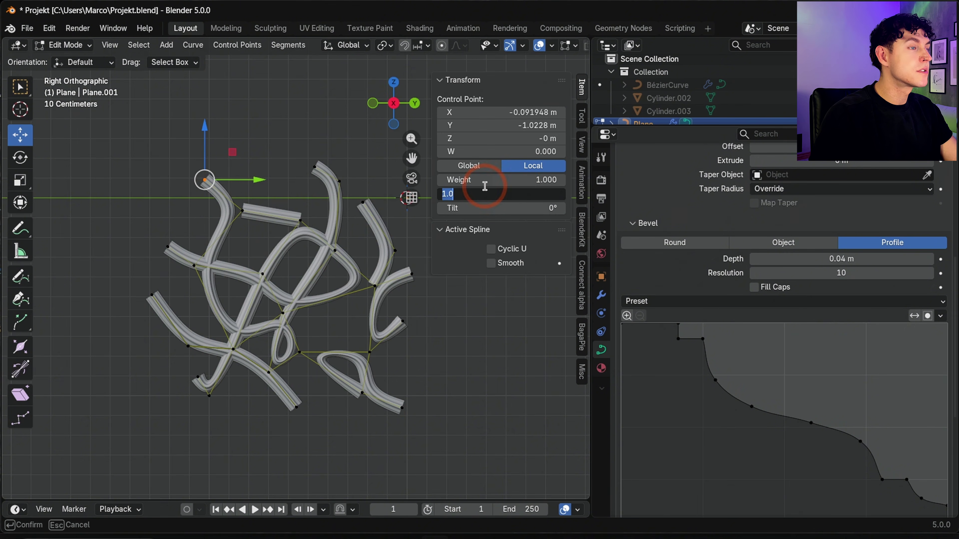
pyautogui.write('0')
pyautogui.press('Return')
# Move the curve's control points to reshape and interweave the tribal strands
pyautogui.moveTo(264, 234); pyautogui.dragTo(212, 265, button='middle')
pyautogui.moveTo(208, 258); pyautogui.dragTo(204, 225)
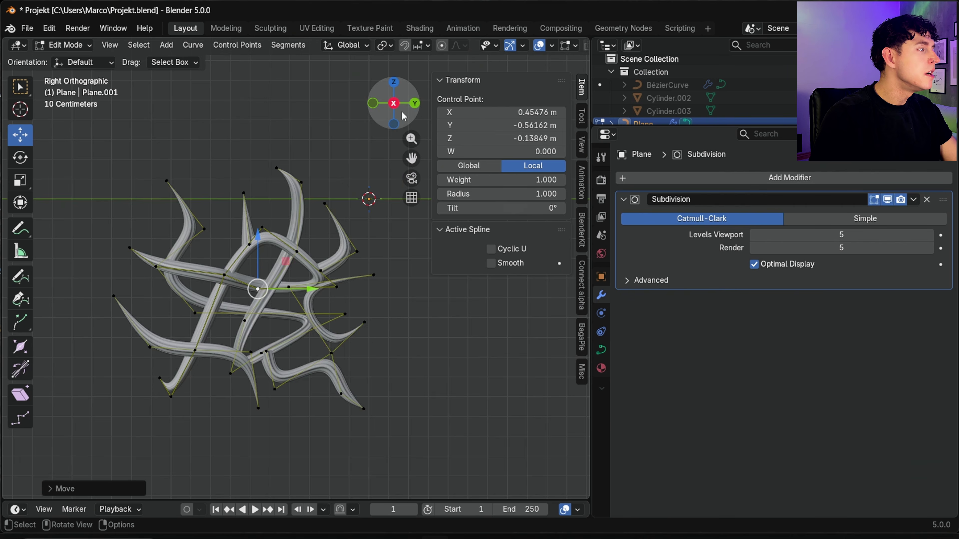
pyautogui.moveTo(400, 506); pyautogui.dragTo(400, 378, button='middle')
# In object mode, add a Mirror modifier to the tribal curve and mirror it across the Y axis instead of X
pyautogui.click(65, 45)
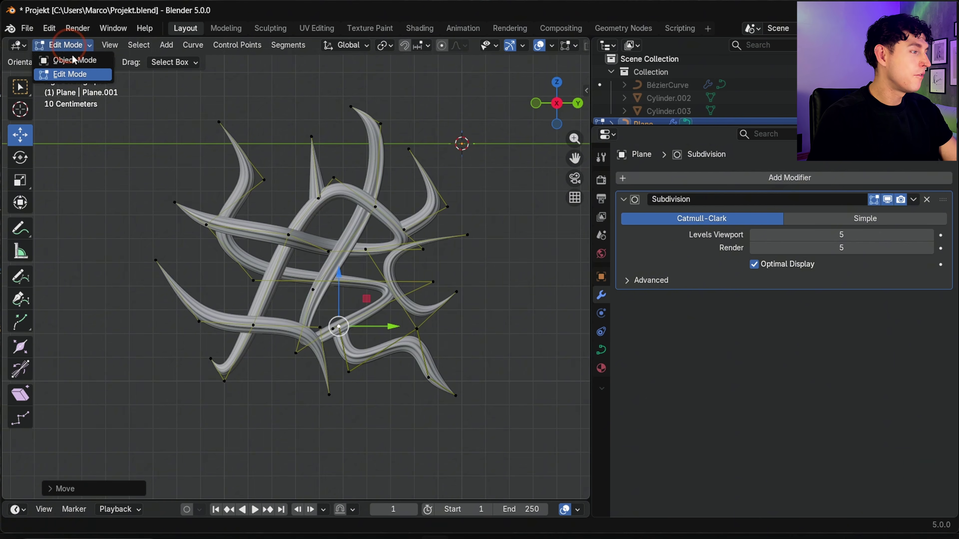
pyautogui.click(73, 61)
pyautogui.click(624, 176)
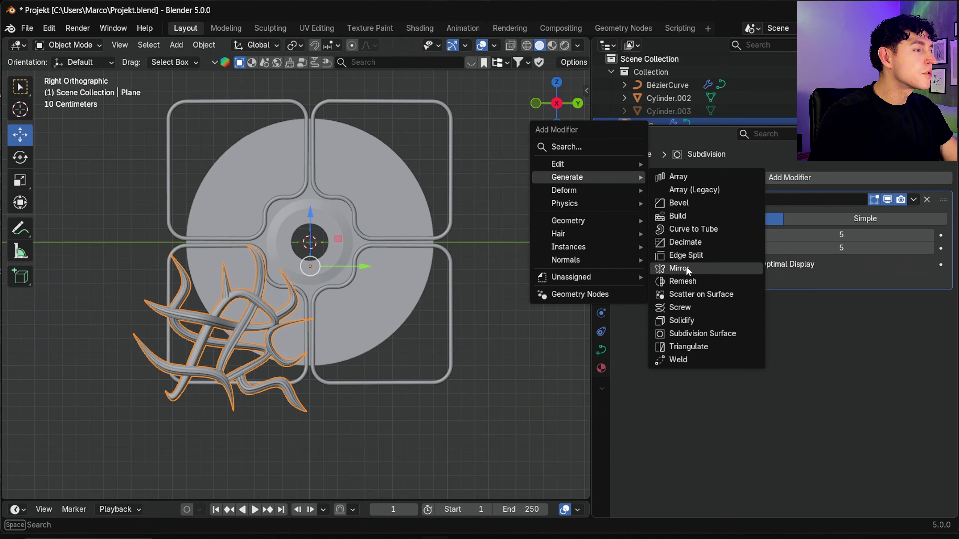
pyautogui.click(705, 268)
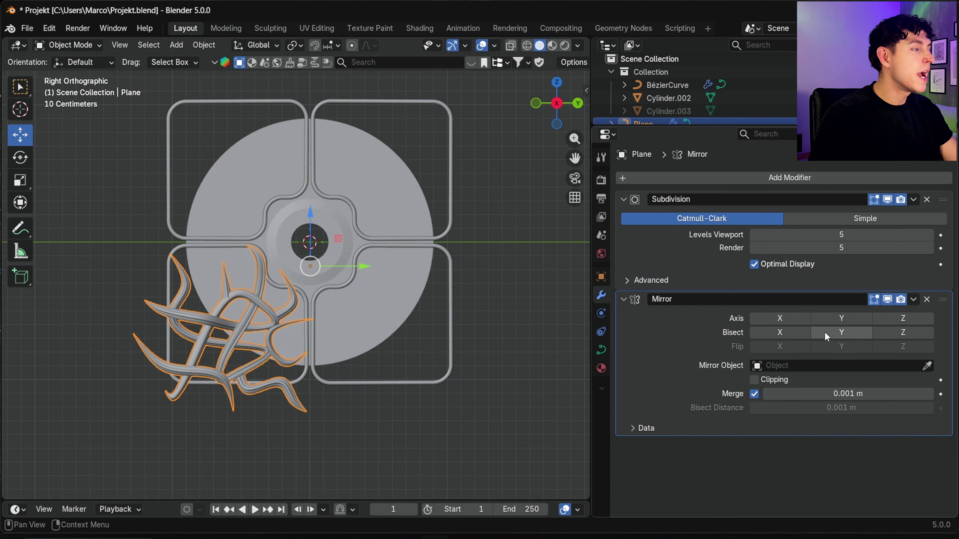
pyautogui.click(841, 318)
pyautogui.click(895, 319)
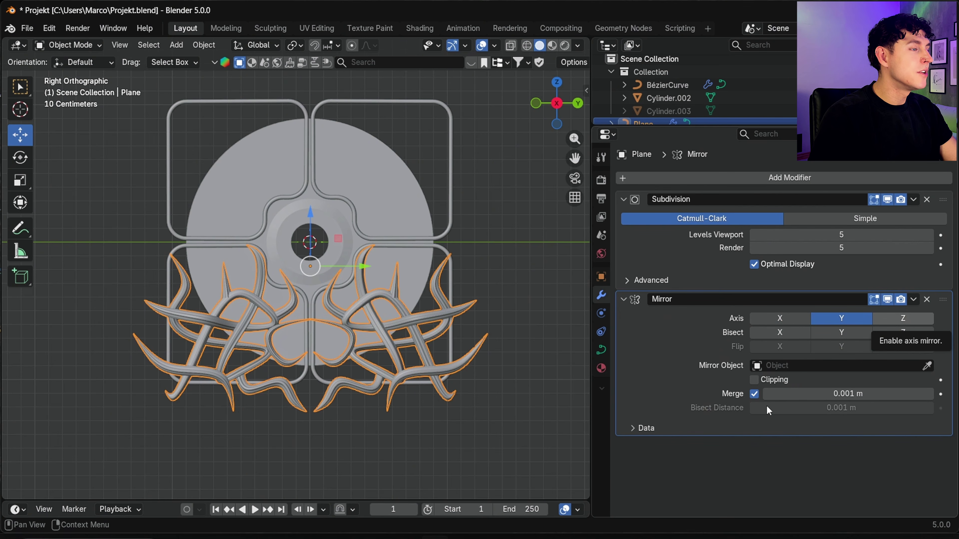
# Set the CD disc as the mirror object of the tribal curve's Mirror modifier
pyautogui.click(926, 365)
pyautogui.click(390, 175)
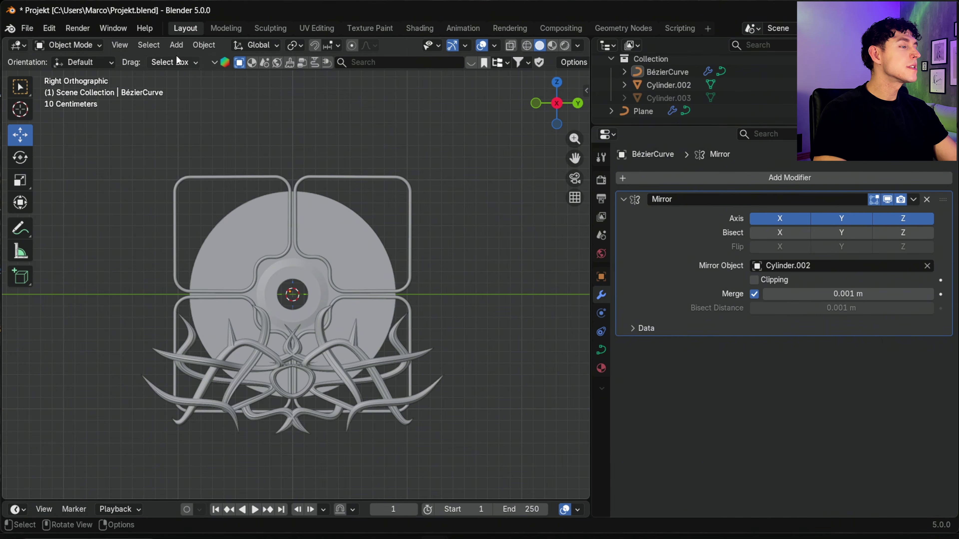
# Add a plane over the upper-left frame corner, rotated 90° about Y and scaled to 0.6 by 0.5 m
pyautogui.click(176, 45)
pyautogui.moveTo(187, 61)
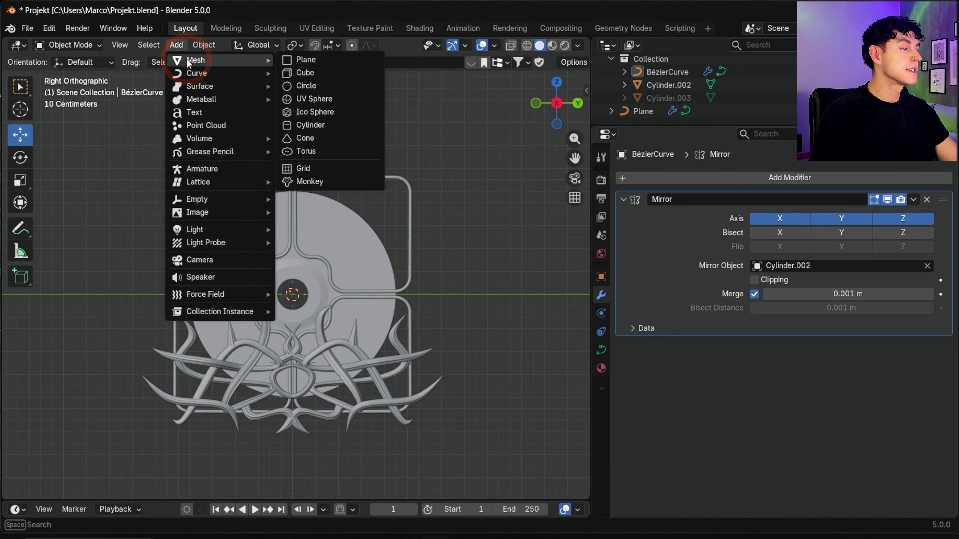
pyautogui.click(296, 59)
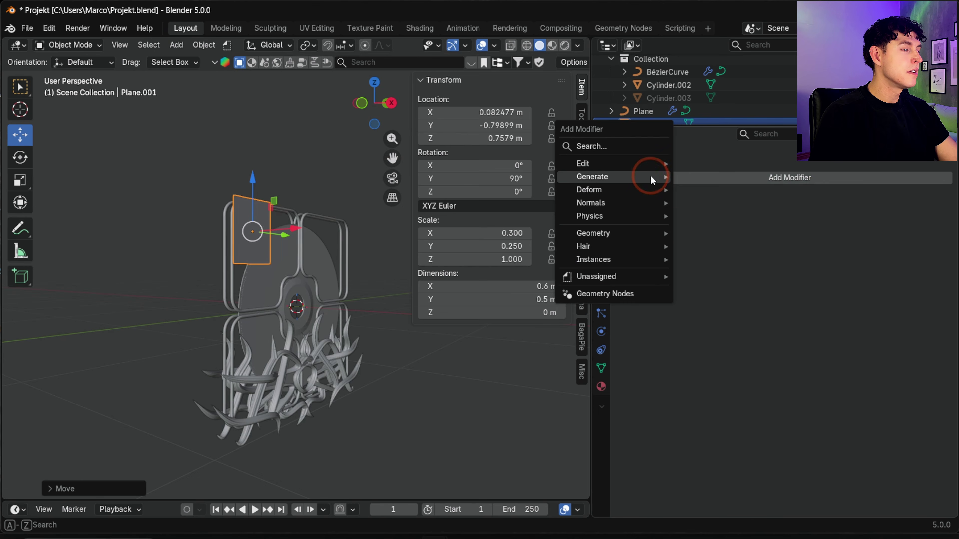
# Add a Mirror modifier to the plane, using the disc Cylinder.002 as mirror object and only the Z axis
pyautogui.moveTo(650, 176)
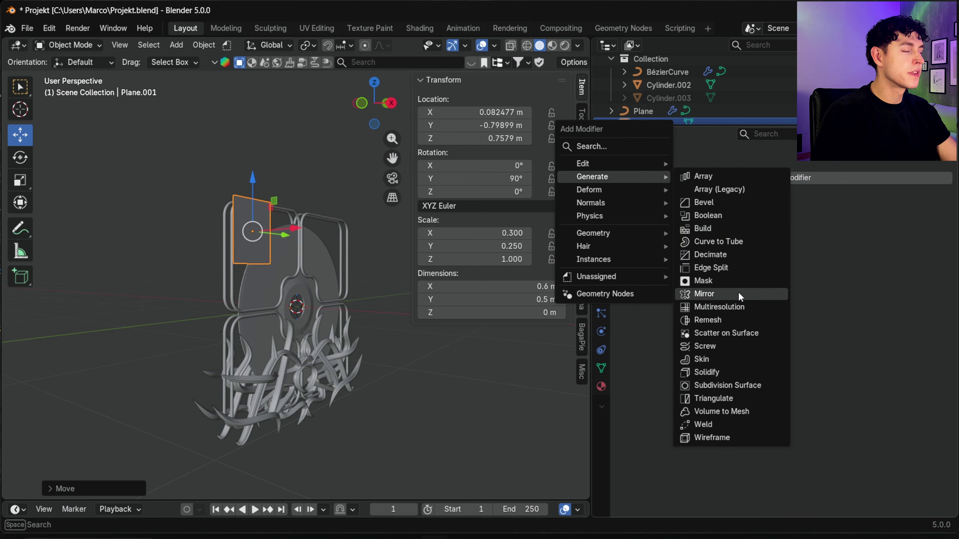
pyautogui.click(738, 292)
pyautogui.click(924, 265)
pyautogui.click(274, 250)
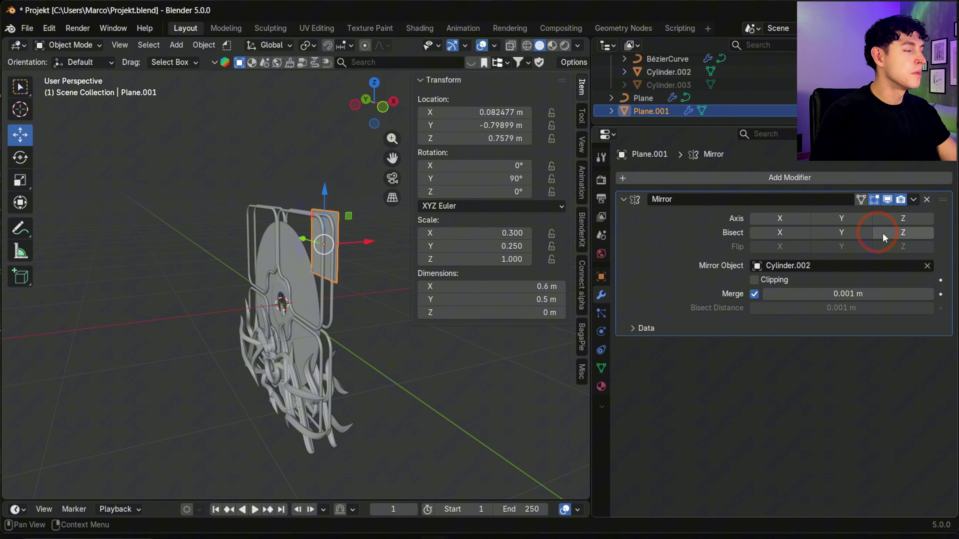
pyautogui.click(911, 221)
pyautogui.click(149, 106)
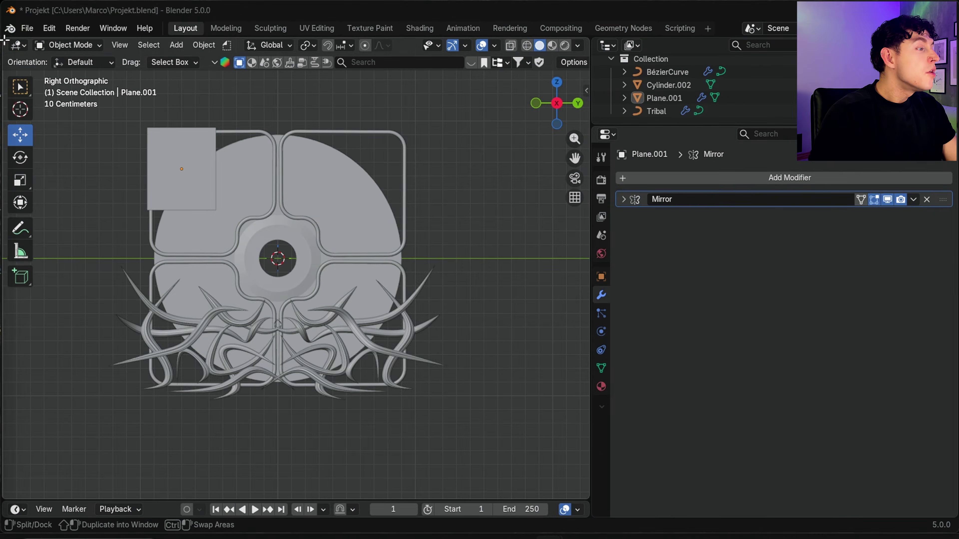
# Split the 3D viewport into a rendered-shading view and a Shader Editor showing the World nodes
pyautogui.moveTo(5, 38)
pyautogui.mouseDown()
pyautogui.moveTo(387, 37)
pyautogui.moveTo(559, 59)
pyautogui.mouseUp()
pyautogui.click(545, 45)
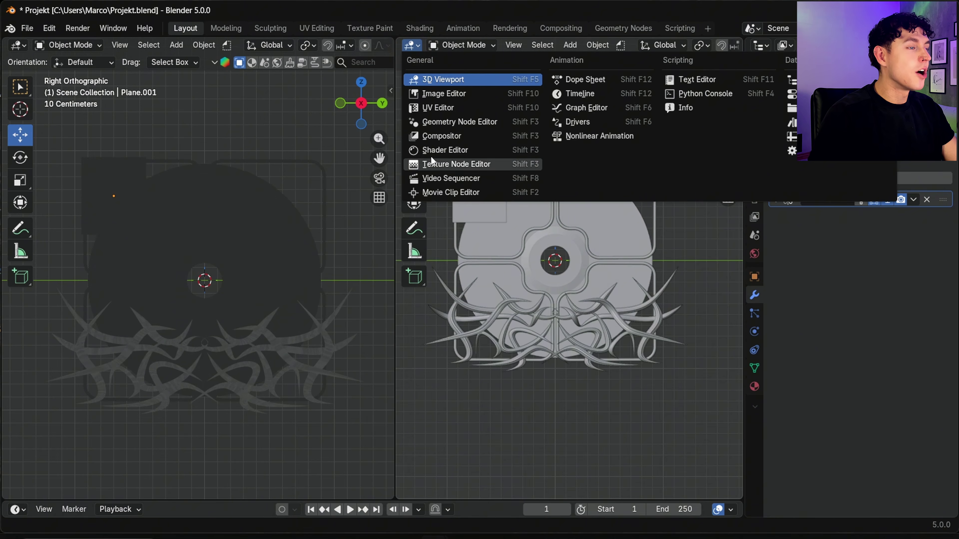
pyautogui.click(429, 148)
pyautogui.press('n')
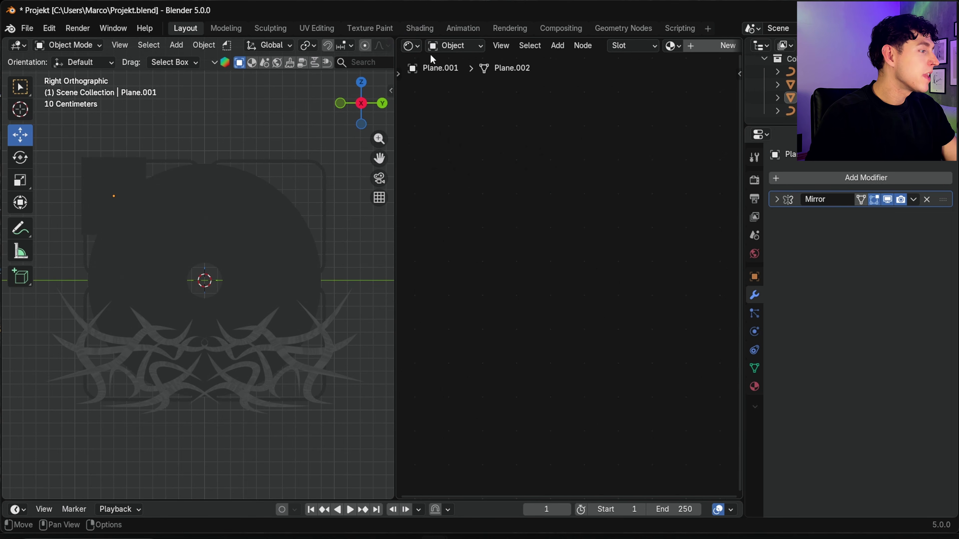
pyautogui.click(434, 48)
pyautogui.click(455, 92)
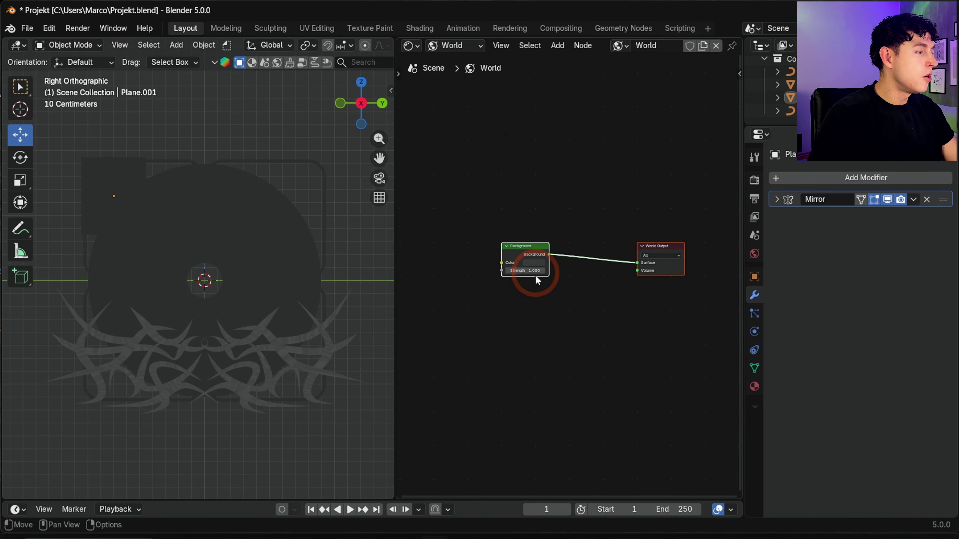
# Add an Environment Texture node connected to the Color input of the world's Background node
pyautogui.moveTo(554, 264); pyautogui.dragTo(530, 263)
pyautogui.write('enviro')
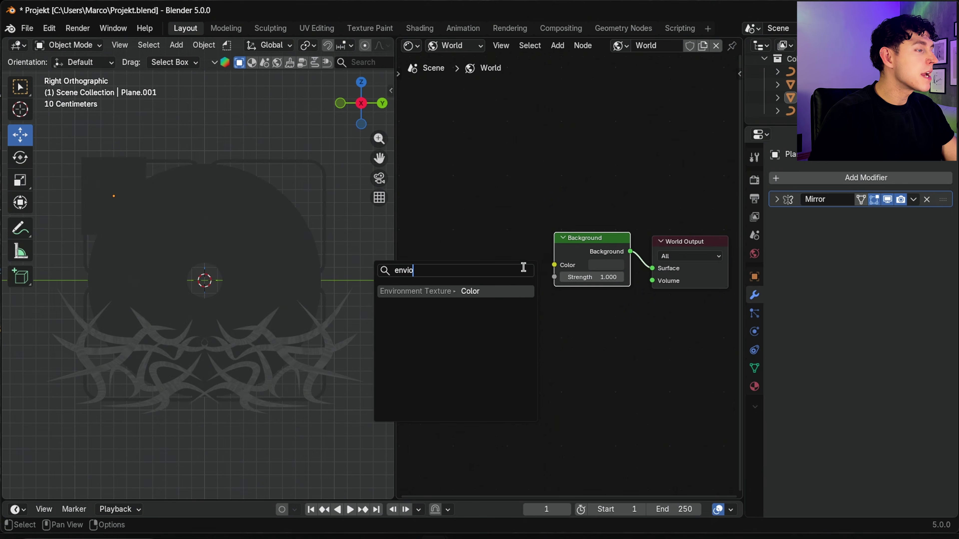
pyautogui.press('Return')
pyautogui.click(524, 276)
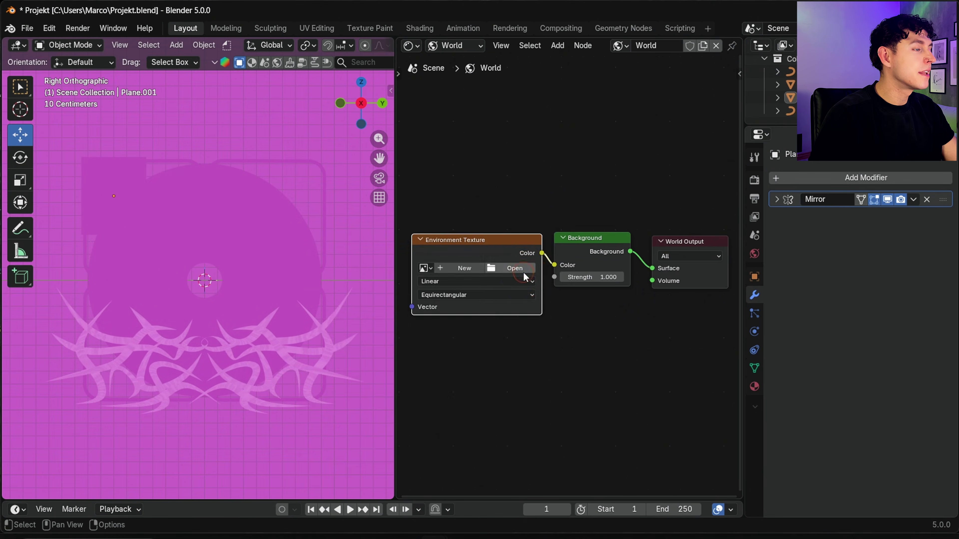
# Feed the Environment Texture's Vector input from a Mapping node driven by the Generated output of a Texture Coordinate node
pyautogui.moveTo(520, 302); pyautogui.dragTo(485, 305)
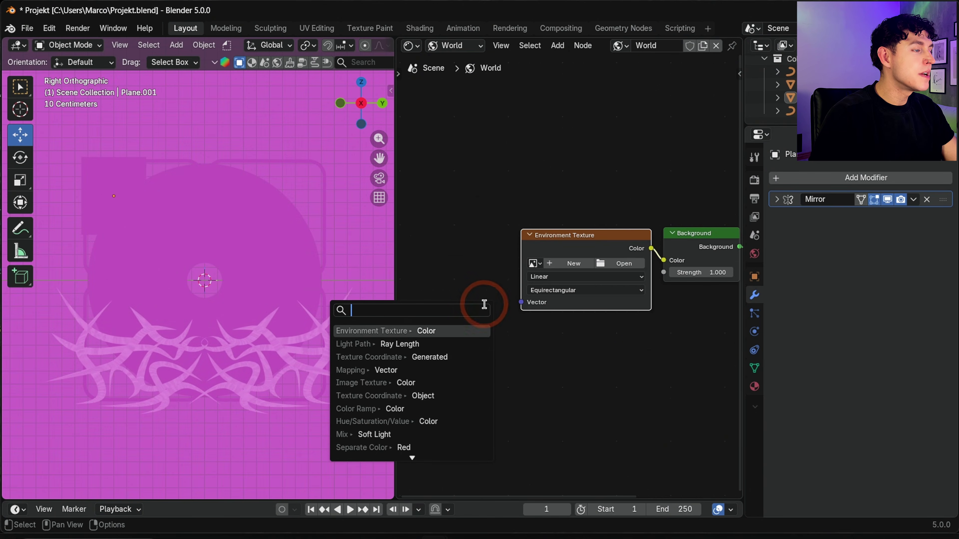
pyautogui.write('mapp')
pyautogui.press('Return')
pyautogui.click(559, 249)
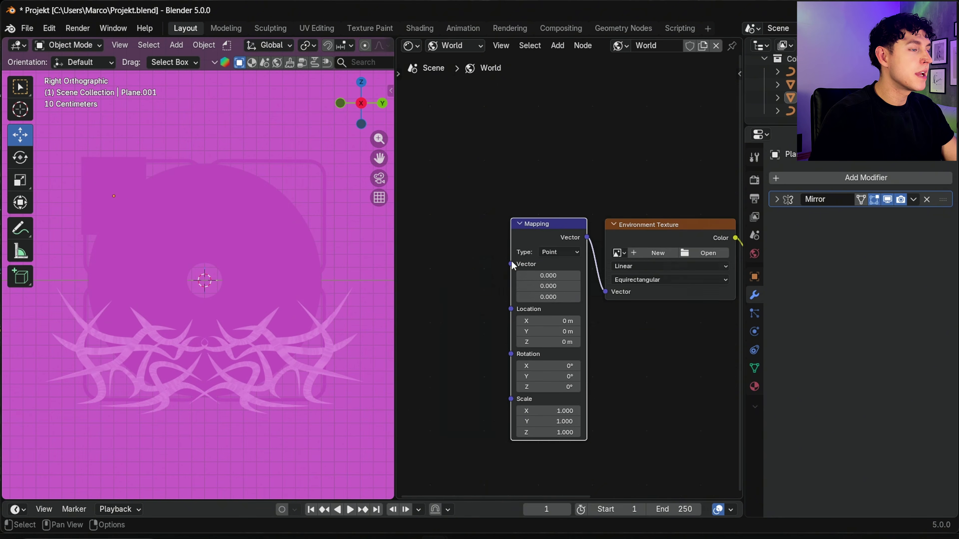
pyautogui.moveTo(511, 264); pyautogui.dragTo(478, 263)
pyautogui.write('texture coo')
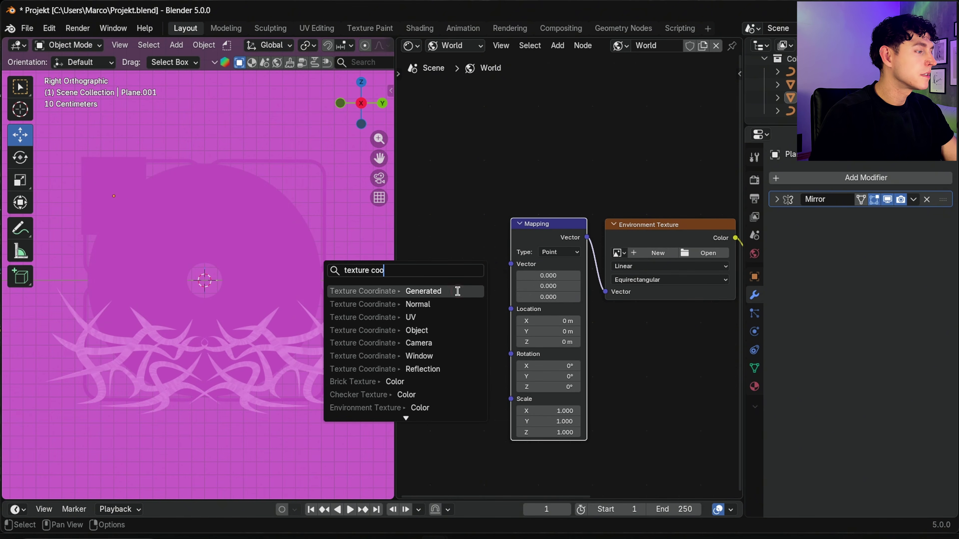
pyautogui.press('Return')
pyautogui.click(461, 267)
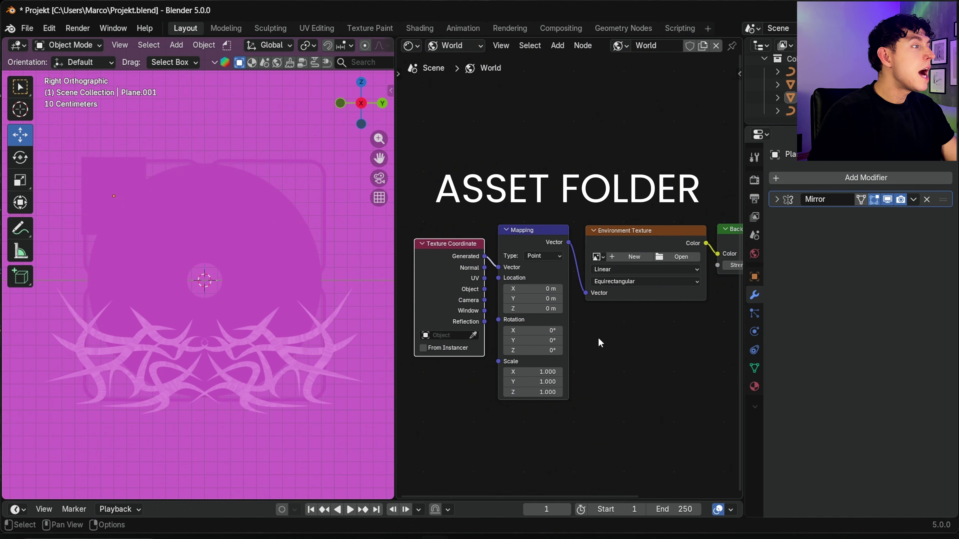
# Load studio.exr into the Environment Texture and set the Mapping rotation to -20.6° on Y and 270° on Z
pyautogui.click(680, 256)
pyautogui.click(551, 350)
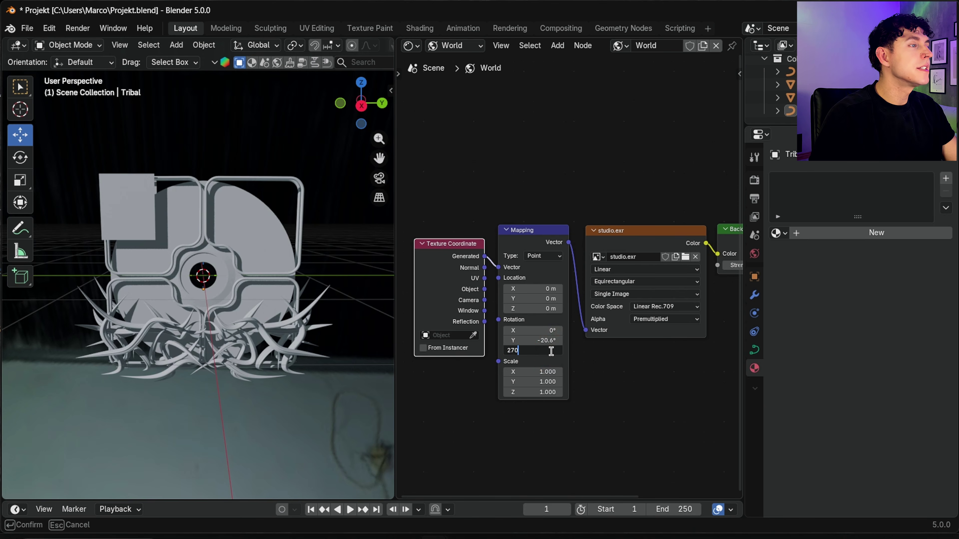
pyautogui.press('Return')
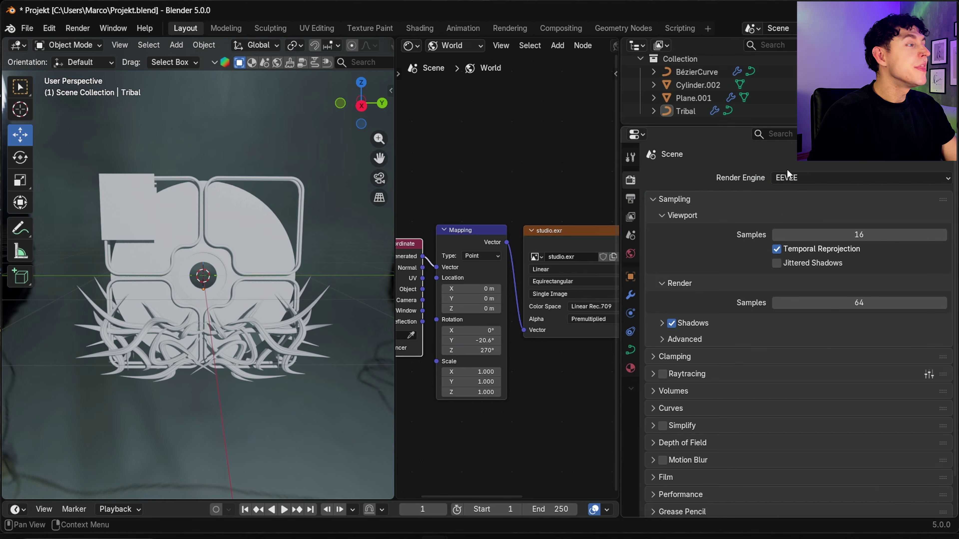
# Switch the render engine to Cycles with denoised viewport sampling limited to 50 max samples
pyautogui.click(784, 178)
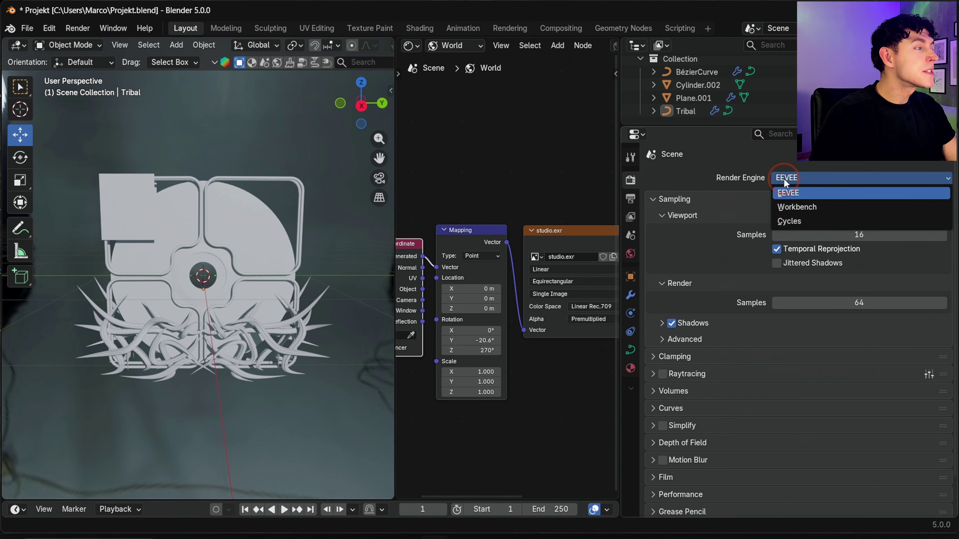
pyautogui.click(799, 221)
pyautogui.click(822, 282)
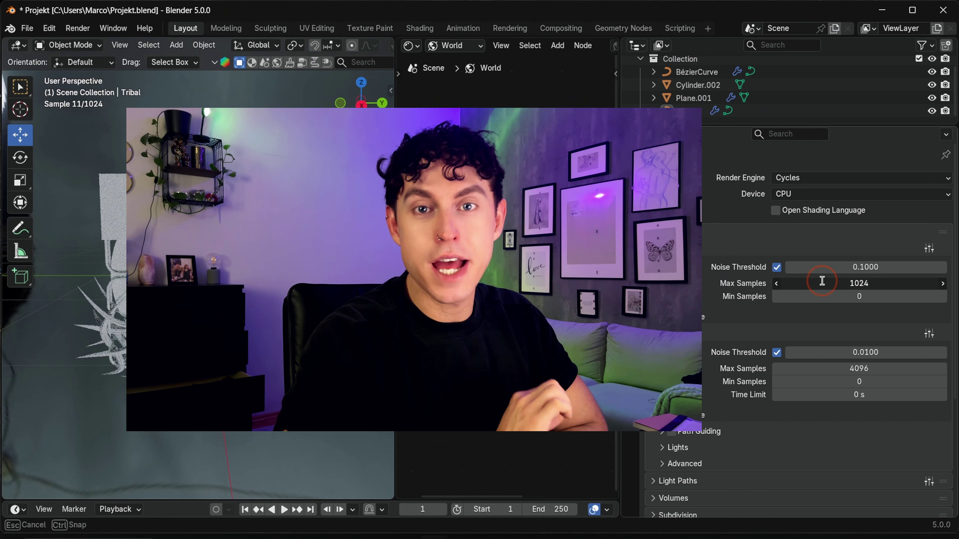
pyautogui.click(822, 281)
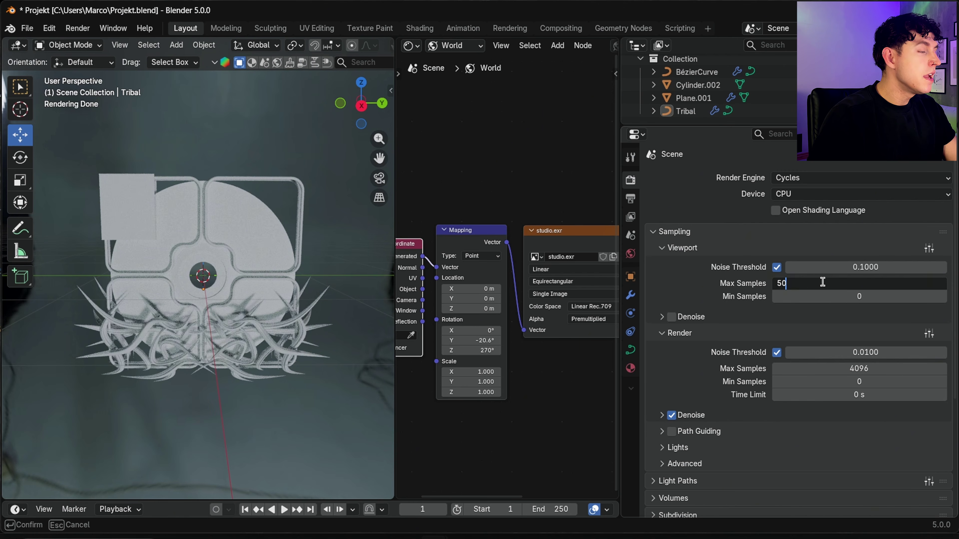
pyautogui.press('Return')
pyautogui.click(671, 316)
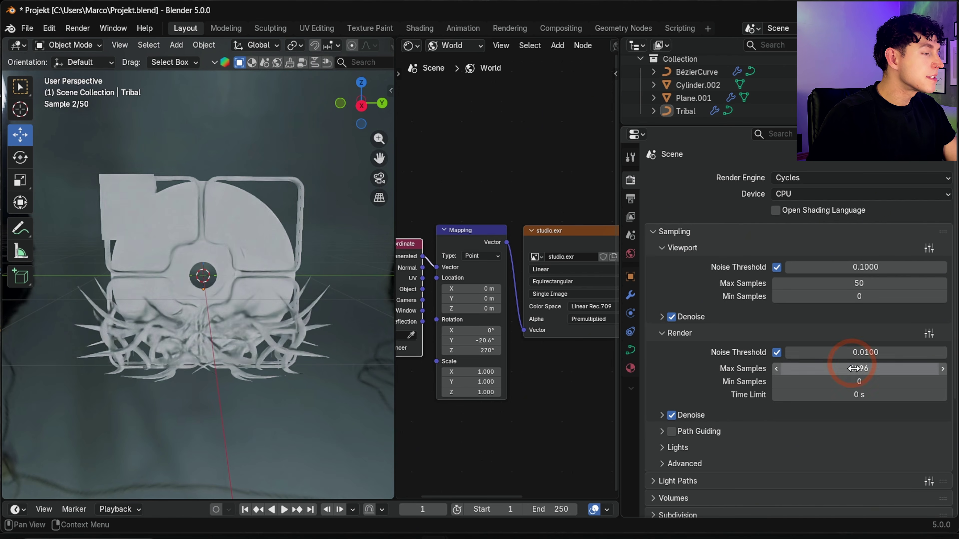
# Set the final render's max samples to 100 and enable Path Guiding
pyautogui.moveTo(854, 369); pyautogui.dragTo(854, 369)
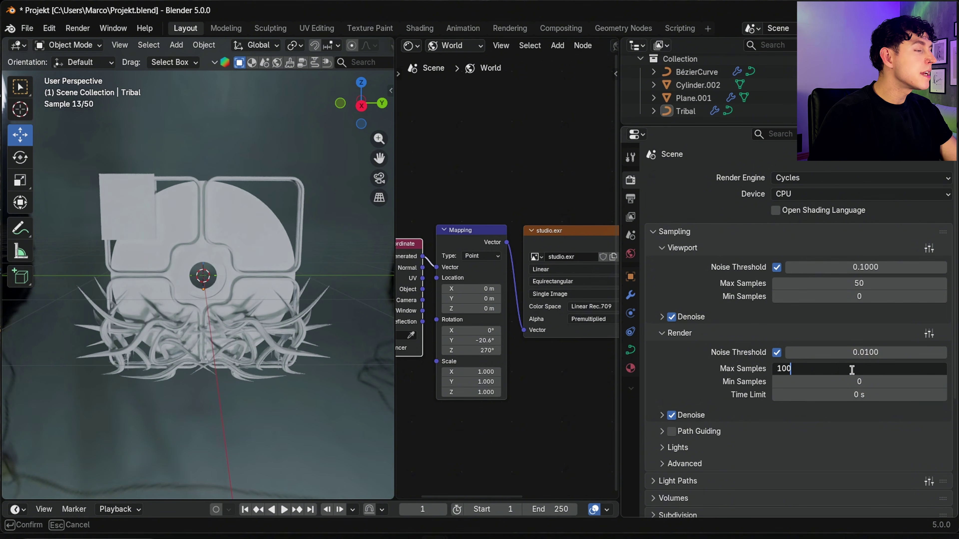
pyautogui.write('100')
pyautogui.press('Return')
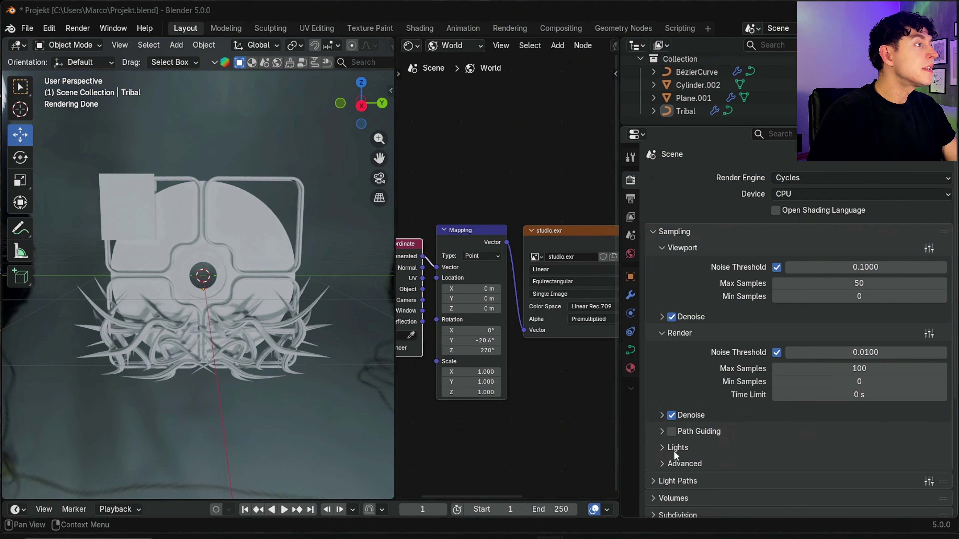
pyautogui.click(672, 431)
# Enable Fast GI Approximation in the Light Paths render settings
pyautogui.scroll(-3, 717, 408)
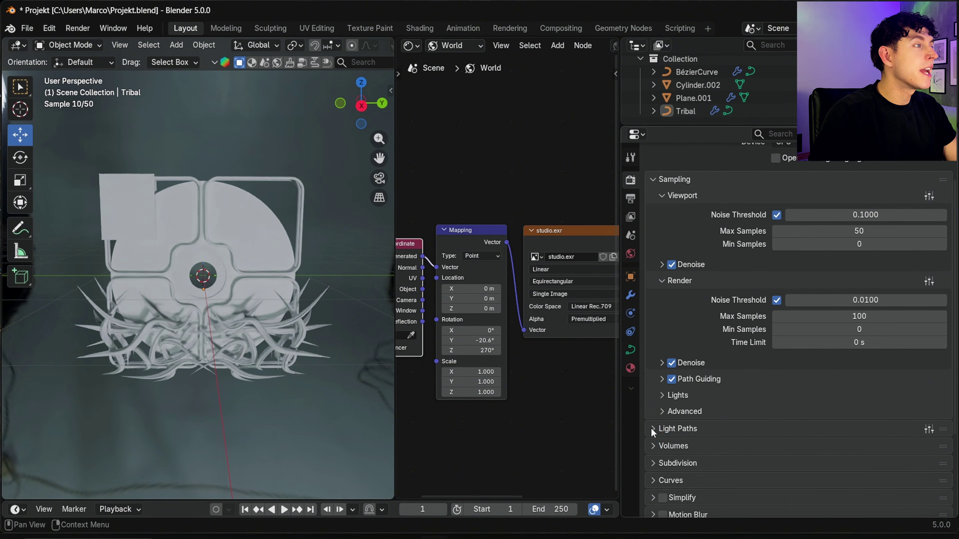
pyautogui.click(652, 429)
pyautogui.scroll(-10, 701, 406)
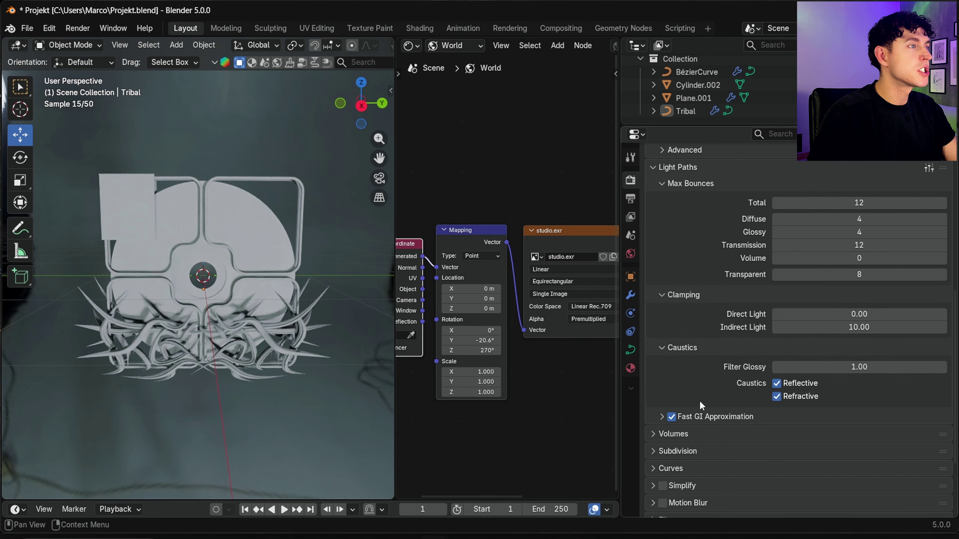
# Set the color management view transform to Filmic with the Medium High Contrast look
pyautogui.scroll(-10, 701, 405)
pyautogui.click(792, 400)
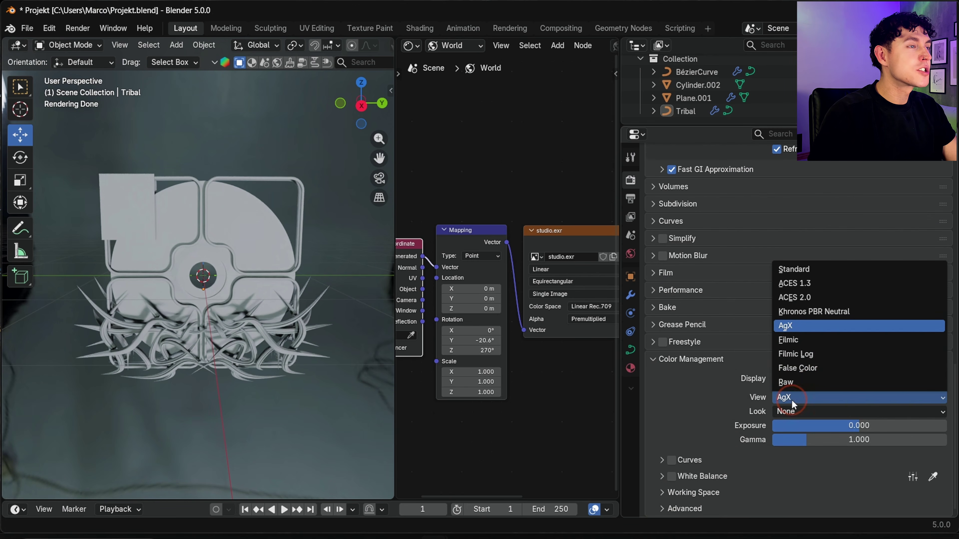
pyautogui.click(794, 339)
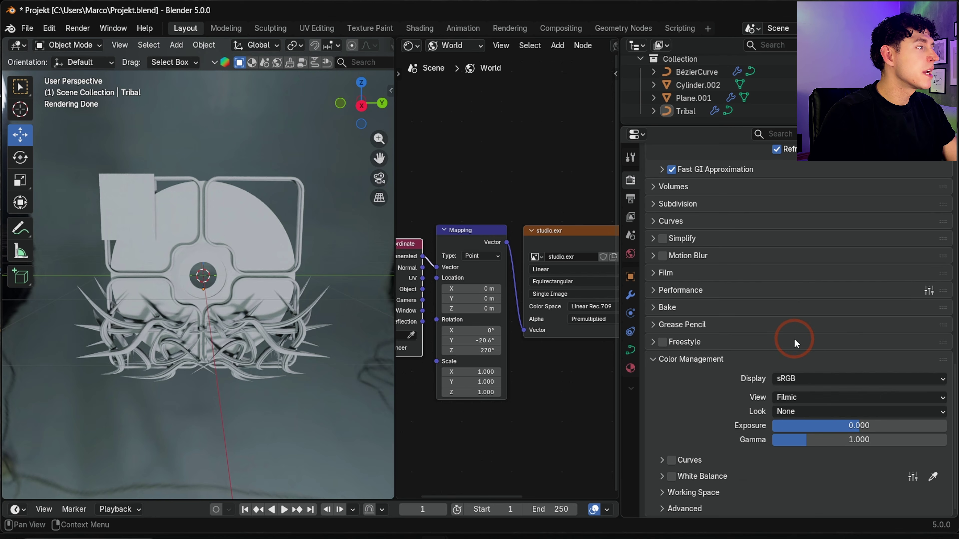
pyautogui.click(796, 409)
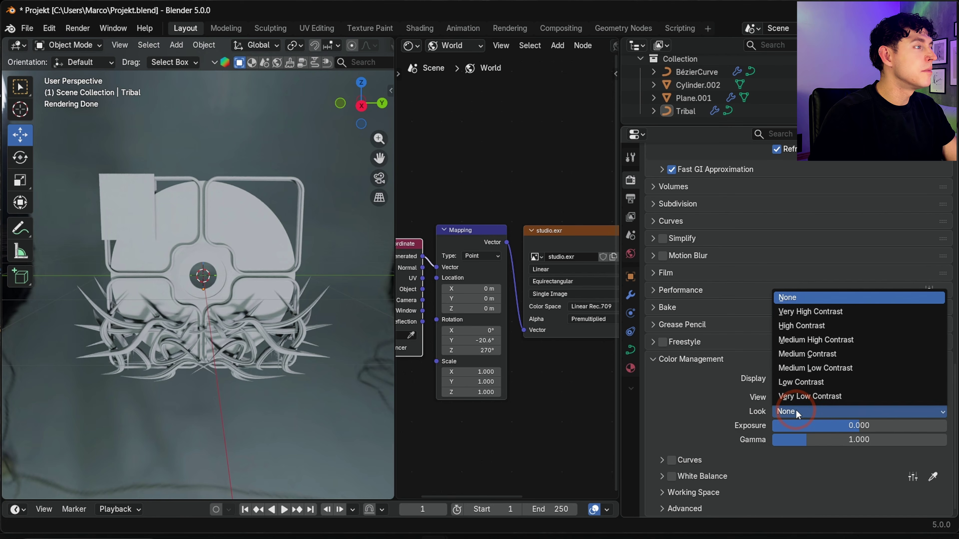
pyautogui.click(819, 342)
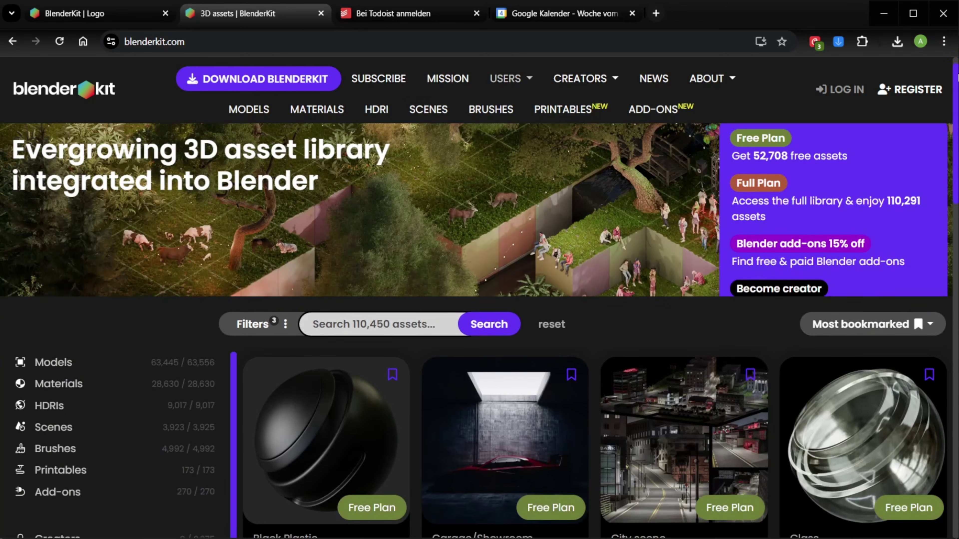
# Browse the BlenderKit website's assets and the add-on's model, material and HDR categories in Blender
pyautogui.scroll(-4, 479, 378)
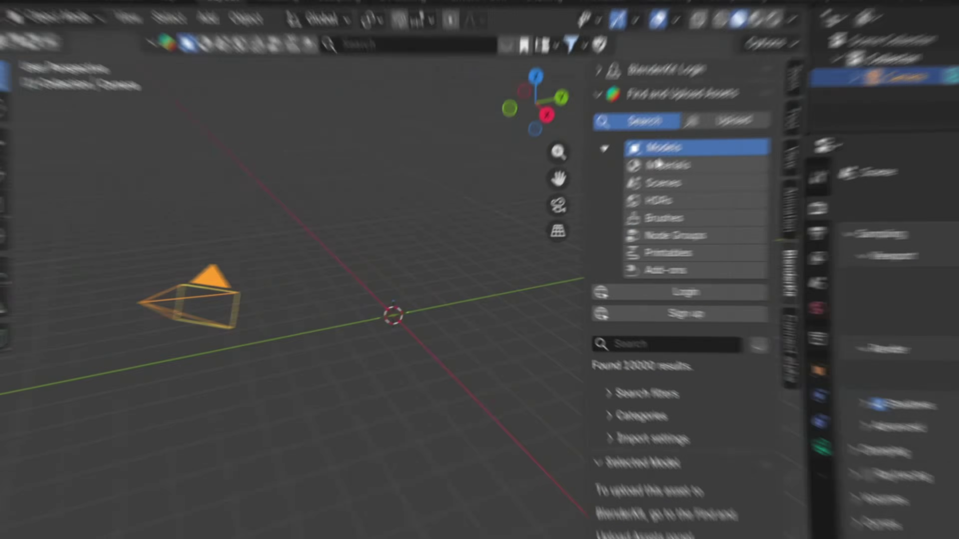
pyautogui.click(665, 170)
pyautogui.click(662, 155)
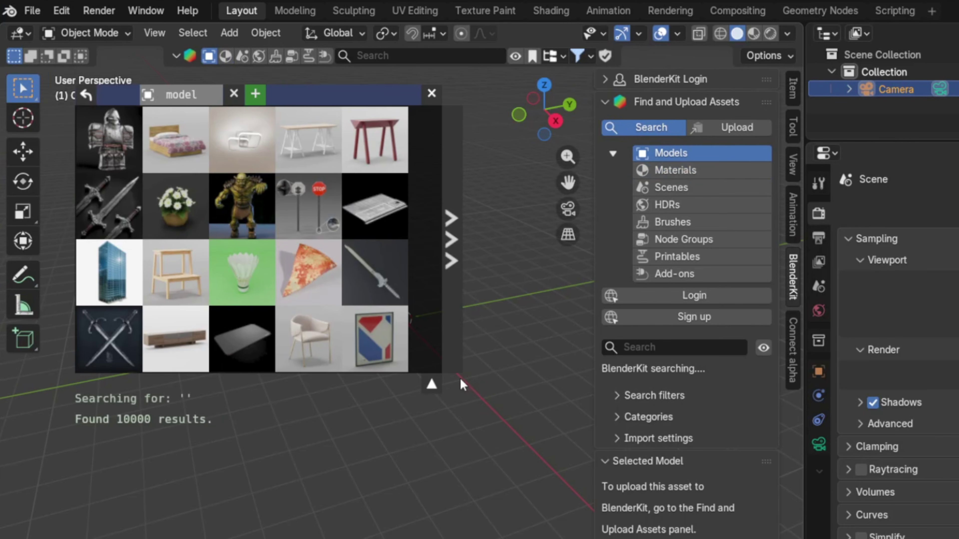
pyautogui.click(672, 171)
pyautogui.click(690, 205)
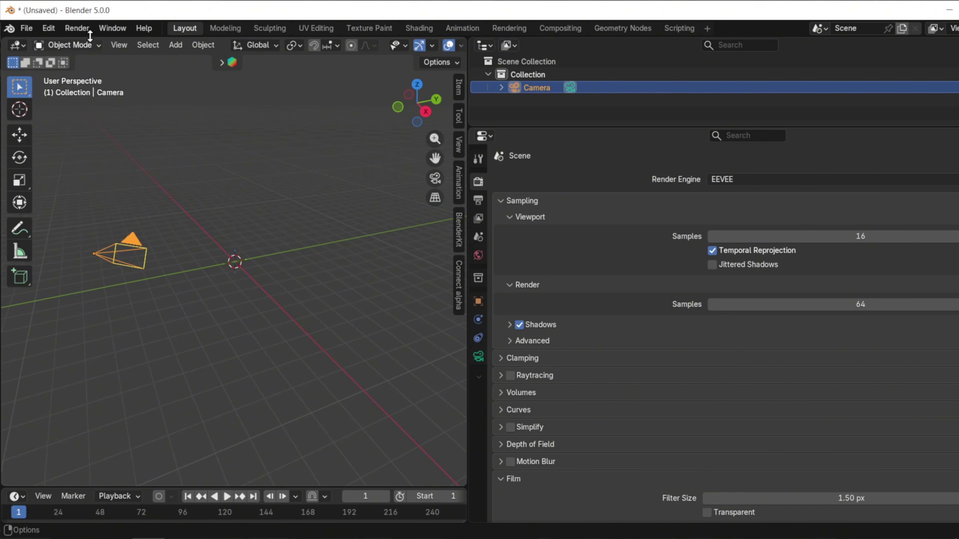
# Open the Blender preferences and bring up the BlenderKit asset panel in the 3D viewport
pyautogui.click(47, 28)
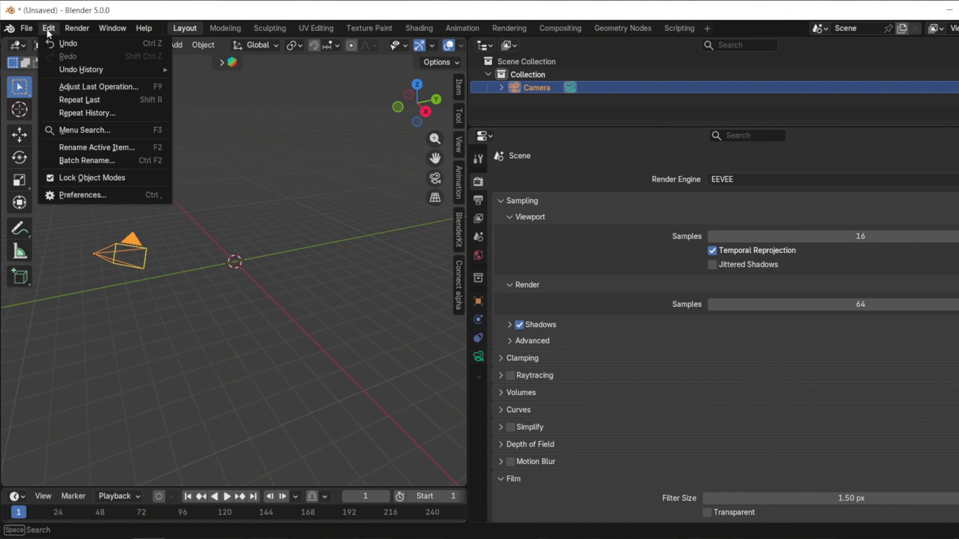
pyautogui.click(104, 199)
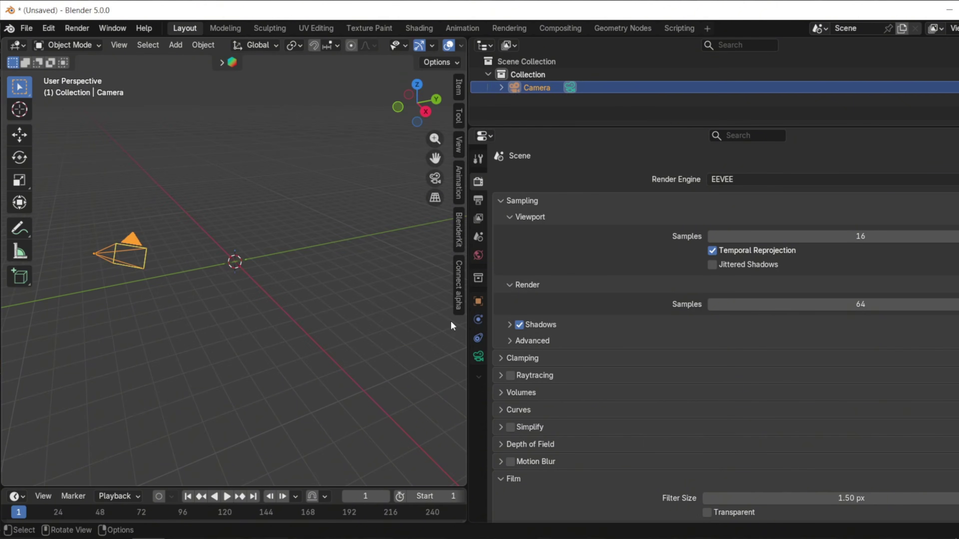
pyautogui.click(459, 237)
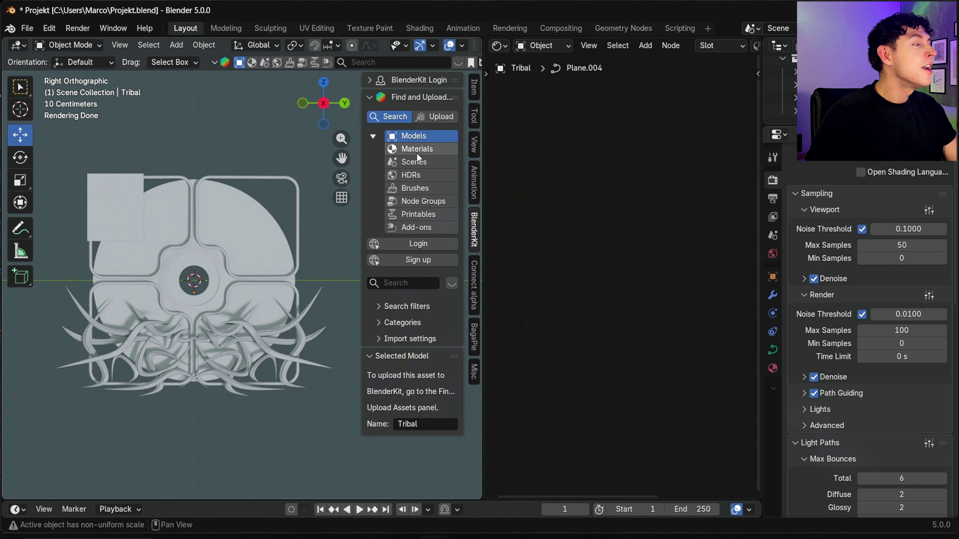
# Search the BlenderKit materials for "chrome" and apply the Chrome material to the Tribal curve object
pyautogui.click(417, 151)
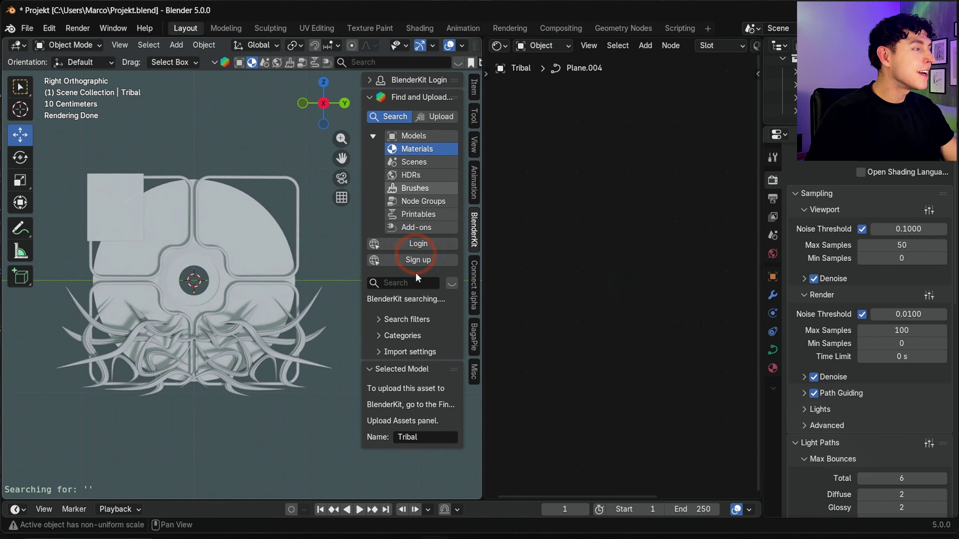
pyautogui.click(405, 281)
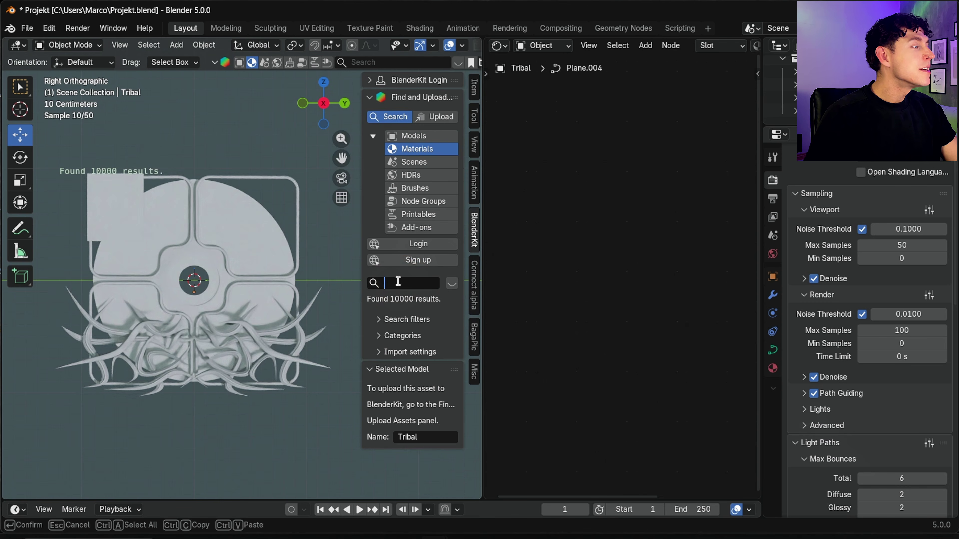
pyautogui.write('chrome')
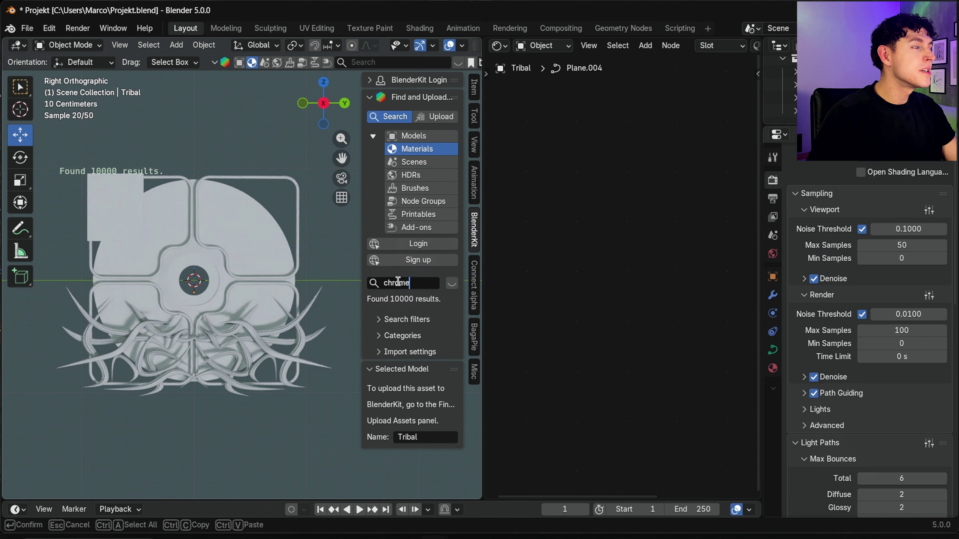
pyautogui.press('Return')
pyautogui.moveTo(84, 133)
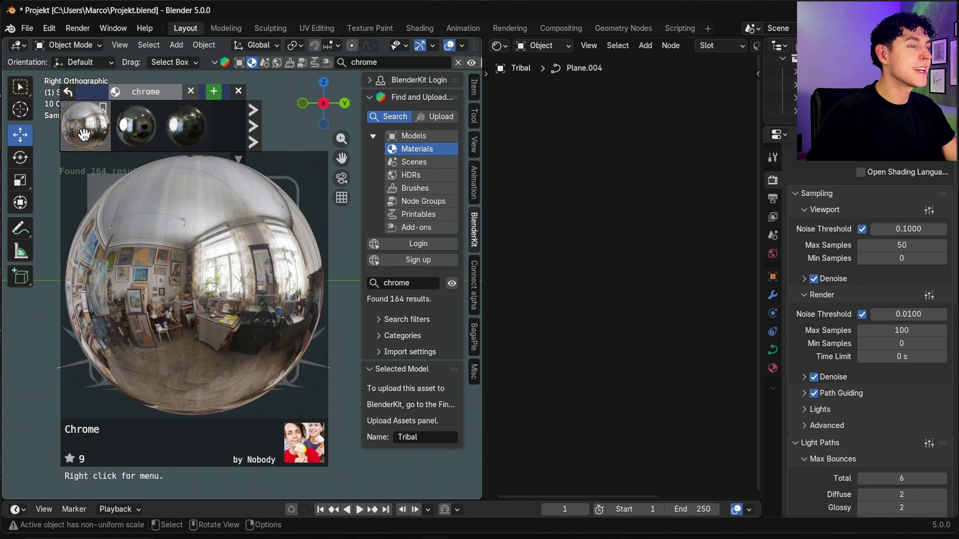
pyautogui.moveTo(84, 133); pyautogui.dragTo(318, 378)
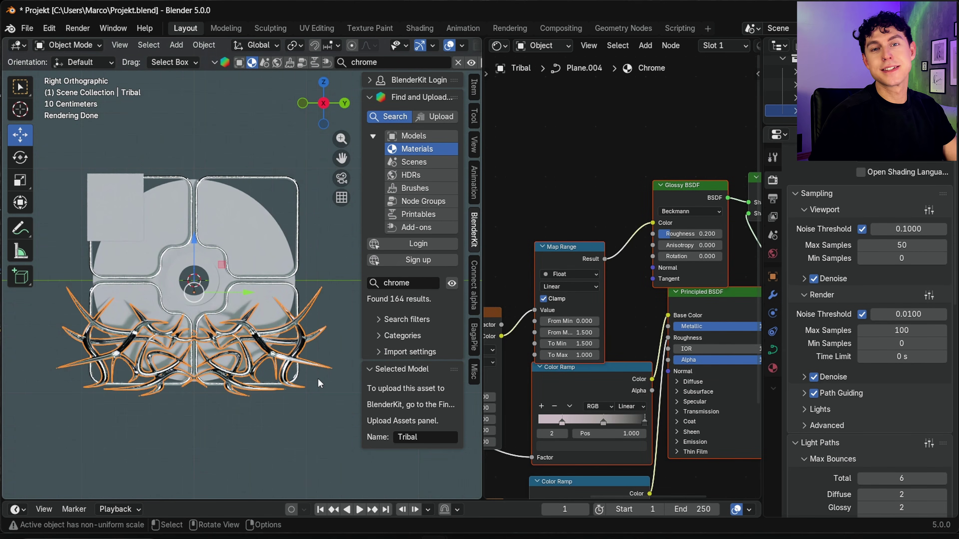
# Select the CD disc with its PLASTIC material slot and search the BlenderKit materials for "Plastik Transparent"
pyautogui.click(110, 326)
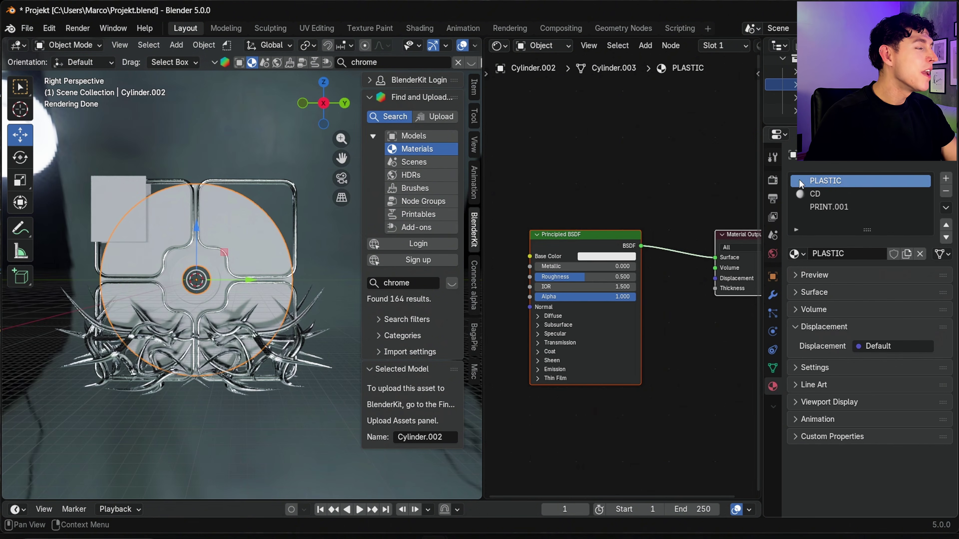
pyautogui.click(388, 281)
pyautogui.write('Plastik Transparent')
pyautogui.press('Return')
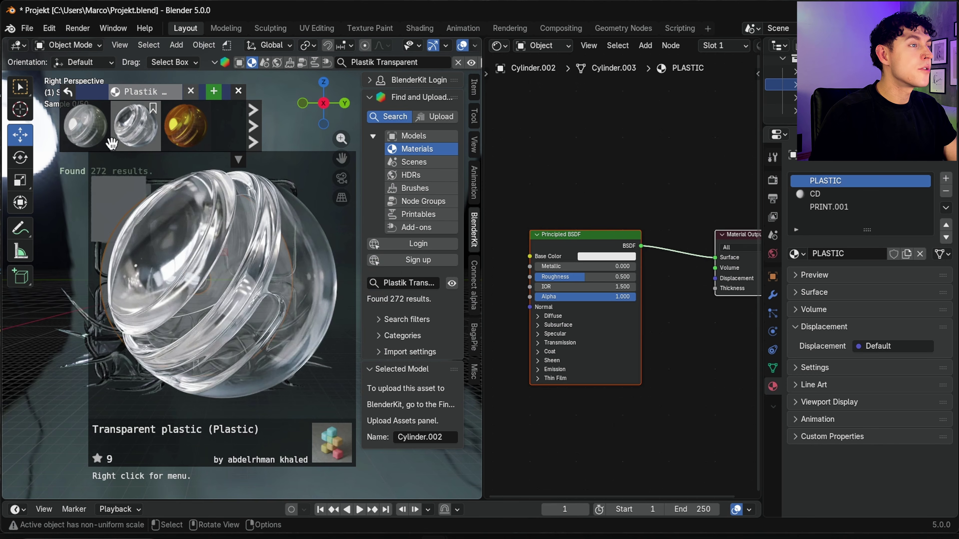
pyautogui.moveTo(90, 126)
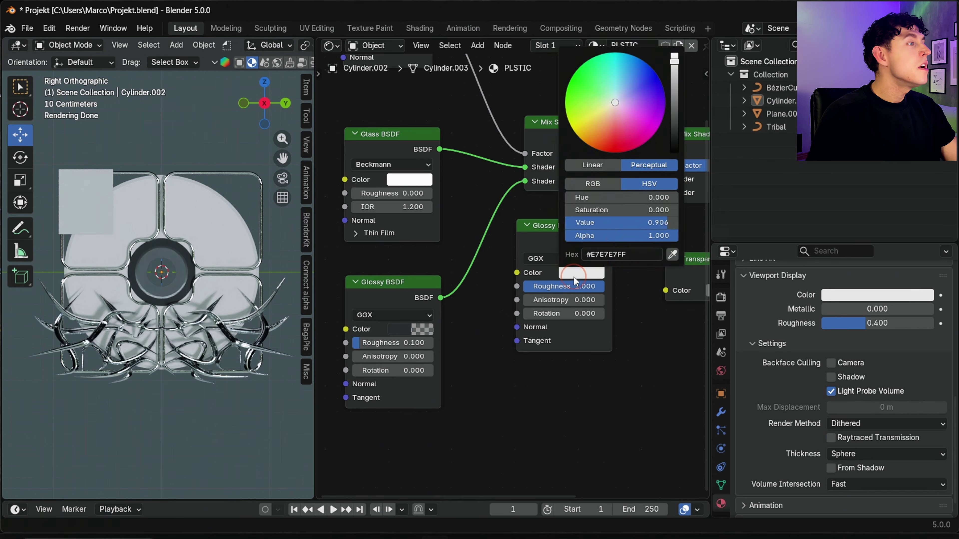
# Set the color of the Glossy BSDF feeding the second Mix Shader to hex #303235FF
pyautogui.click(632, 253)
pyautogui.hotkey('ctrl', 'v')
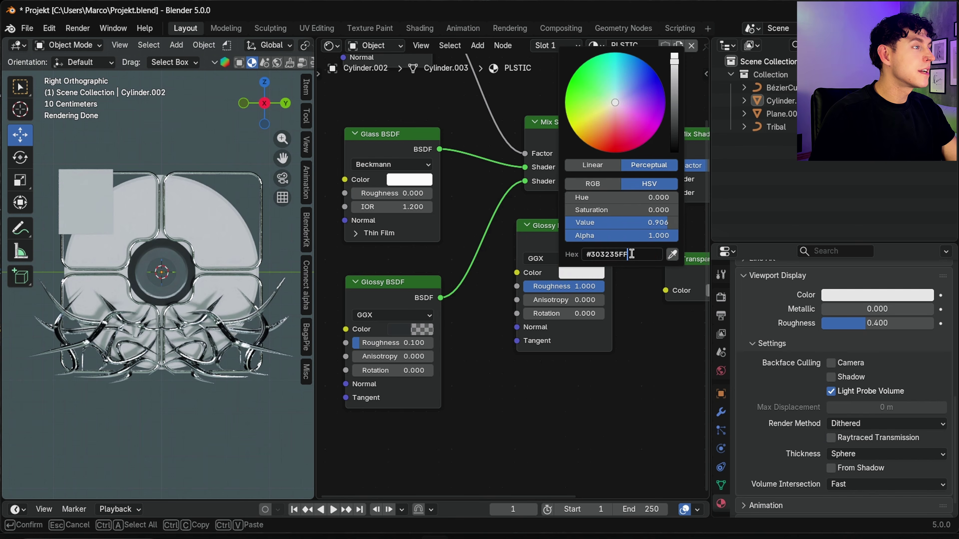
pyautogui.press('Return')
pyautogui.click(494, 374)
# Set the anisotropy of both Glossy BSDF nodes in the PLSTIC material to 0.6
pyautogui.moveTo(393, 356); pyautogui.dragTo(419, 356)
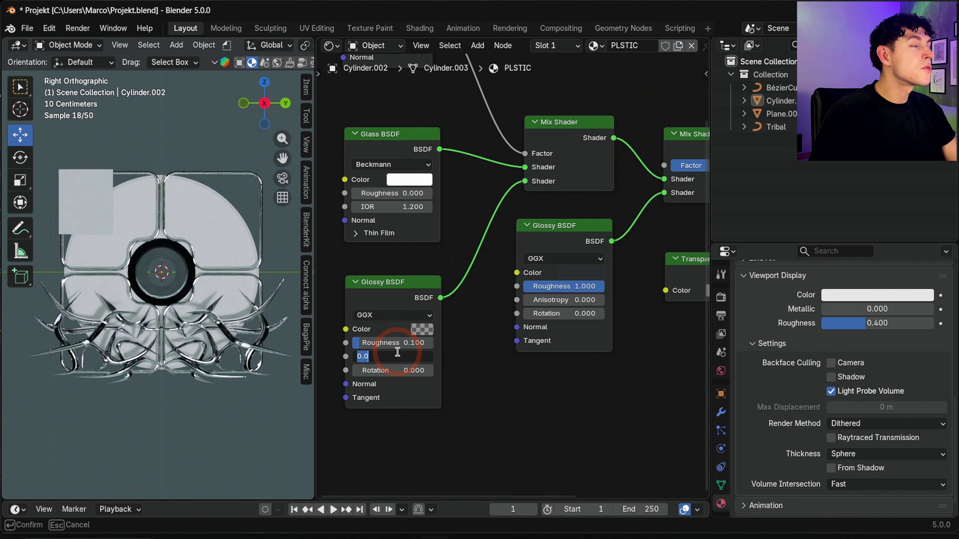
pyautogui.click(571, 300)
pyautogui.write('0.6')
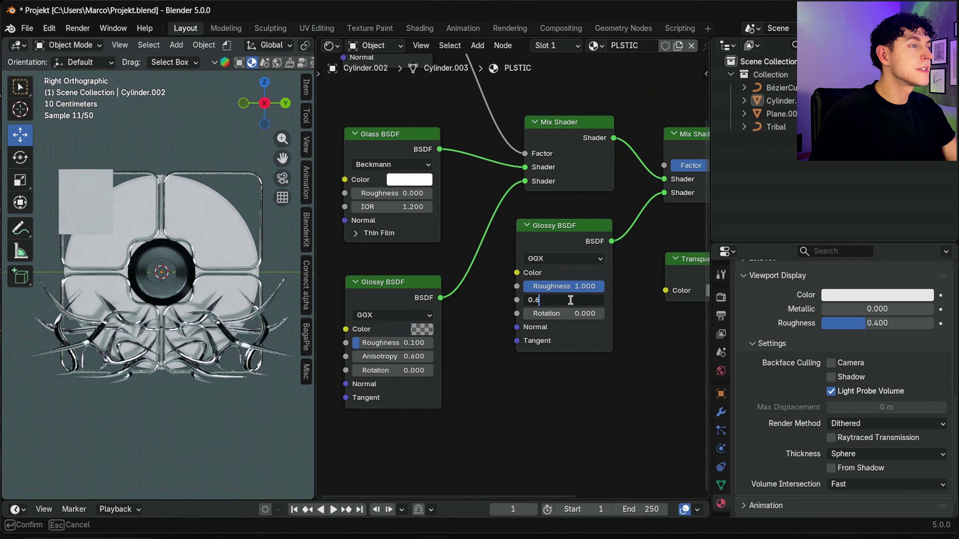
pyautogui.press('Return')
# Set the roughness of both Glossy BSDF nodes and the Glass BSDF to 0.3
pyautogui.moveTo(392, 343); pyautogui.dragTo(405, 342)
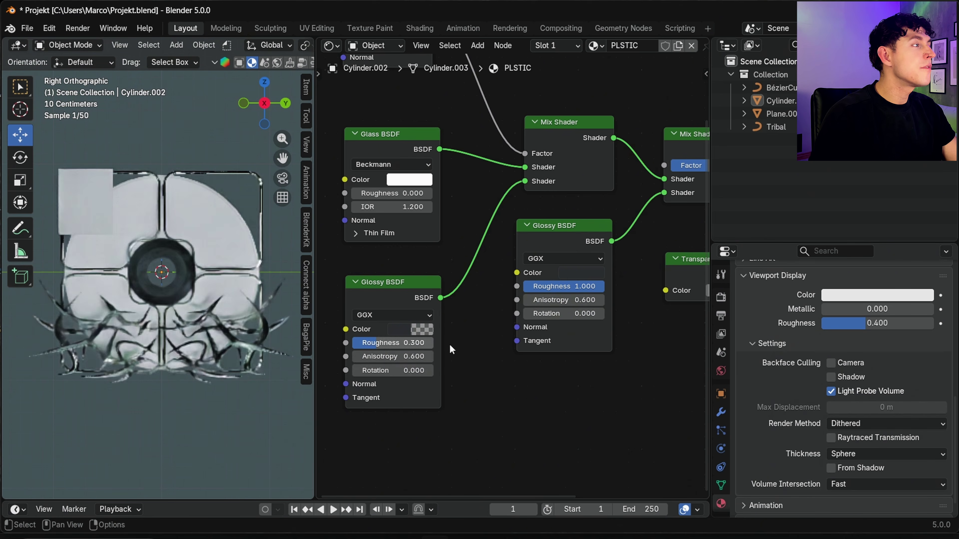
pyautogui.click(572, 288)
pyautogui.write('0.3')
pyautogui.press('Return')
pyautogui.click(403, 193)
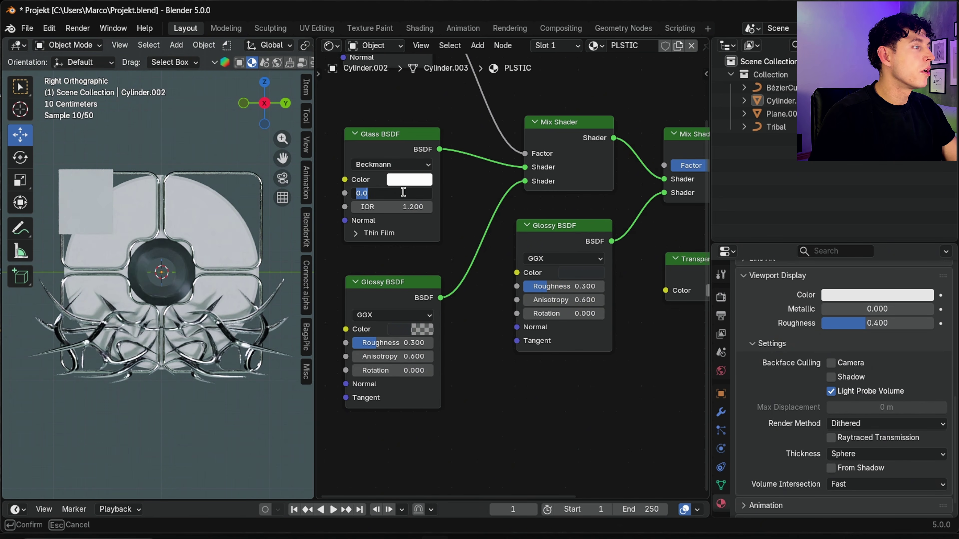
pyautogui.write('0.3')
pyautogui.press('Return')
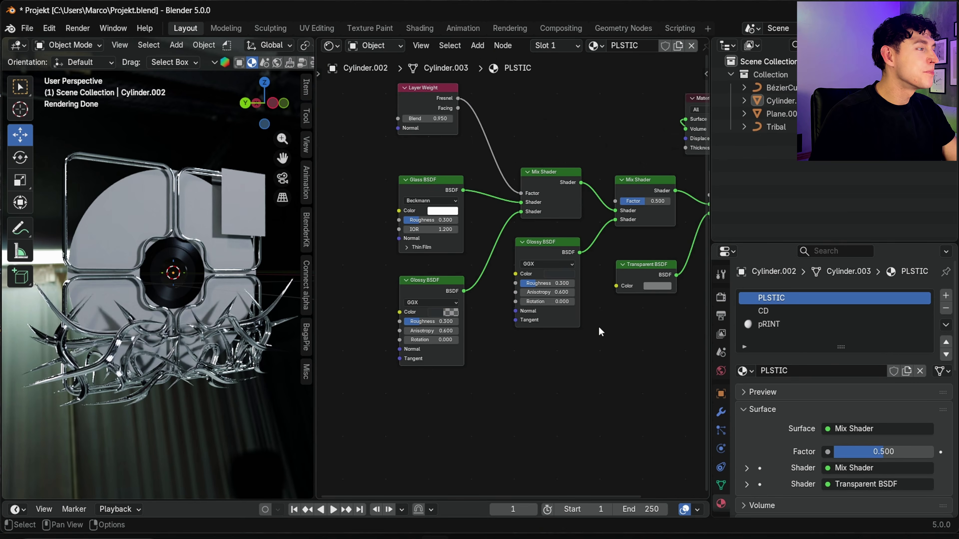
# Replace the Principled BSDF in the disc's CD material with two chained Mix Shaders connected to the Material Output
pyautogui.click(773, 311)
pyautogui.moveTo(580, 315); pyautogui.dragTo(413, 383, button='middle')
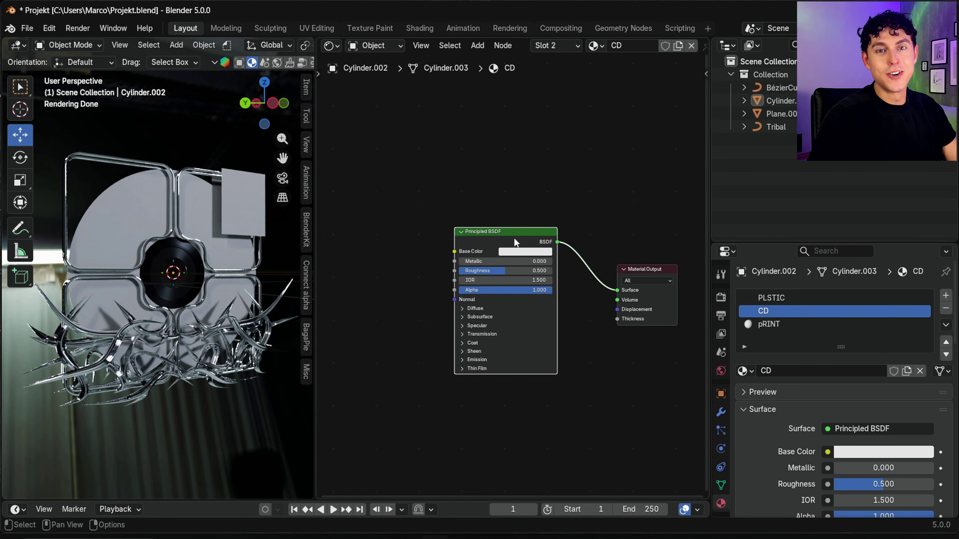
pyautogui.press('x')
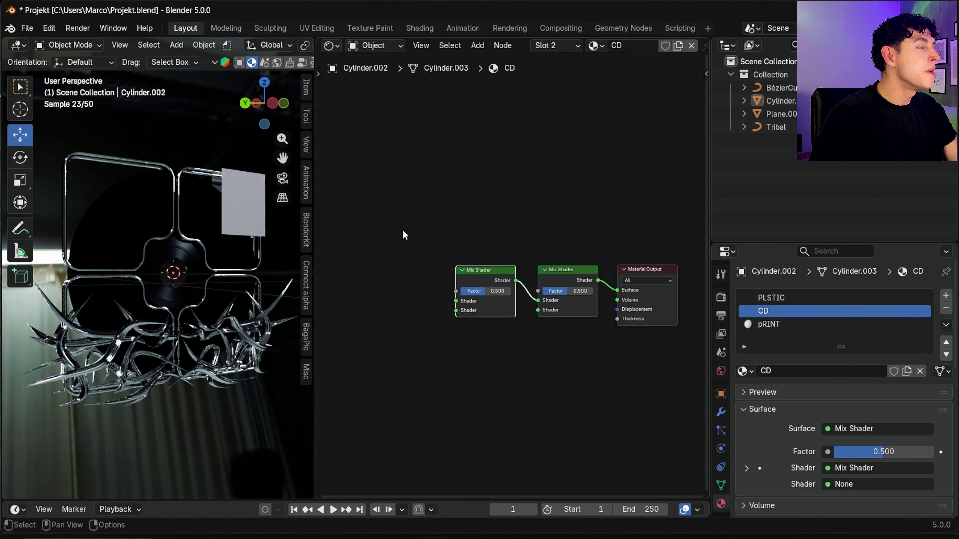
# Add a Glossy BSDF feeding the first Mix Shader and set its anisotropy to 0.6
pyautogui.click(403, 230)
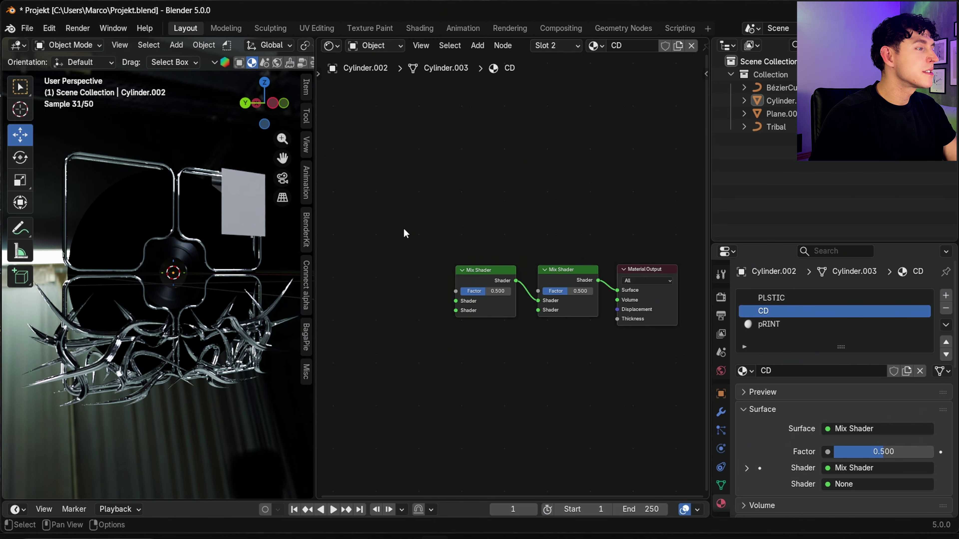
pyautogui.hotkey('shift', 'a')
pyautogui.write('glossy')
pyautogui.press('Return')
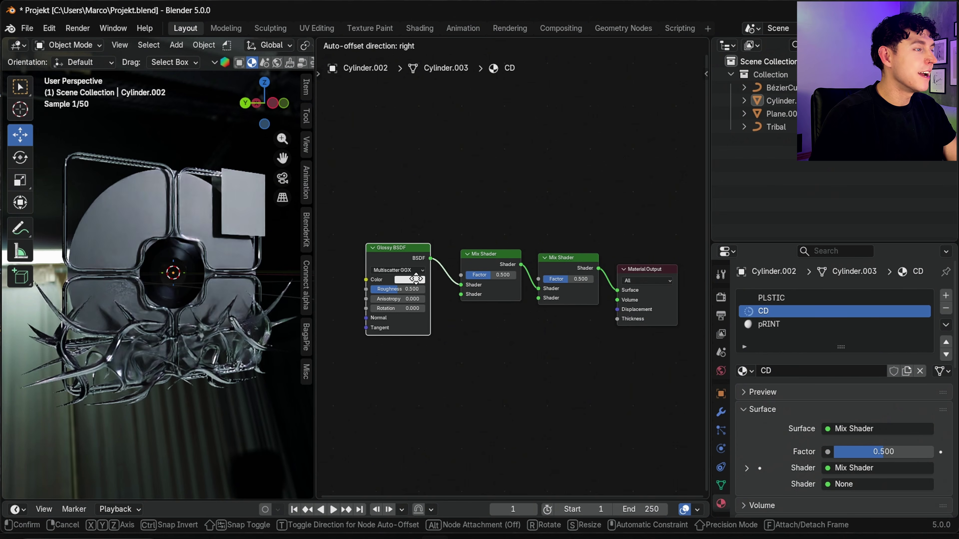
pyautogui.click(416, 279)
pyautogui.scroll(2, 416, 278)
pyautogui.doubleClick(423, 266)
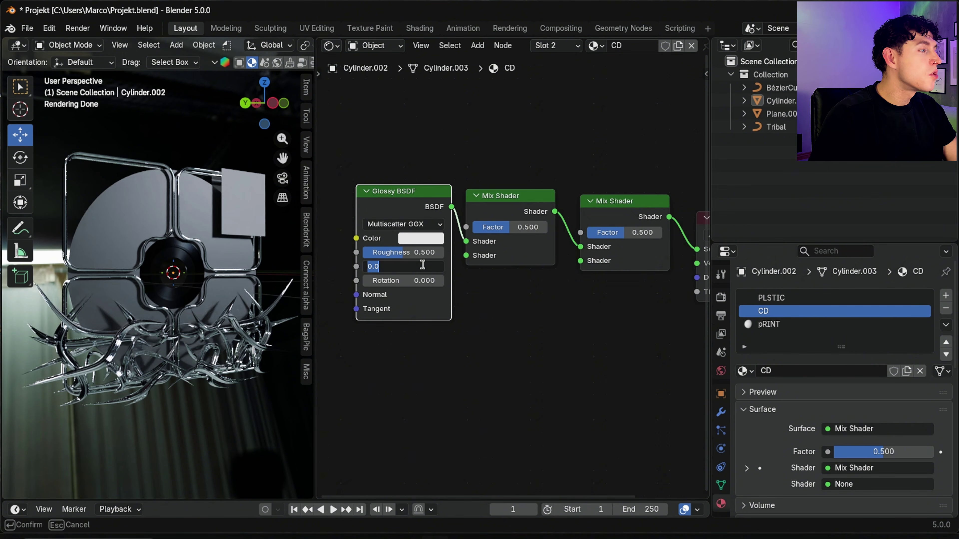
pyautogui.write('0.6')
pyautogui.press('Return')
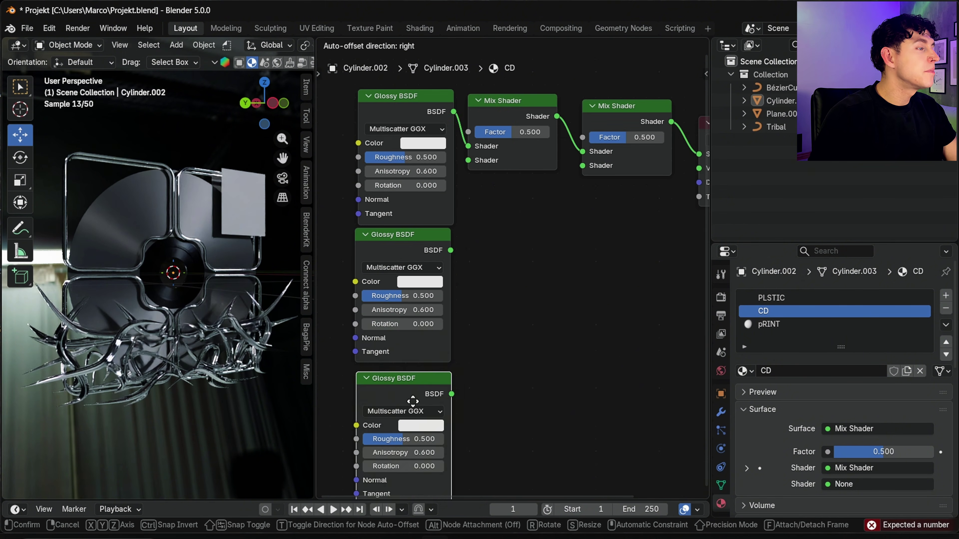
# Place the third Glossy BSDF copy below the others and color the three Glossy nodes red, green and blue
pyautogui.click(408, 400)
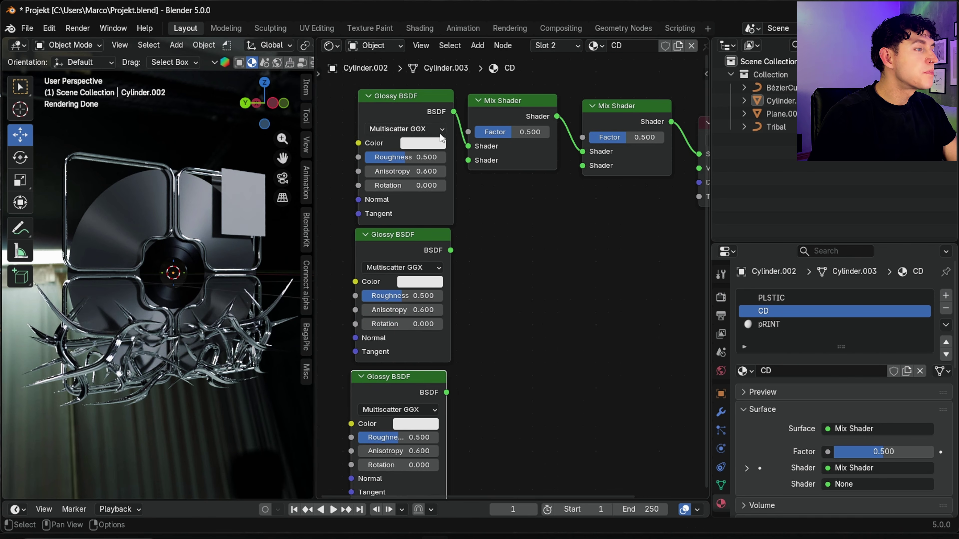
pyautogui.click(436, 142)
pyautogui.click(458, 256)
pyautogui.click(427, 282)
pyautogui.click(414, 87)
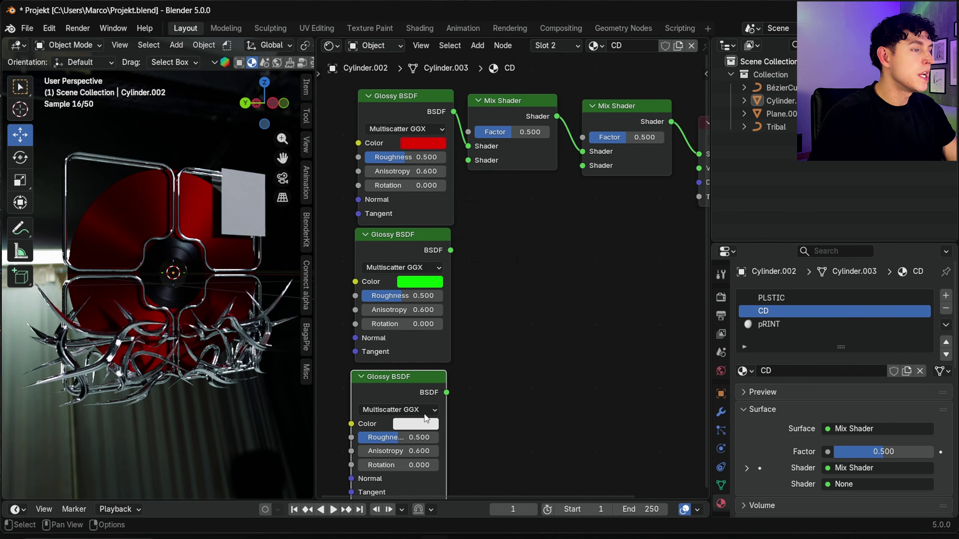
pyautogui.click(416, 423)
pyautogui.click(409, 260)
# Connect the blue Glossy BSDF to the second Mix Shader's free shader input and set that mix factor to 0.3
pyautogui.moveTo(446, 393); pyautogui.dragTo(582, 165)
pyautogui.click(642, 137)
pyautogui.write('0.')
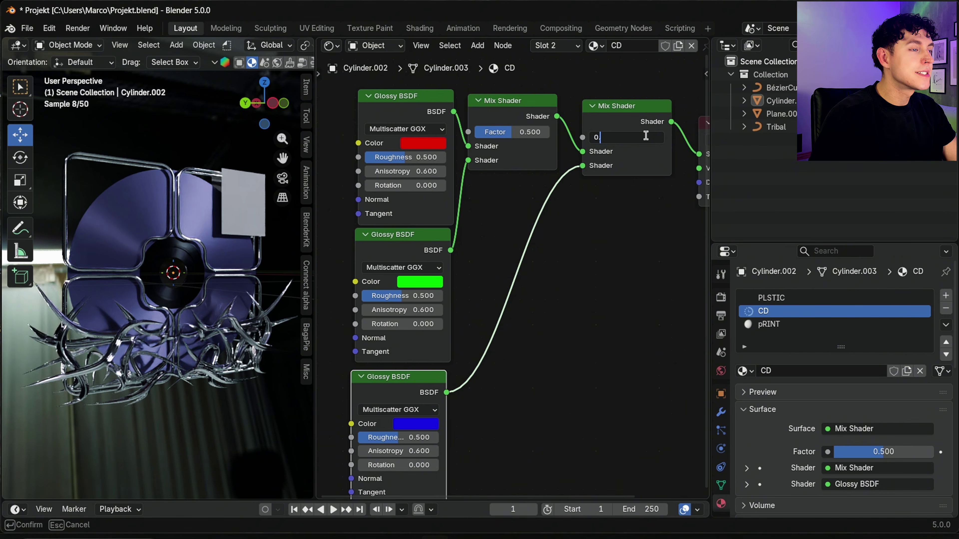
pyautogui.write('3')
pyautogui.press('Return')
# Add a Layer Weight node whose Fresnel output drives the first Mix Shader's factor, with Blend set to 0.95
pyautogui.scroll(-1, 422, 154)
pyautogui.hotkey('shift', 'a')
pyautogui.write('LAYER')
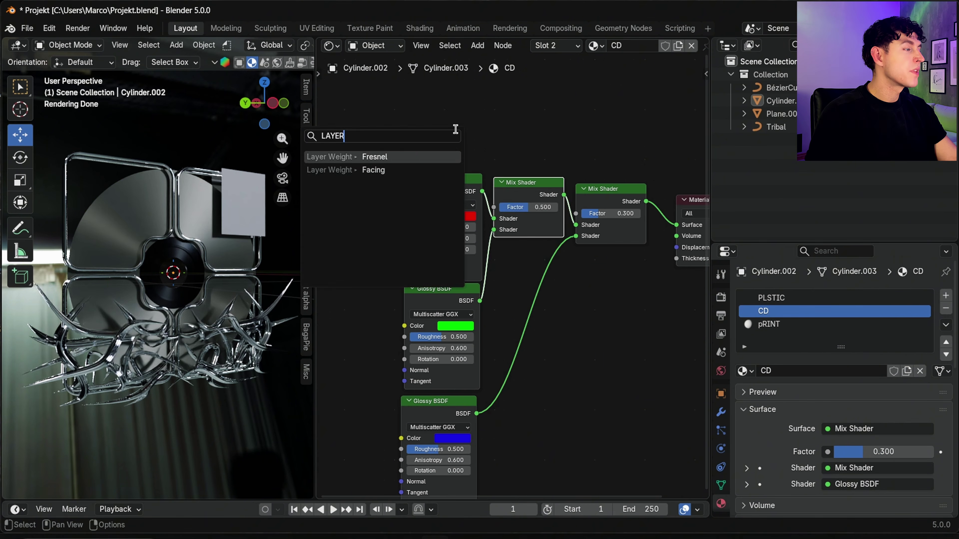
pyautogui.click(423, 154)
pyautogui.click(449, 141)
pyautogui.click(455, 144)
pyautogui.write('0')
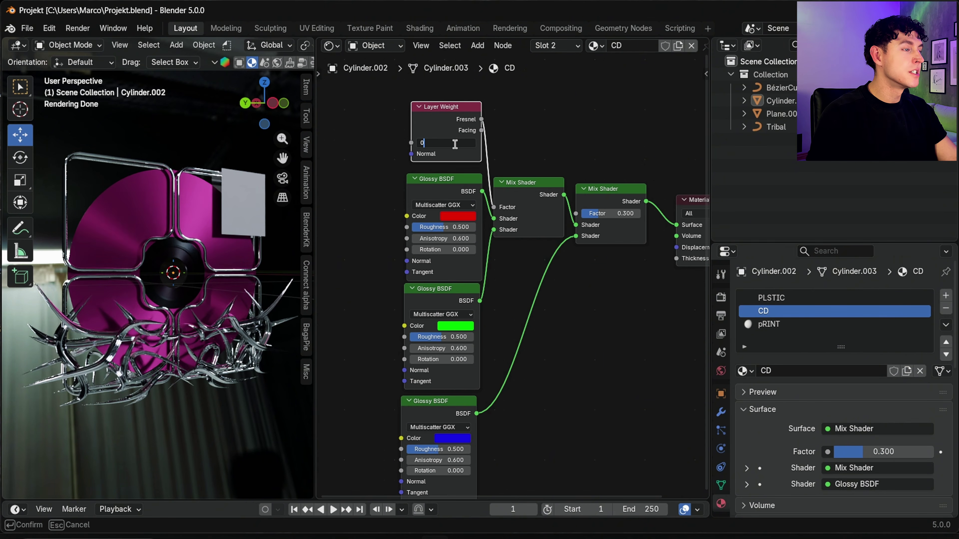
pyautogui.write('.95')
pyautogui.press('Return')
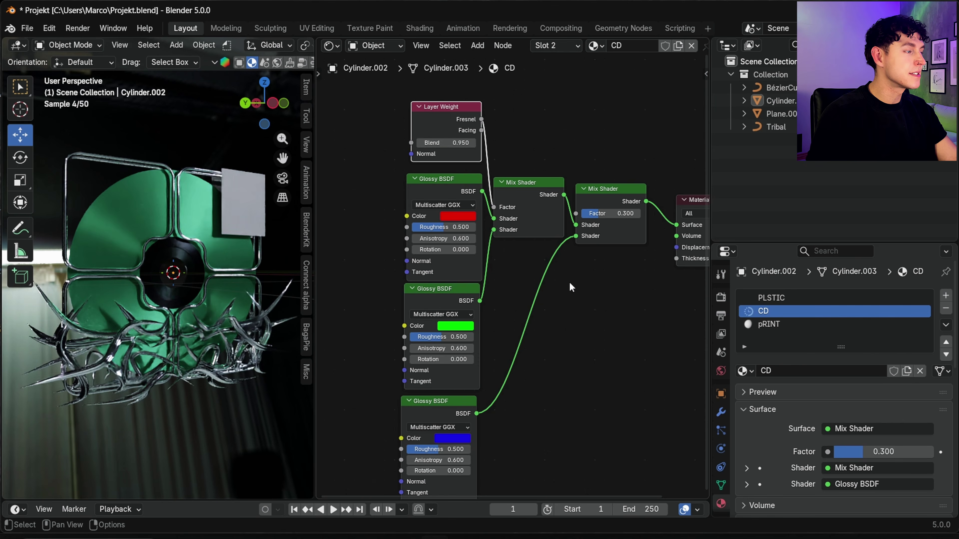
# Feed each Glossy BSDF's Normal from a Combine XYZ node with Z at 1 and move the green shader's Combine XYZ node up
pyautogui.scroll(-1, 404, 228)
pyautogui.moveTo(401, 226); pyautogui.dragTo(482, 214, button='middle')
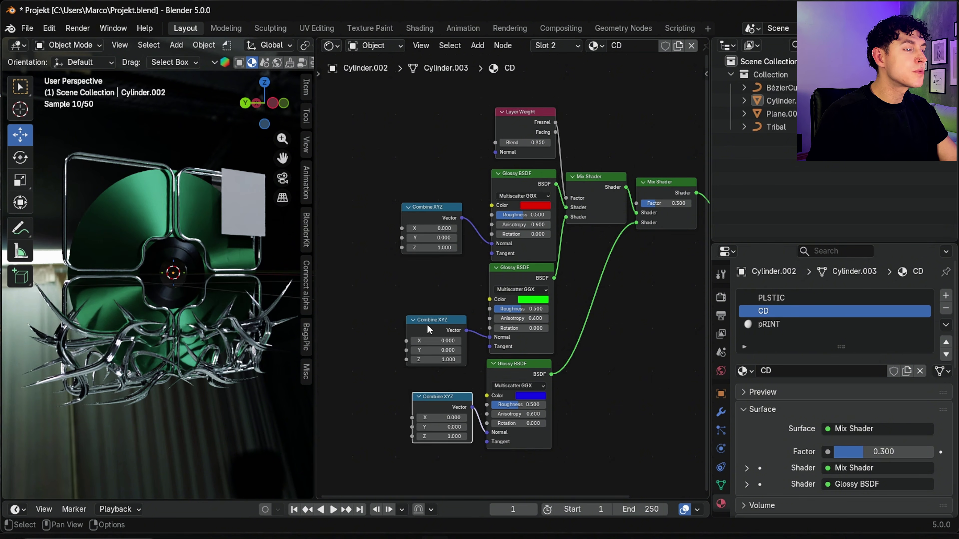
pyautogui.moveTo(427, 325); pyautogui.dragTo(438, 304)
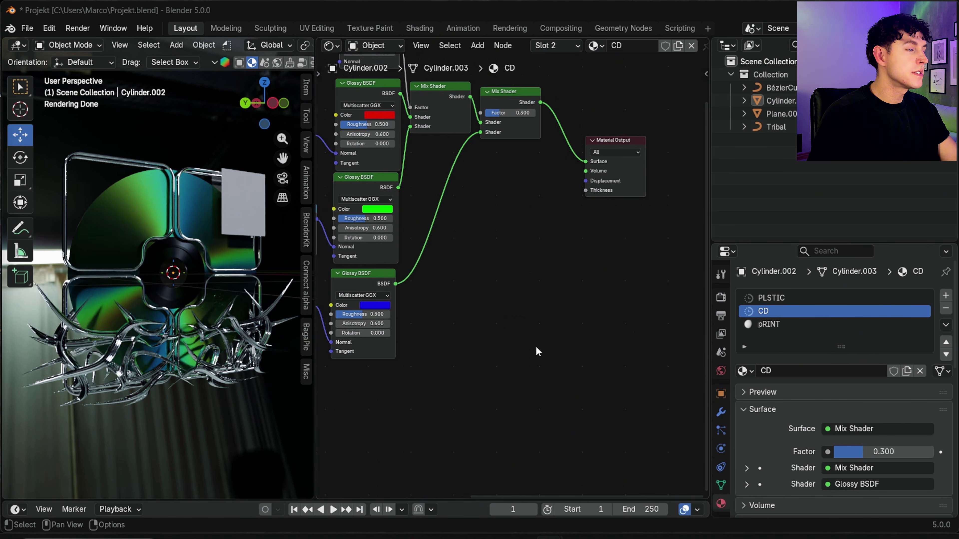
# Copy the PLSTIC material's shader nodes into the CD material and delete the Transparent BSDF from the copy
pyautogui.click(777, 299)
pyautogui.scroll(-3, 509, 241)
pyautogui.moveTo(386, 156); pyautogui.dragTo(633, 340)
pyautogui.click(748, 311)
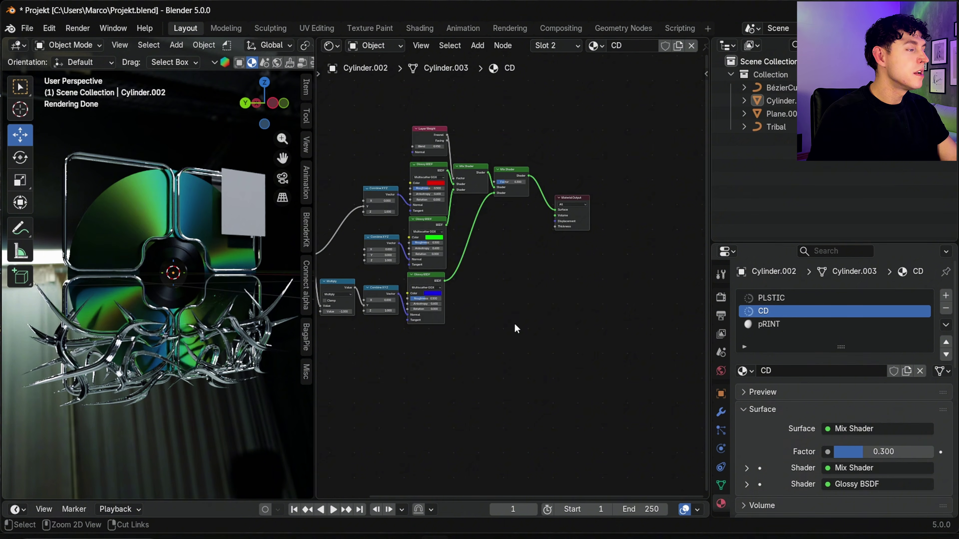
pyautogui.scroll(3, 524, 324)
pyautogui.press('x')
# Feed a Metallic BSDF into the copied group's last Mix Shader and merge both shader groups through an Add Shader into the material surface
pyautogui.moveTo(593, 277); pyautogui.dragTo(527, 344)
pyautogui.write('metallic')
pyautogui.press('Return')
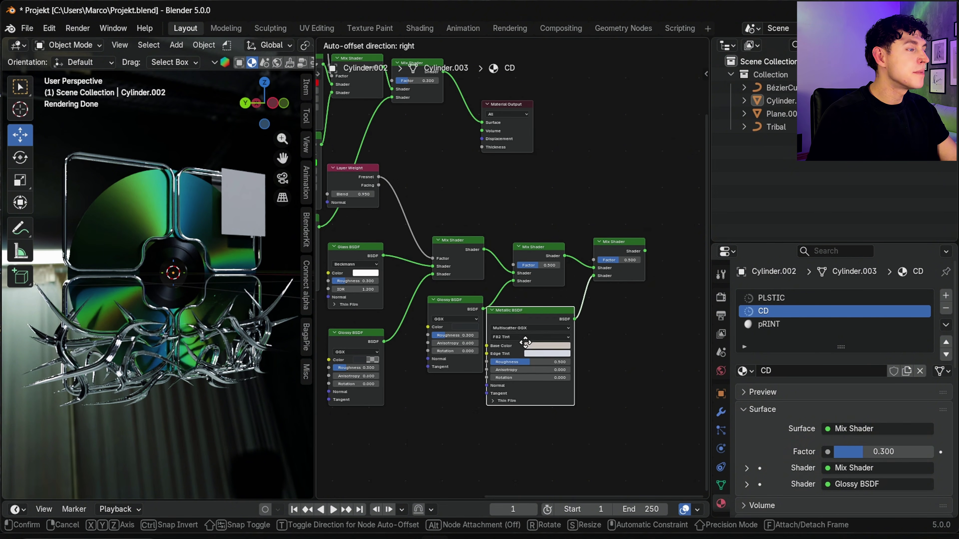
pyautogui.click(540, 337)
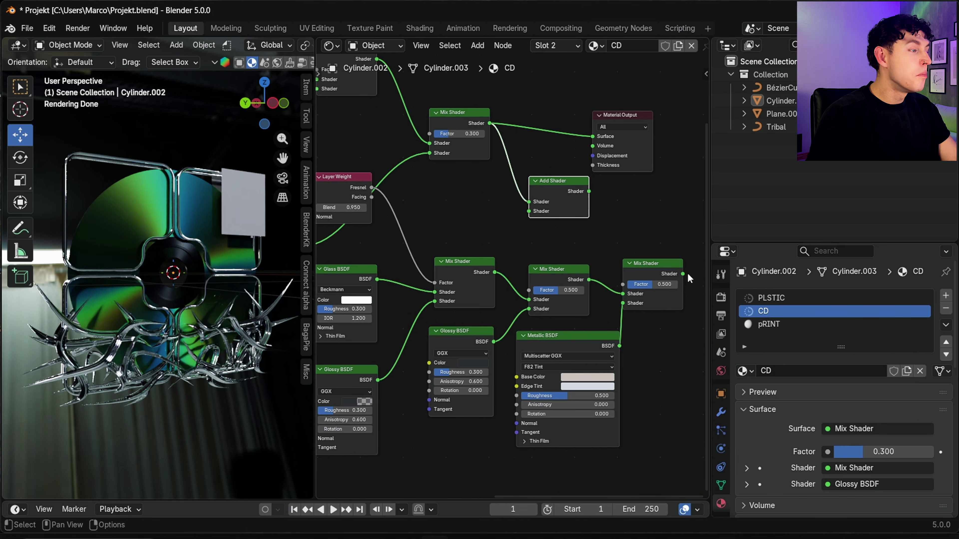
pyautogui.moveTo(683, 274); pyautogui.dragTo(529, 212)
pyautogui.moveTo(589, 191); pyautogui.dragTo(593, 136)
# Raise the two copied Glossy BSDF colors to full brightness and edit the Metallic BSDF's roughness
pyautogui.moveTo(366, 402); pyautogui.dragTo(399, 374, button='middle')
pyautogui.click(397, 373)
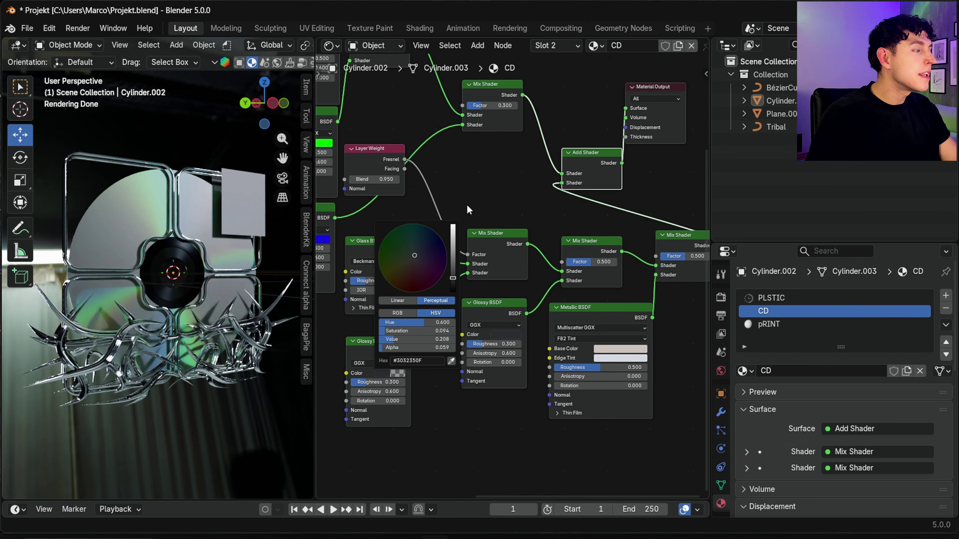
pyautogui.moveTo(453, 278); pyautogui.dragTo(453, 226)
pyautogui.click(506, 335)
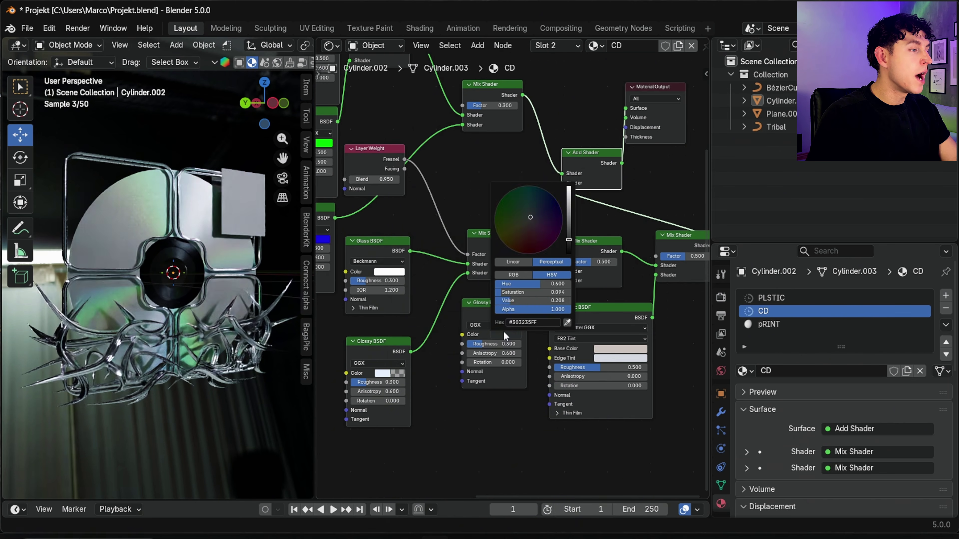
pyautogui.moveTo(568, 240); pyautogui.dragTo(568, 187)
pyautogui.doubleClick(602, 366)
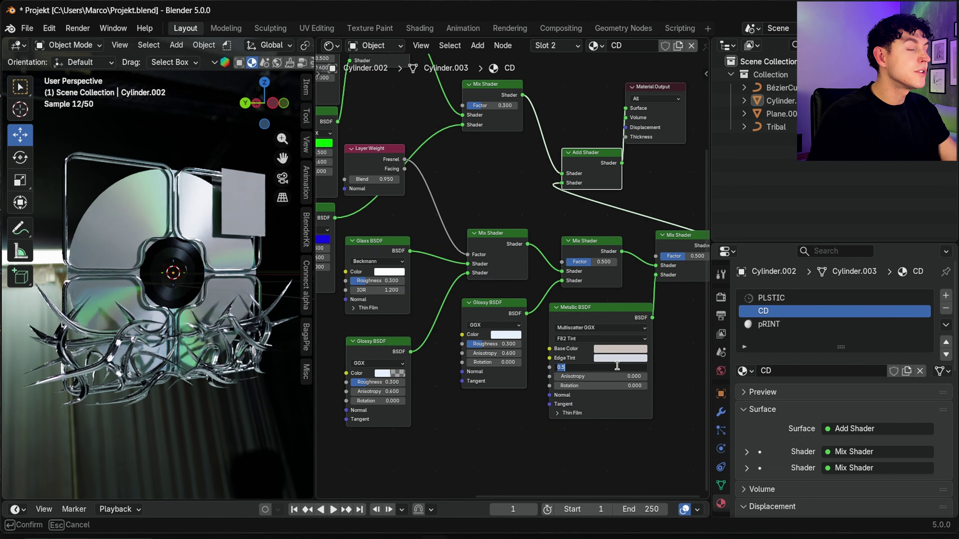
pyautogui.press('Return')
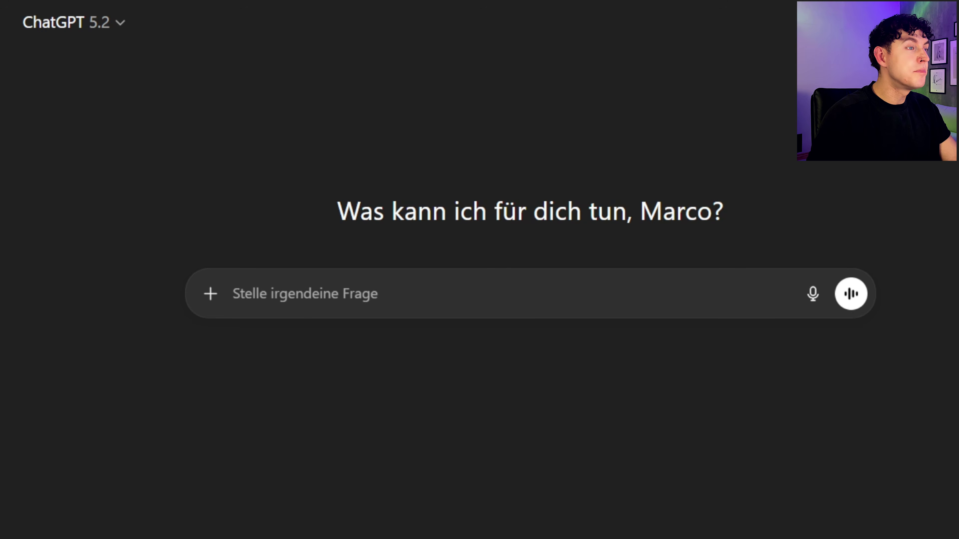
# In ChatGPT, attach the tribal image and request a black and white illustration with a black background and white tribal
pyautogui.moveTo(168, 398); pyautogui.dragTo(370, 309)
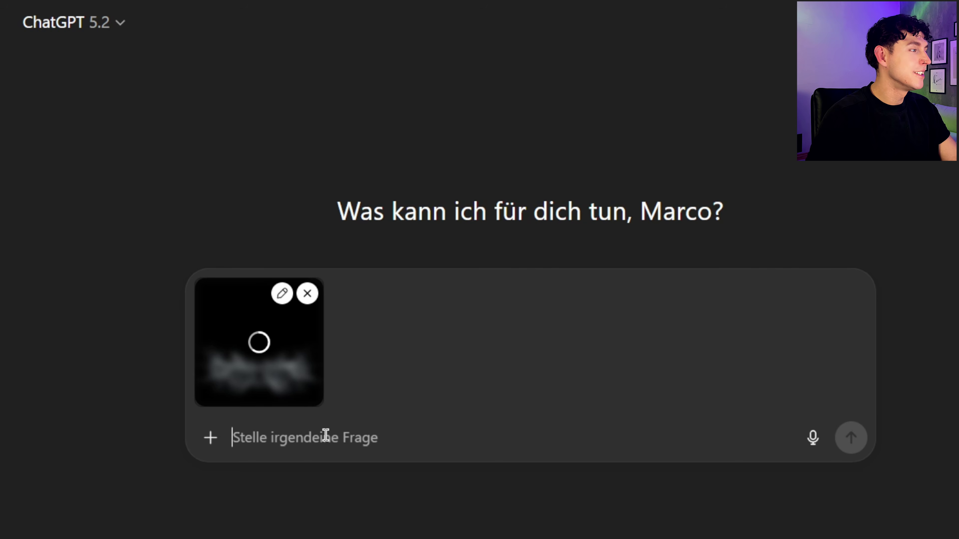
pyautogui.write('Render a new image. I need my Image as black and white illustration. Background black Tribal white."')
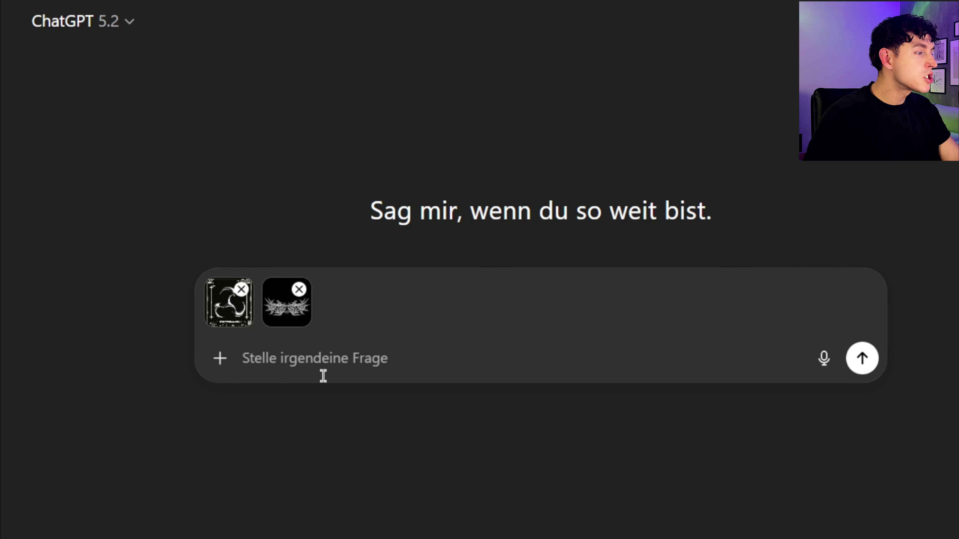
# Request a high-contrast black and white 1080 × 1350 px sticker matching the reference, with the tribal artwork and words “Artinvader”, “2026”, “RAVE” and “CHROME”
pyautogui.click(317, 368)
pyautogui.write('Render a high-contrast black and white sticker (1080 × 1350 px). Style should closely match the reference image. Include my tribal artwork and the words "Artinvader", "2026", "RAVE", and "CHROME"."')
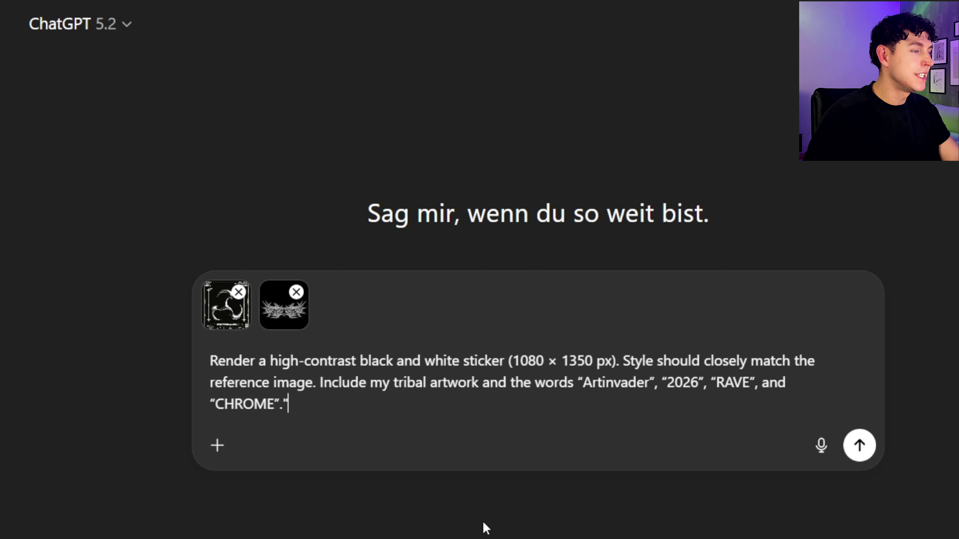
pyautogui.press('BackSpace')
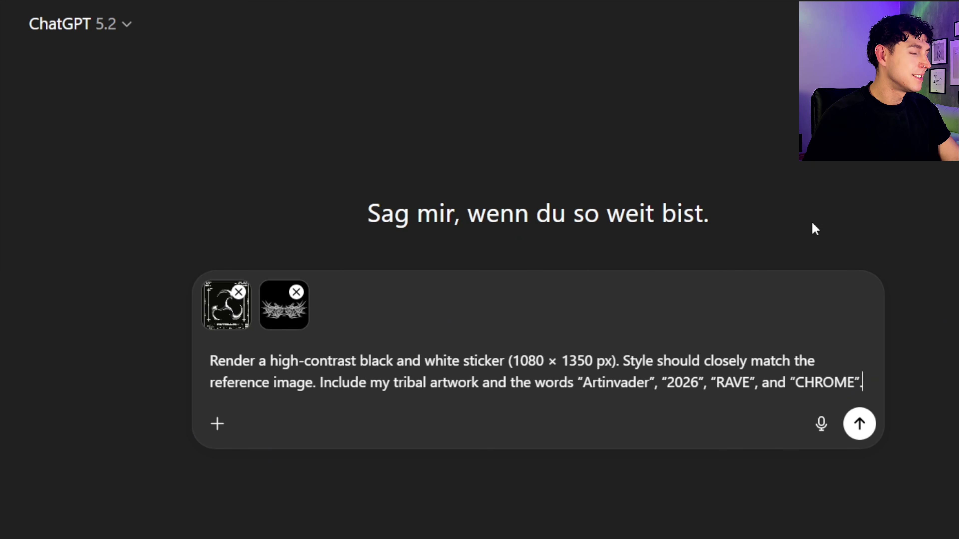
pyautogui.press('Return')
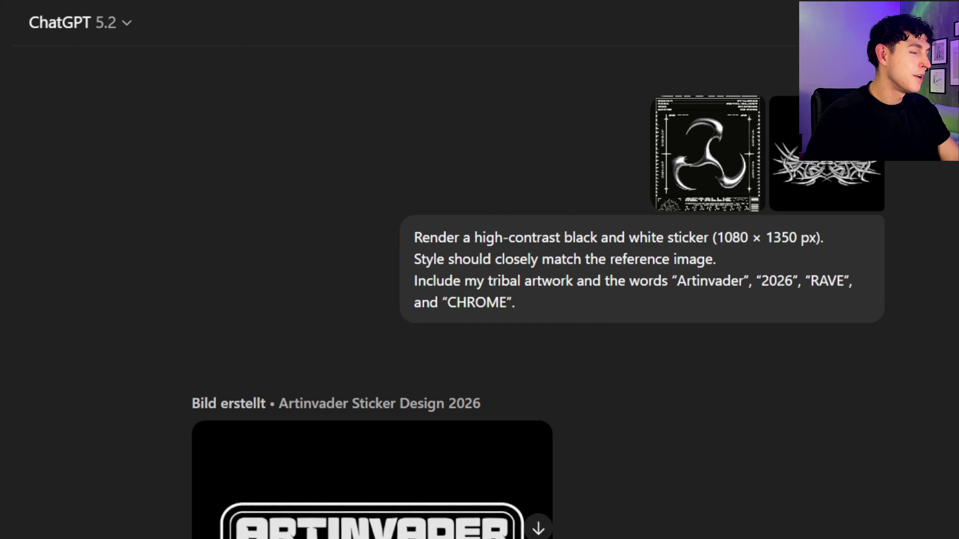
pyautogui.scroll(-10, 479, 287)
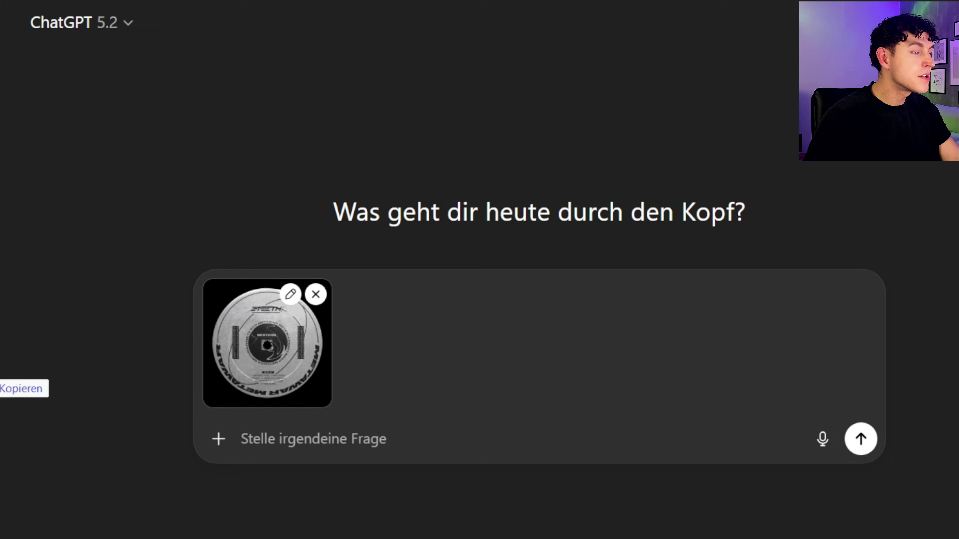
# Add the tribal image to the disc reference and request a 1080 × 1080 px black and white CD circle print with the same words
pyautogui.hotkey('ctrl', 'v')
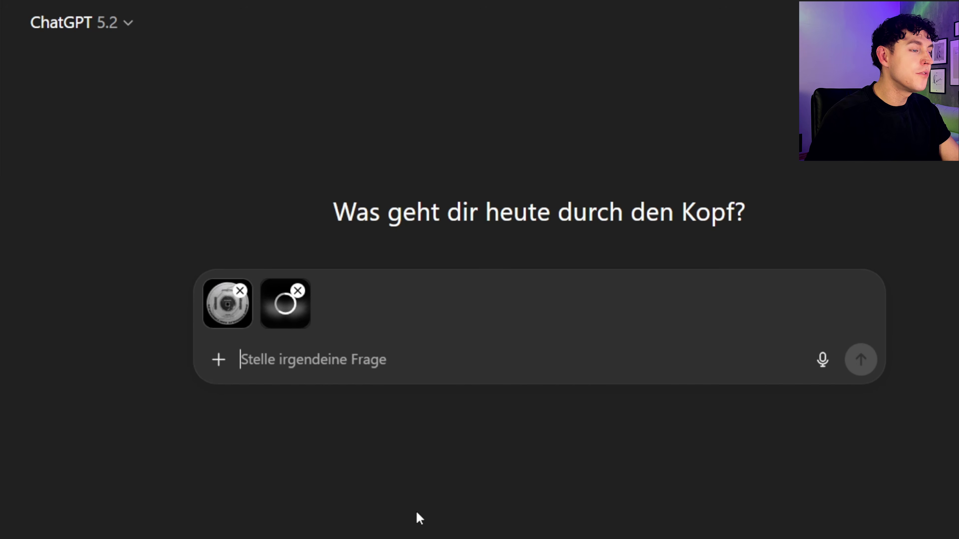
pyautogui.write('Render a high-contrast black and white CD CIRCLE PRINT (1080 × 1080 px). Style should exactly match the reference image. Include my tribal artwork and the words "Artinvader", "2026", "RAVE", and "CHROME".')
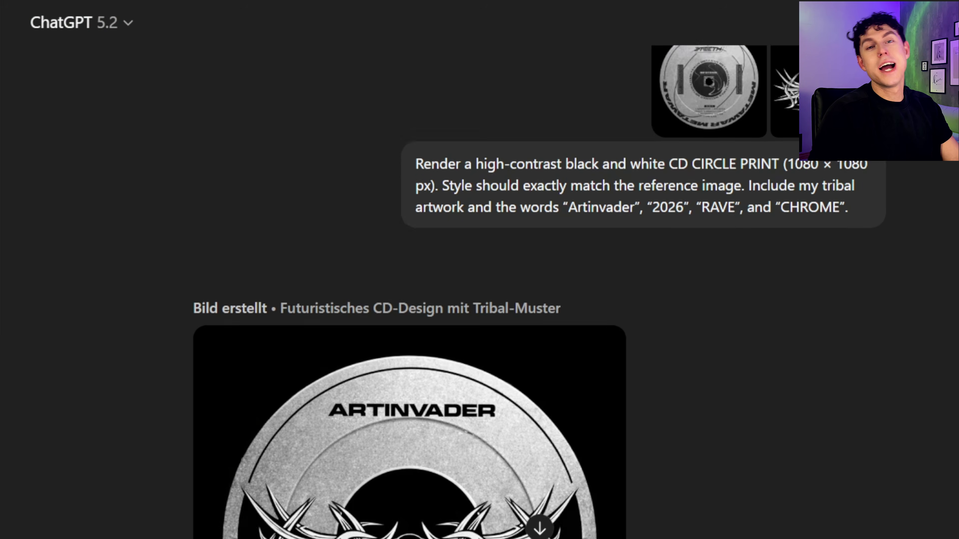
pyautogui.scroll(-5, 254, 80)
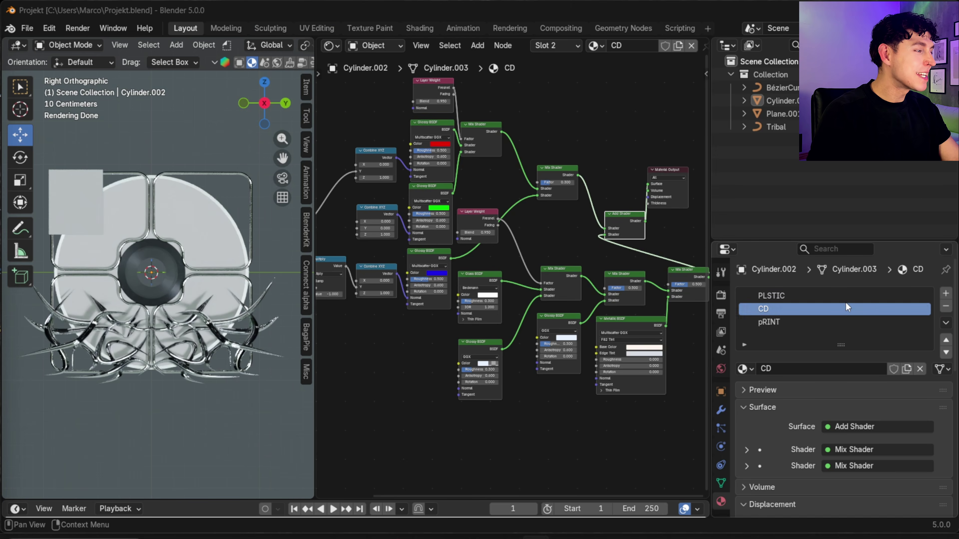
# In Blender, copy the PLSTIC material's shader nodes into the pRINT material and feed them into its Material Output
pyautogui.click(820, 296)
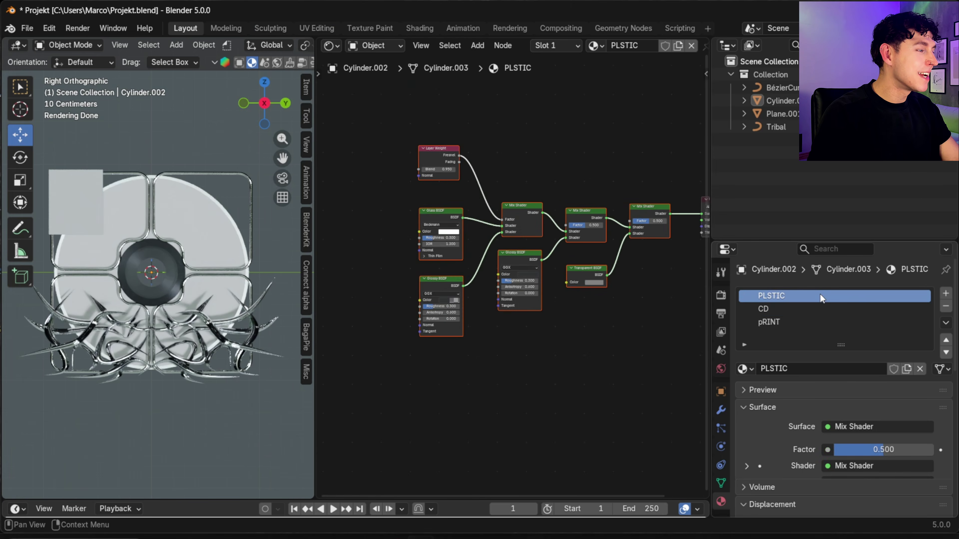
pyautogui.scroll(-2, 464, 294)
pyautogui.moveTo(422, 163); pyautogui.dragTo(618, 360)
pyautogui.click(777, 325)
pyautogui.scroll(3, 530, 291)
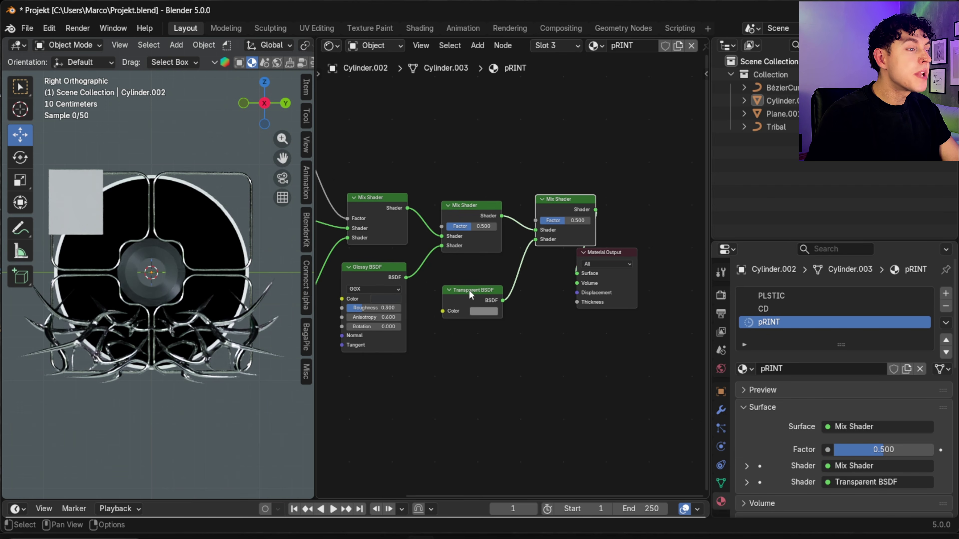
# Replace the pRINT material's Transparent BSDF with a Metallic BSDF and set its Anisotropy to 0.6
pyautogui.click(469, 290)
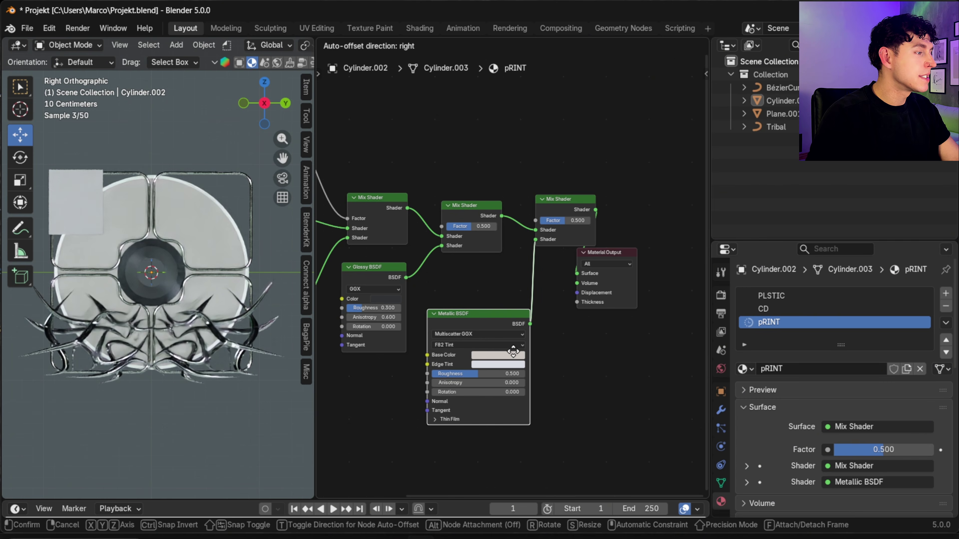
pyautogui.click(513, 351)
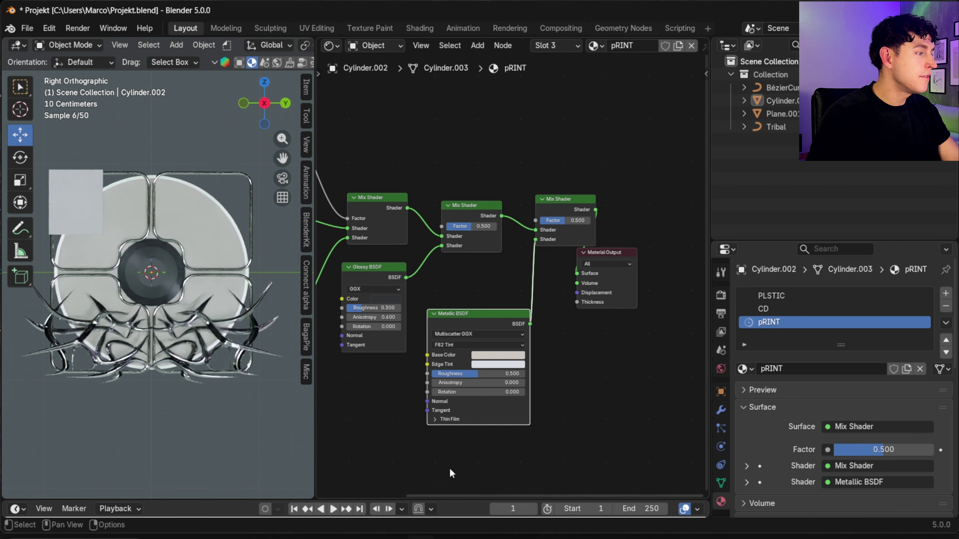
pyautogui.scroll(2, 472, 361)
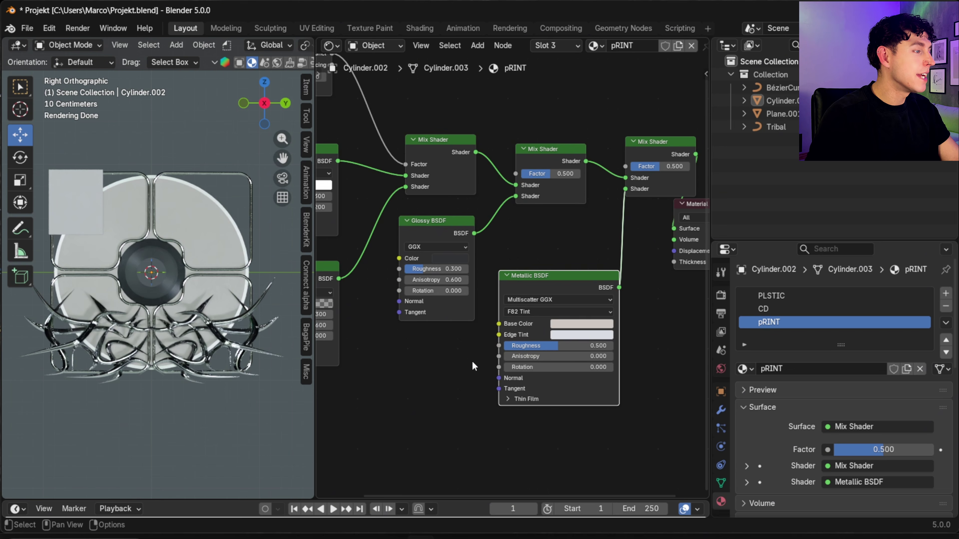
pyautogui.click(593, 358)
pyautogui.write('0.6')
pyautogui.press('Return')
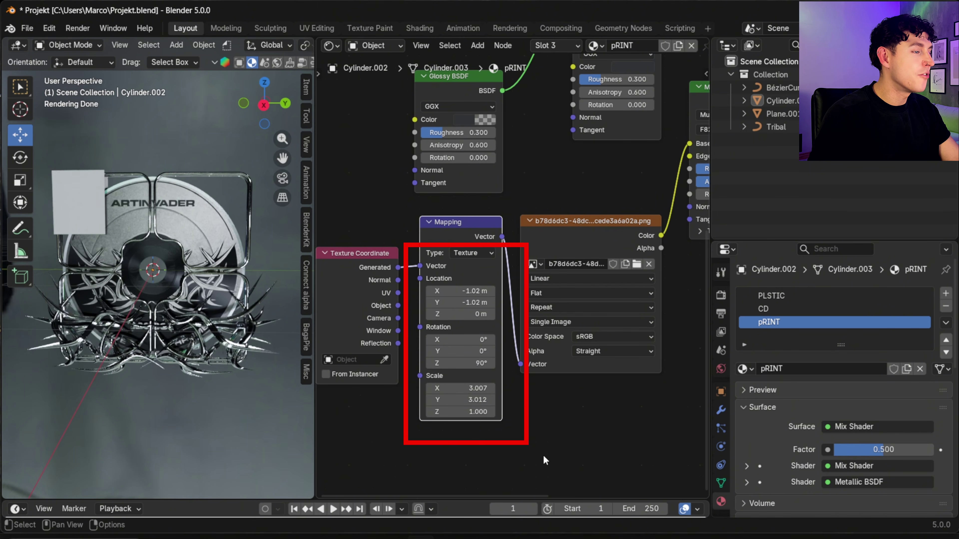
# Set the pRINT material's last Mix Shader Factor to 0.95 and save the project
pyautogui.moveTo(654, 316); pyautogui.dragTo(329, 118, button='middle')
pyautogui.click(512, 184)
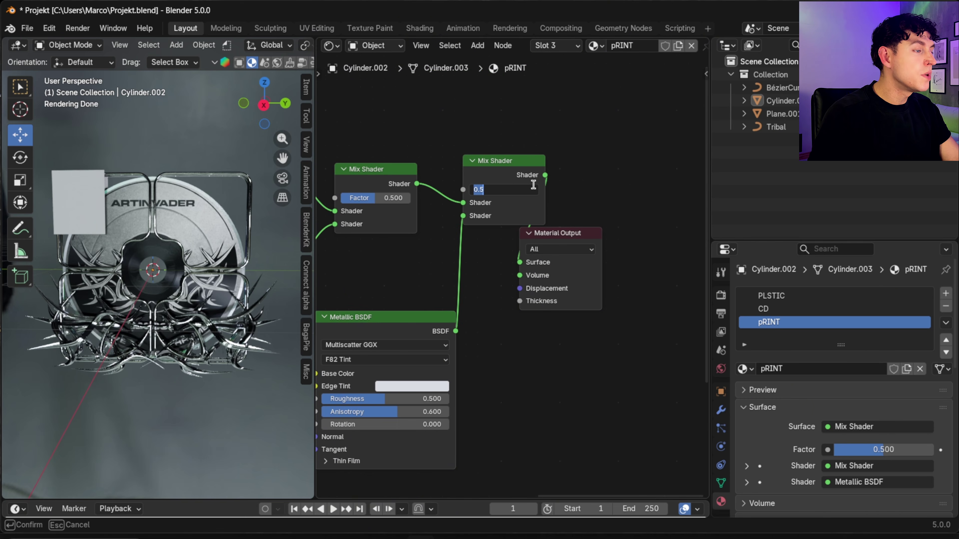
pyautogui.write('0.95')
pyautogui.press('Return')
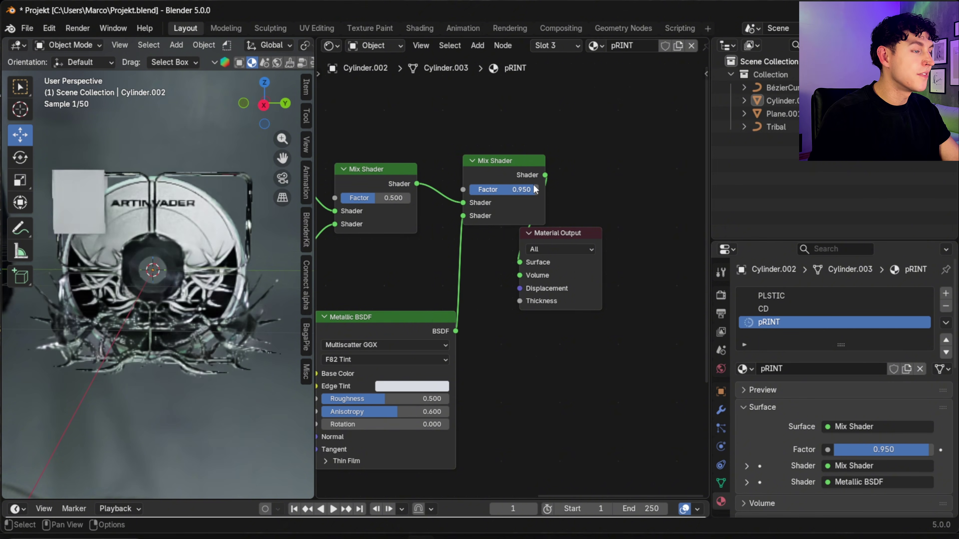
pyautogui.hotkey('ctrl', 's')
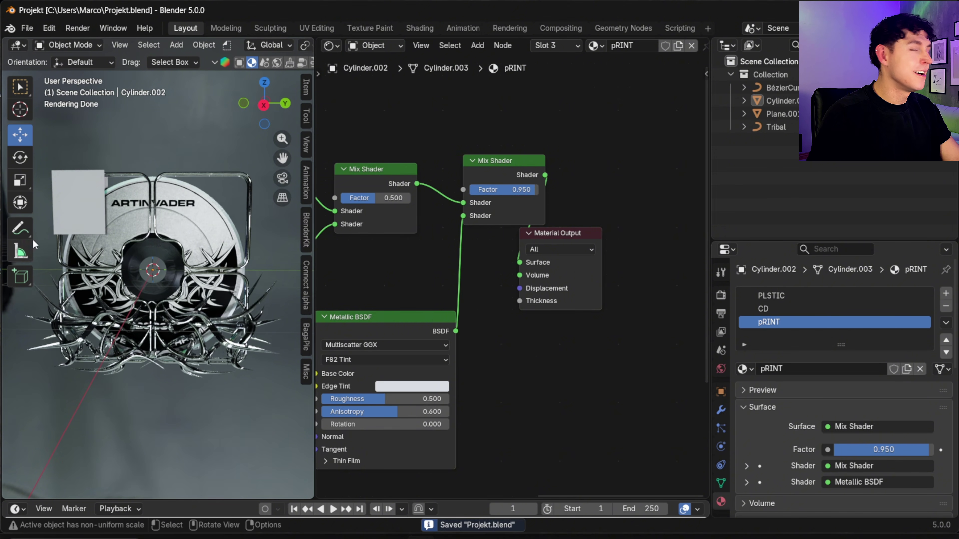
# Give the small sticker plane a new material and set its Principled BSDF Metallic value to 0.5
pyautogui.click(82, 216)
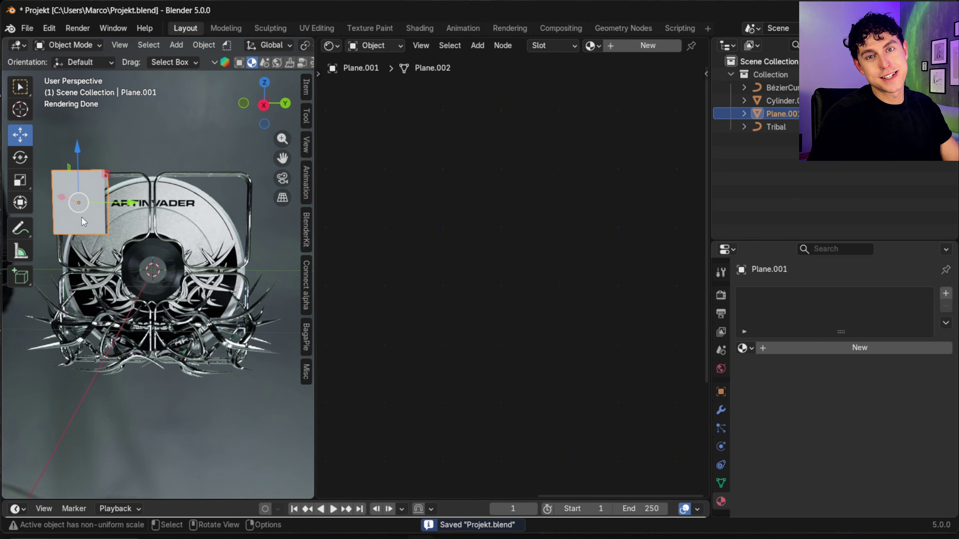
pyautogui.click(647, 46)
pyautogui.click(513, 264)
pyautogui.write('0.5')
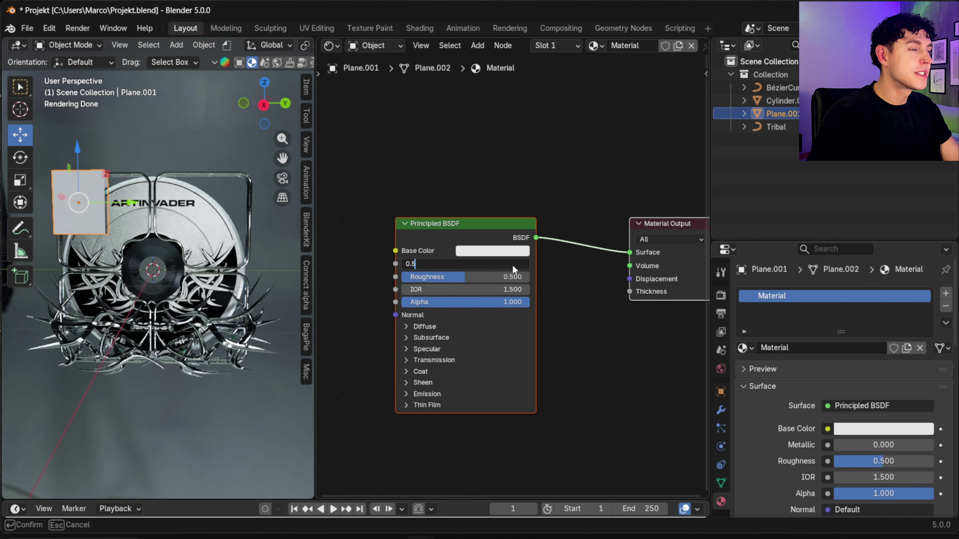
pyautogui.press('Return')
pyautogui.moveTo(380, 304); pyautogui.dragTo(507, 307, button='middle')
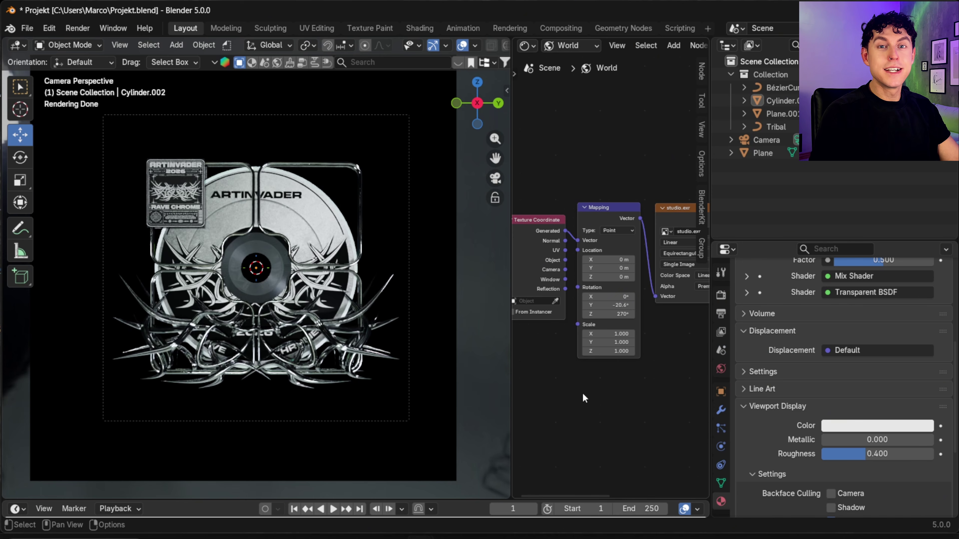
# Edit the world Mapping node's Y rotation and brighten a Glossy BSDF color in the disc's PLSTIC material
pyautogui.click(600, 305)
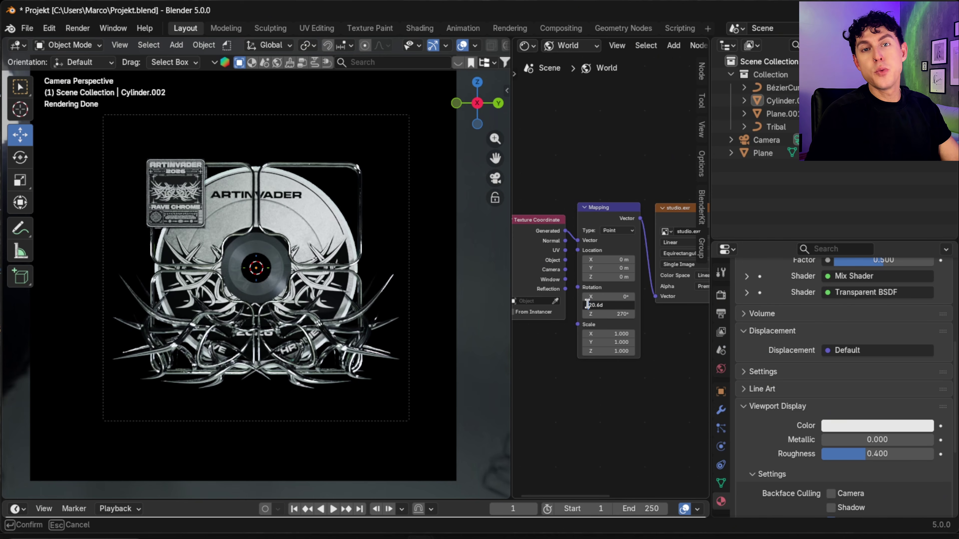
pyautogui.press('Return')
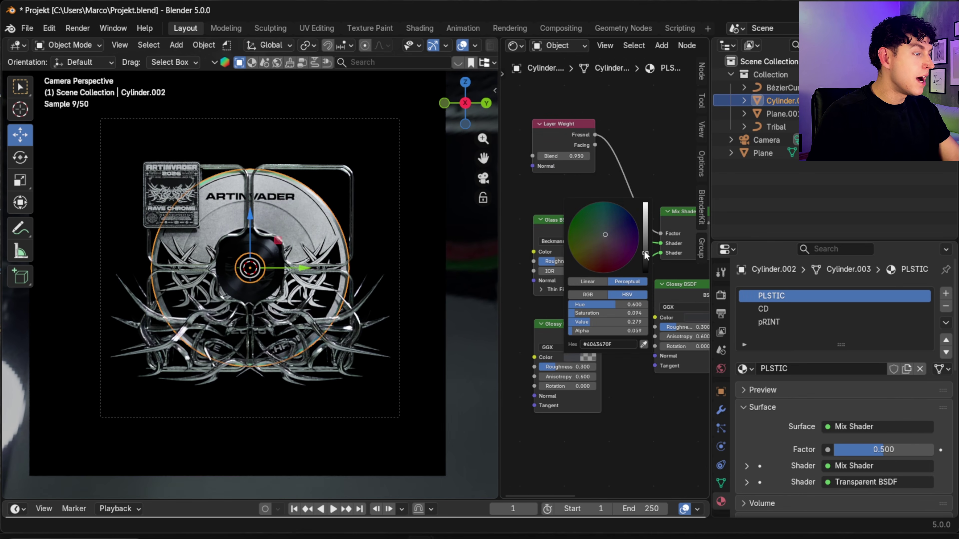
pyautogui.moveTo(608, 322); pyautogui.dragTo(635, 321)
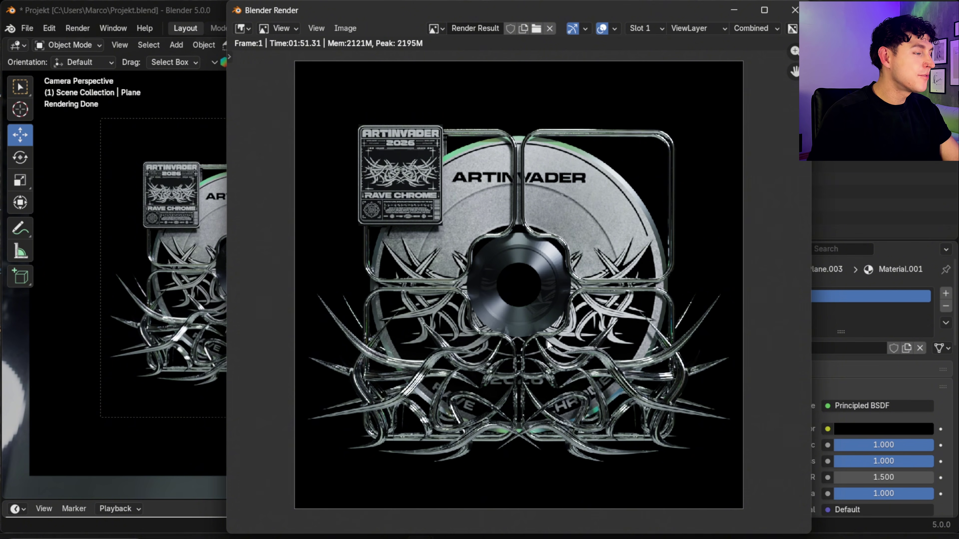
# Close the finished render and set up compositor nodes with a Bloom Glare node between Render Layers and the outputs
pyautogui.press('Escape')
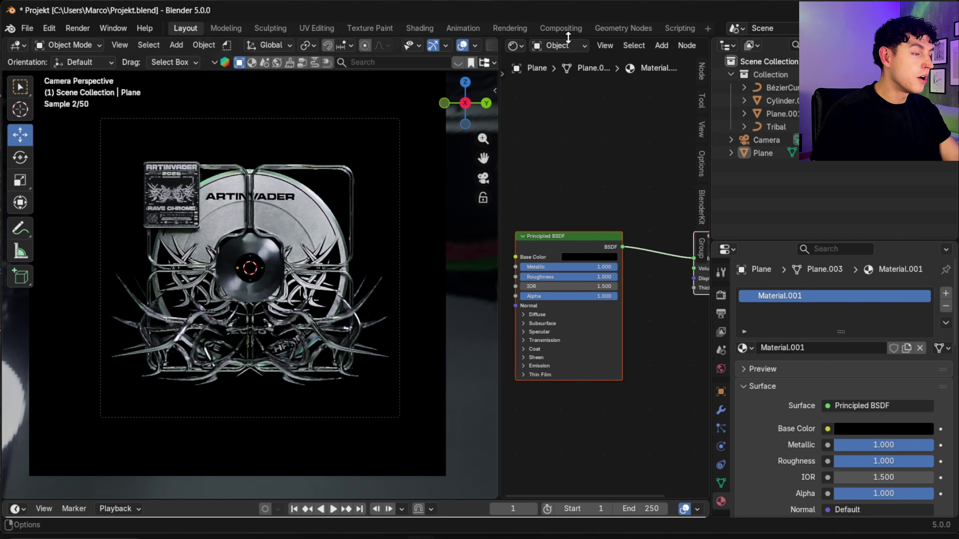
pyautogui.click(570, 25)
pyautogui.click(399, 45)
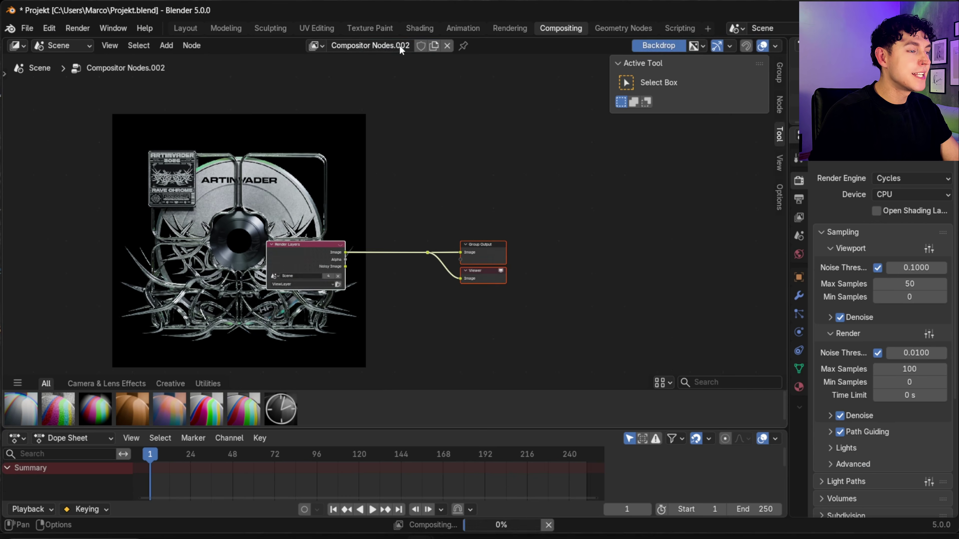
pyautogui.moveTo(480, 211); pyautogui.dragTo(664, 231)
pyautogui.write('bloom')
pyautogui.click(567, 263)
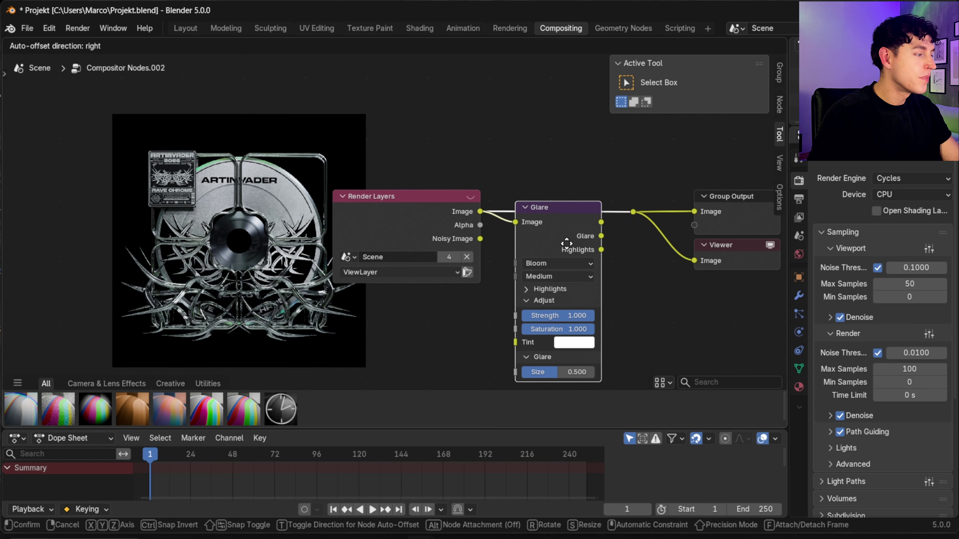
pyautogui.click(566, 243)
# Set the Glare node's Highlights Threshold to 5
pyautogui.click(529, 286)
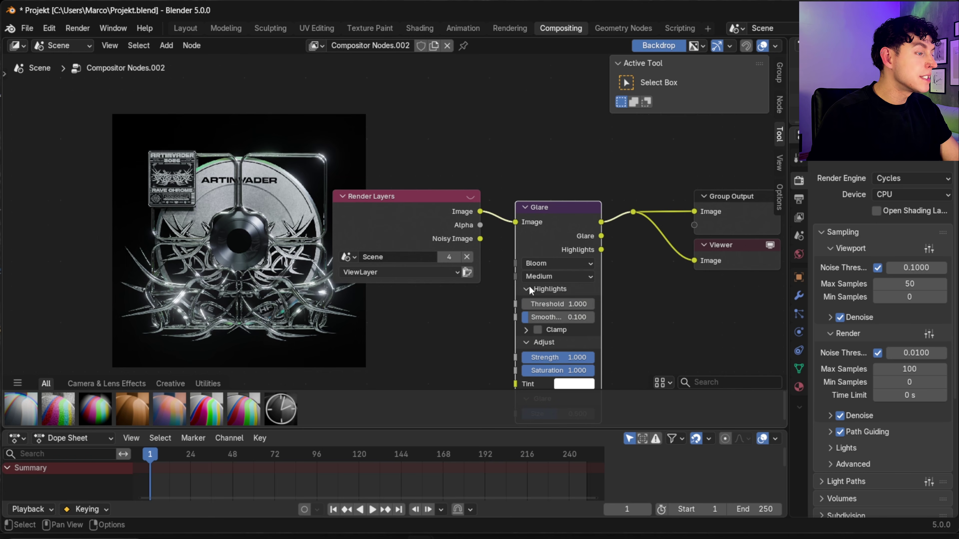
pyautogui.moveTo(613, 314); pyautogui.dragTo(611, 253, button='middle')
pyautogui.doubleClick(585, 239)
pyautogui.write('5')
pyautogui.press('Return')
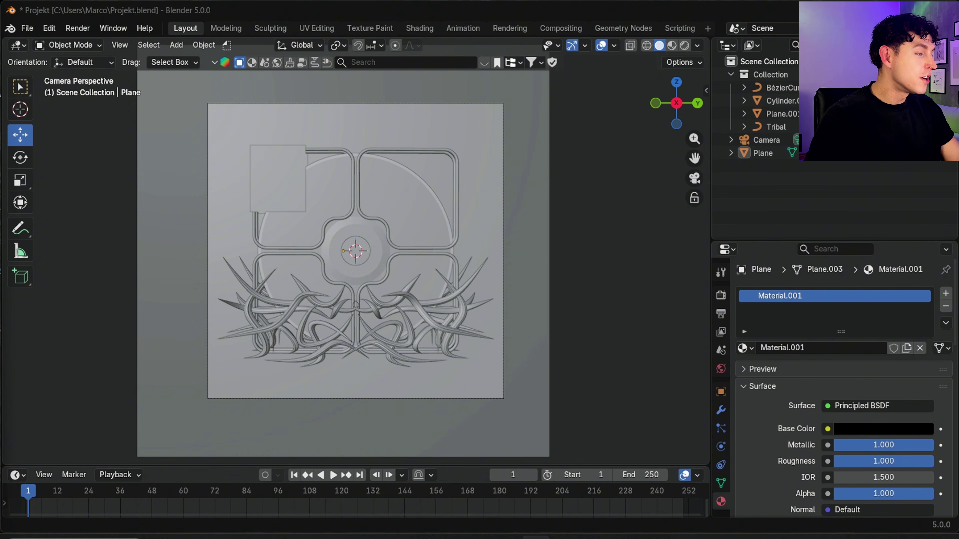
# Set the animation's end frame to 150
pyautogui.click(643, 475)
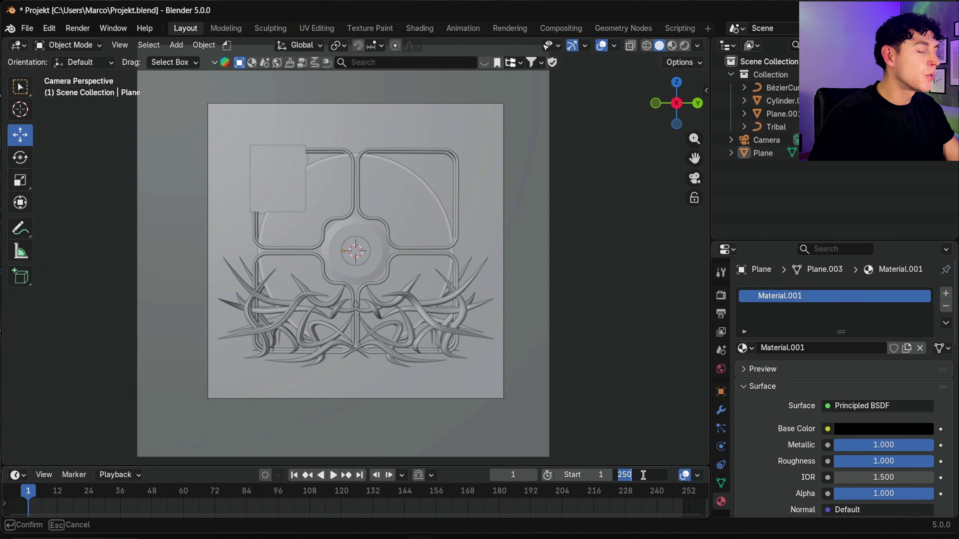
pyautogui.write('150')
pyautogui.press('Return')
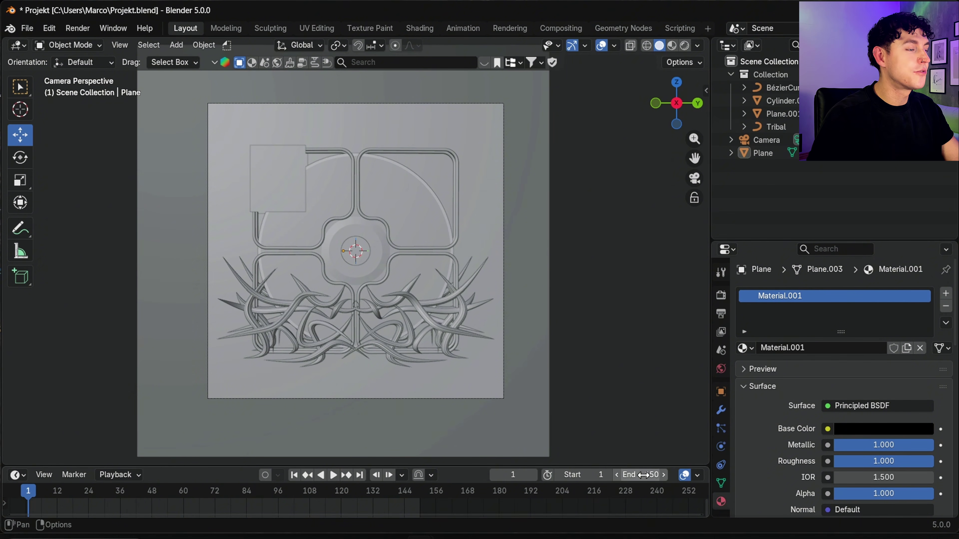
# Add an Arrows empty at the center of the CD design
pyautogui.click(174, 45)
pyautogui.moveTo(265, 205)
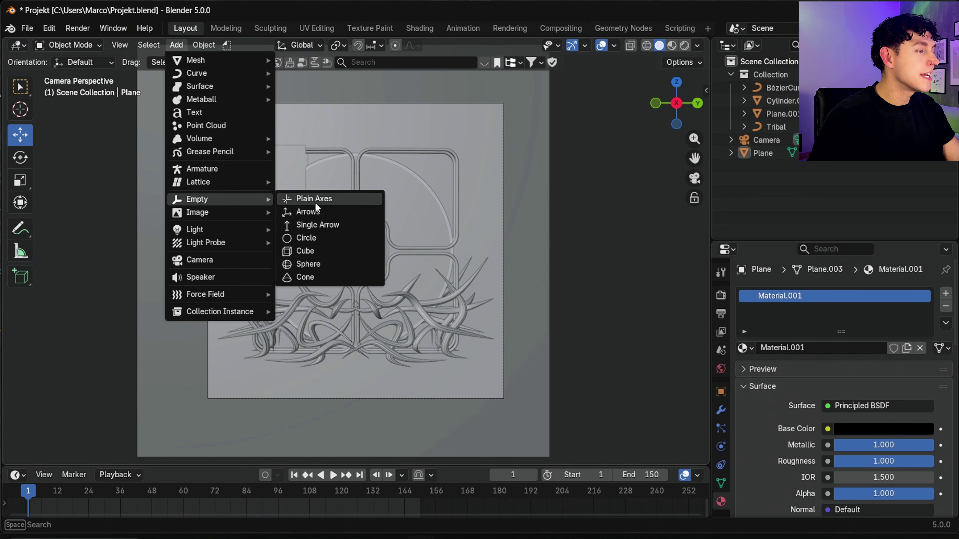
pyautogui.click(336, 212)
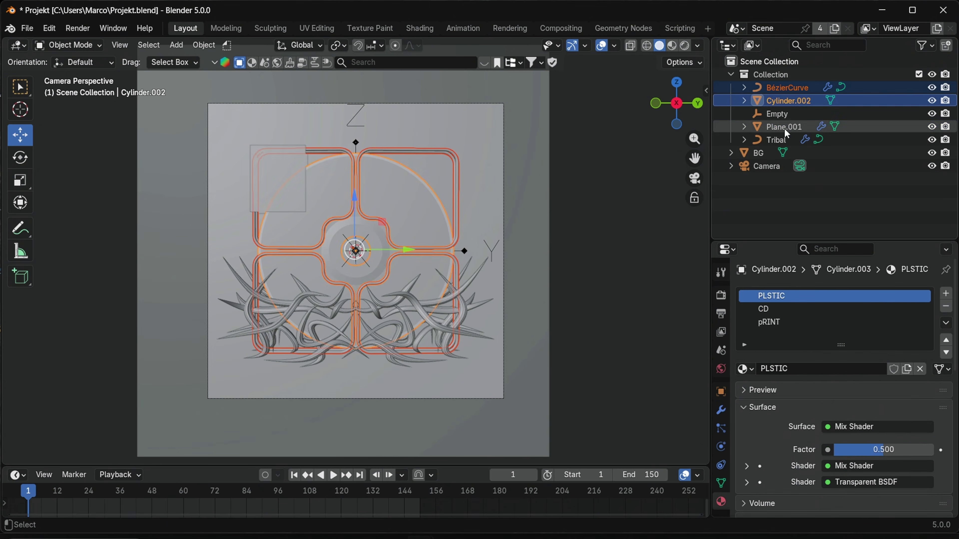
# Parent the BézierCurve, Cylinder.002, Plane.001 and Tribal objects to the empty using Object (Keep Transform)
pyautogui.keyDown('ctrl'); pyautogui.click(784, 127); pyautogui.keyUp('ctrl')
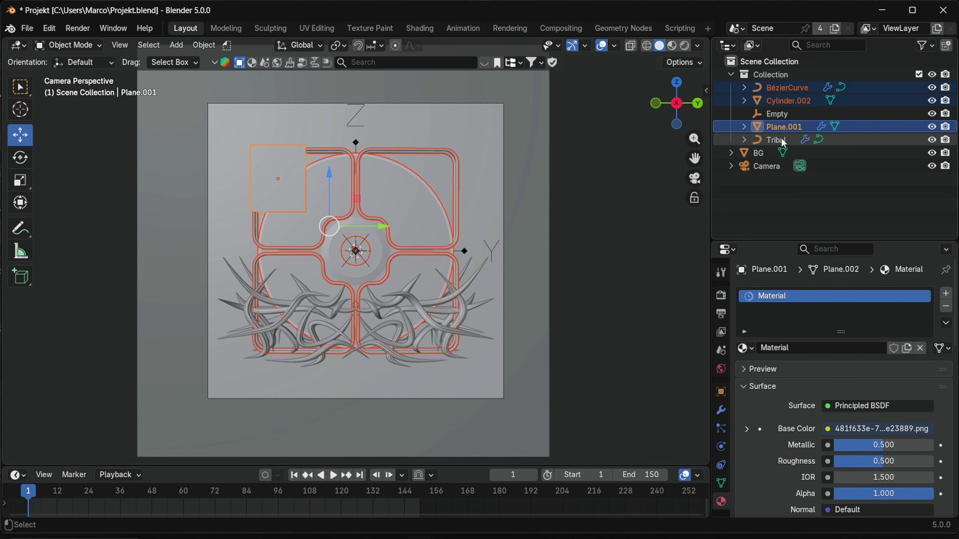
pyautogui.keyDown('ctrl'); pyautogui.click(776, 140); pyautogui.keyUp('ctrl')
pyautogui.keyDown('ctrl'); pyautogui.click(785, 113); pyautogui.keyUp('ctrl')
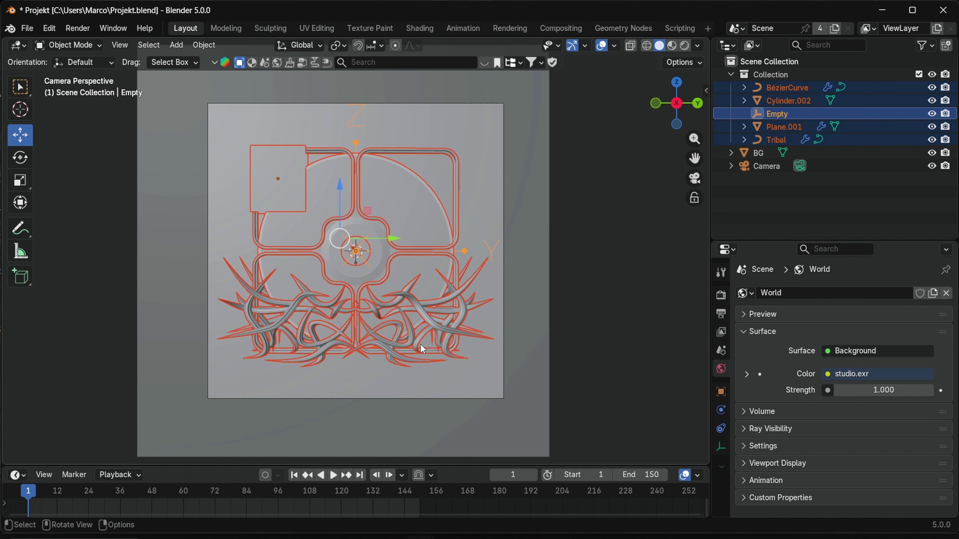
pyautogui.hotkey('ctrl', 'p')
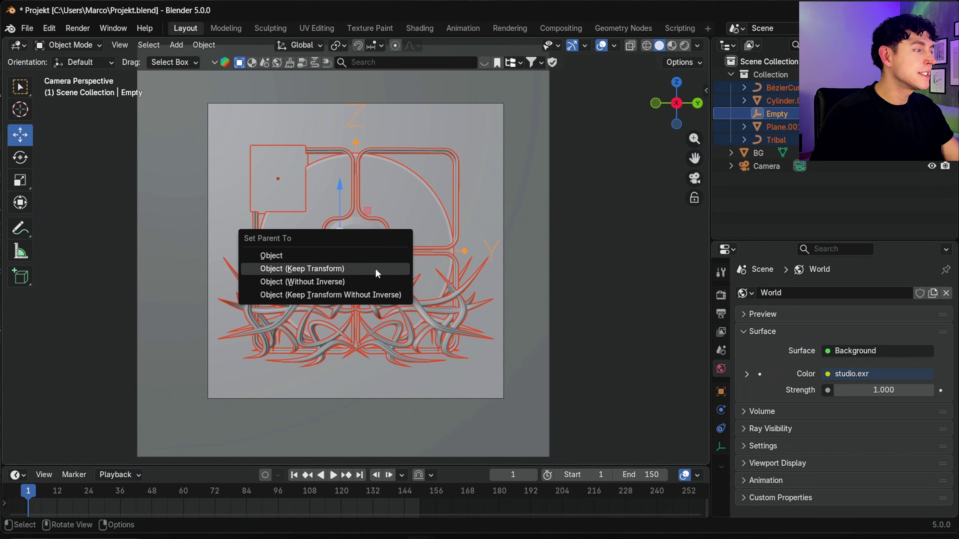
pyautogui.click(378, 272)
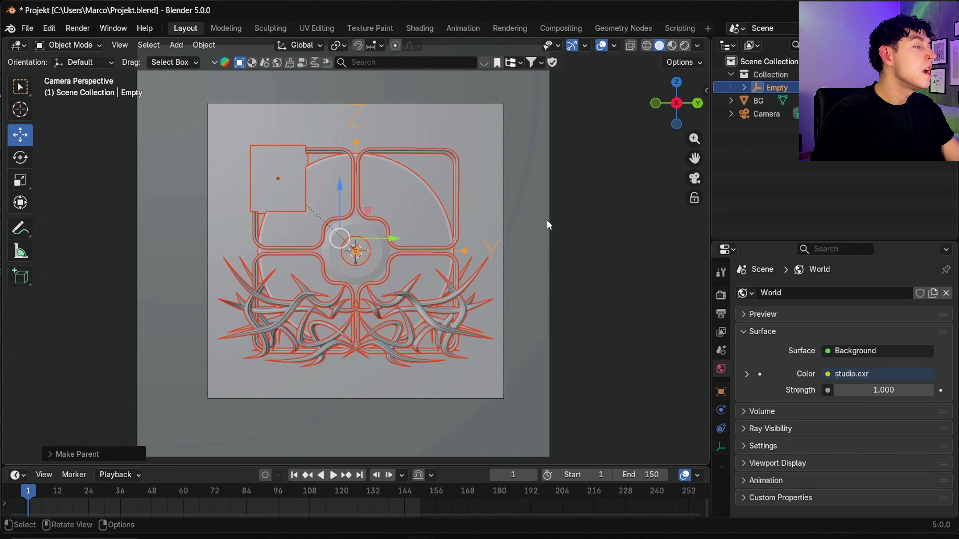
# Keyframe the empty's rotation at 0° on all axes on frame 1
pyautogui.press('n')
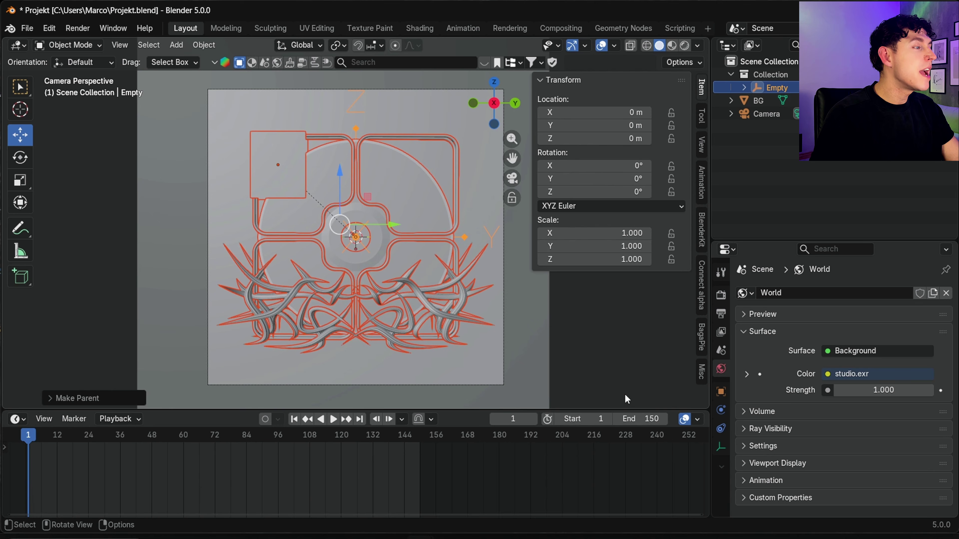
pyautogui.rightClick(627, 179)
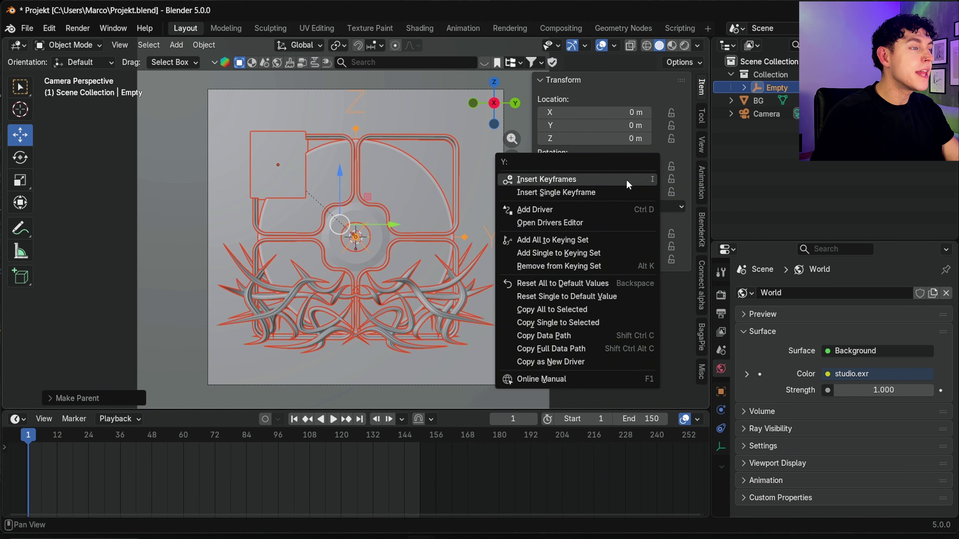
pyautogui.click(627, 184)
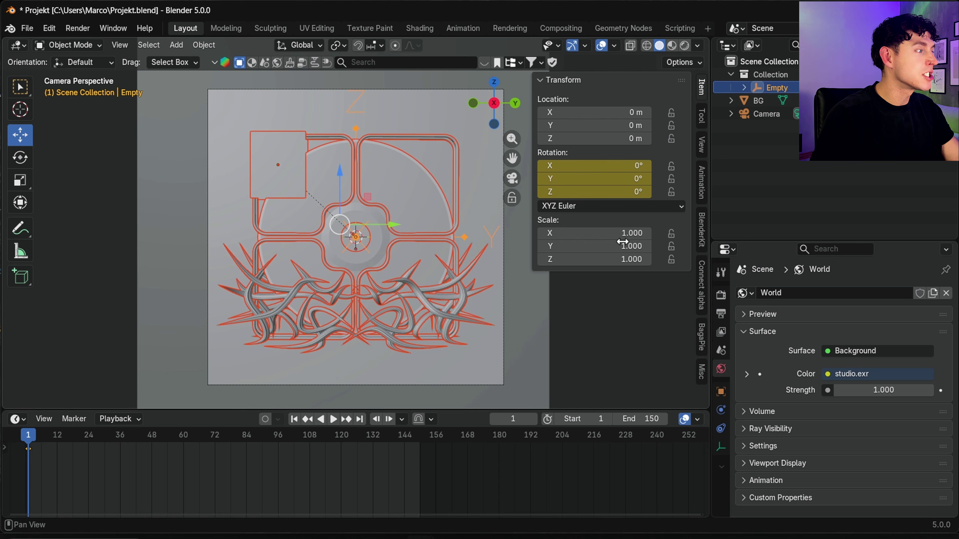
# Set the empty's Z rotation to 360° at frame 150 and keyframe the rotation there
pyautogui.click(363, 420)
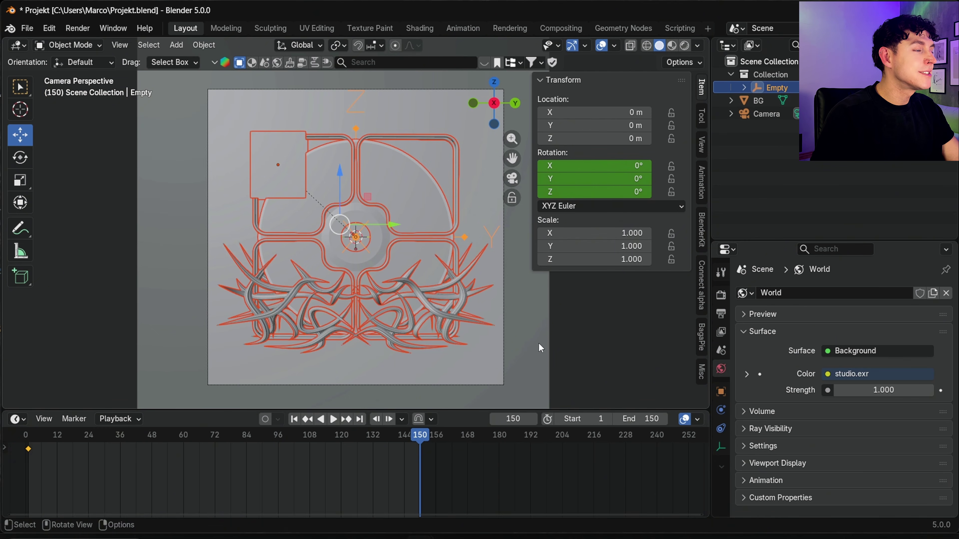
pyautogui.click(624, 189)
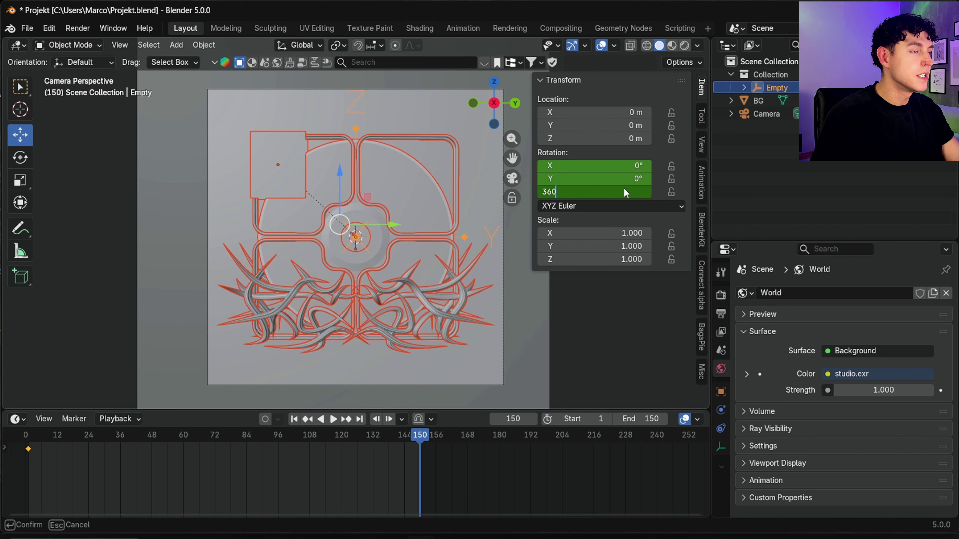
pyautogui.press('Return')
pyautogui.rightClick(617, 177)
pyautogui.click(615, 175)
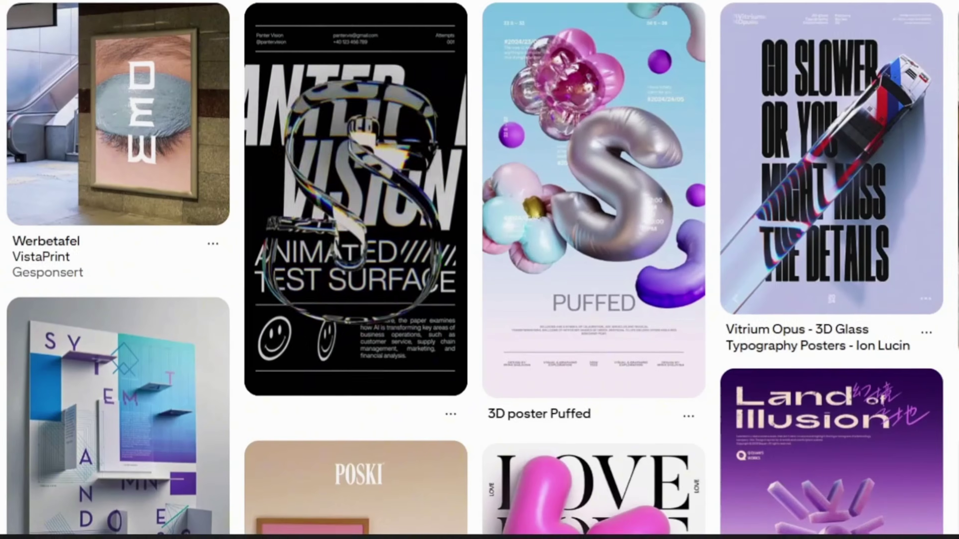
# Browse the online feed of 3D poster and typography designs for inspiration
pyautogui.scroll(-5, 479, 269)
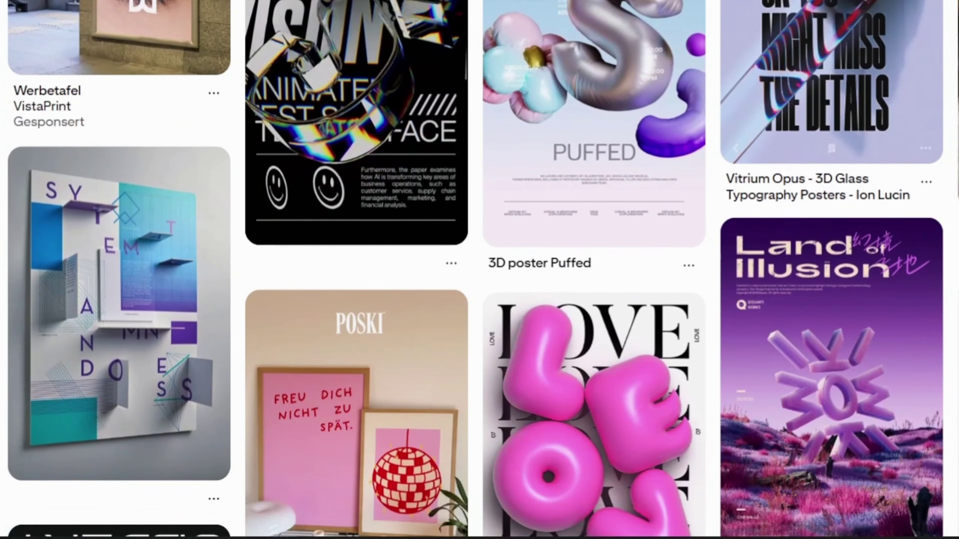
pyautogui.scroll(-10, 479, 270)
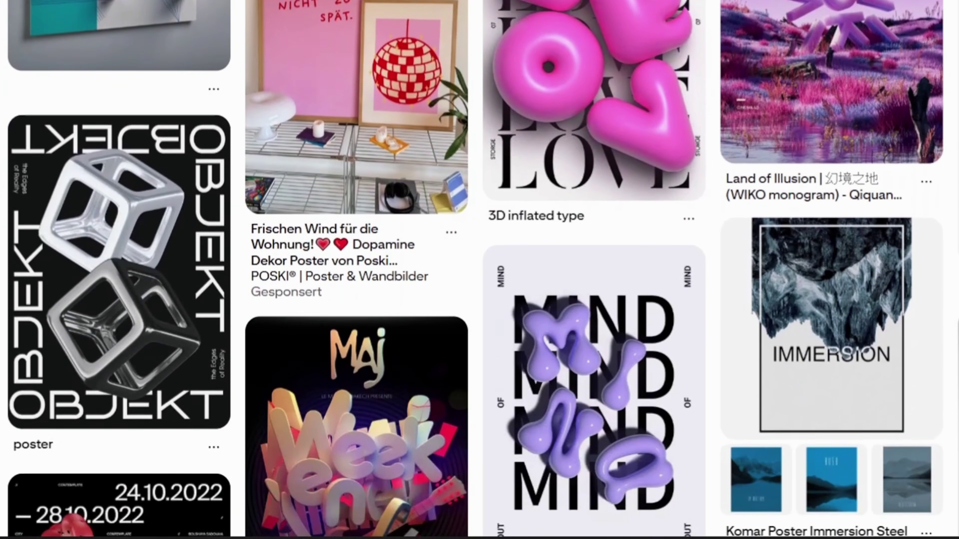
pyautogui.scroll(-8, 480, 270)
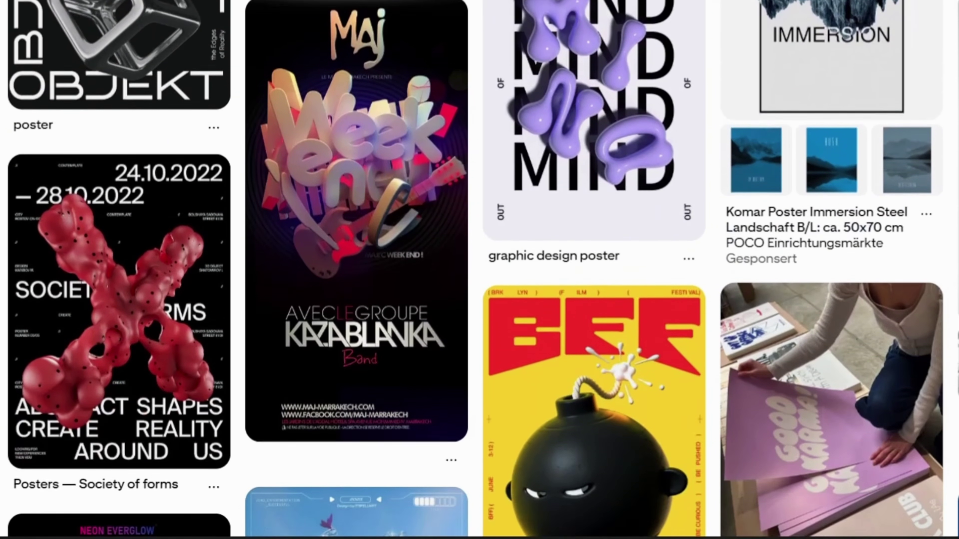
pyautogui.scroll(-5, 479, 270)
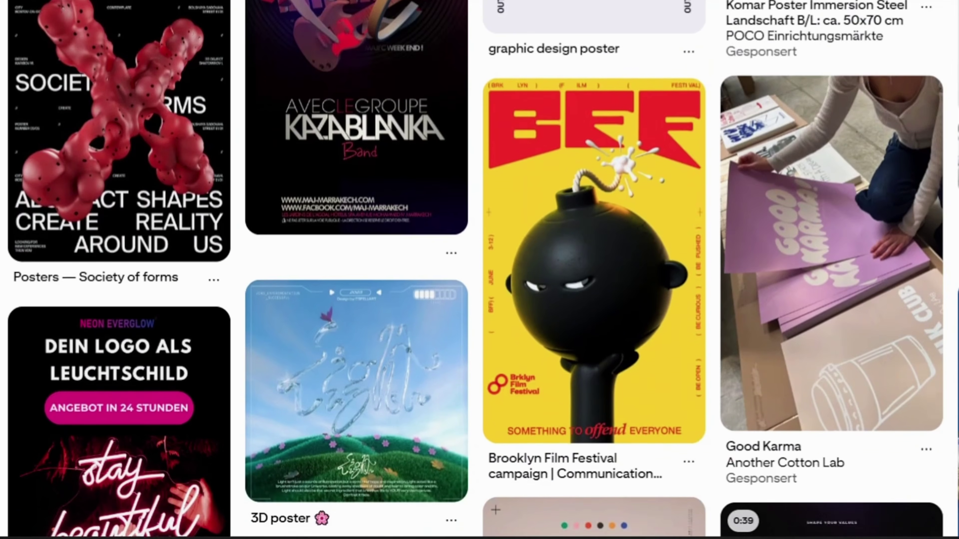
pyautogui.scroll(-8, 479, 269)
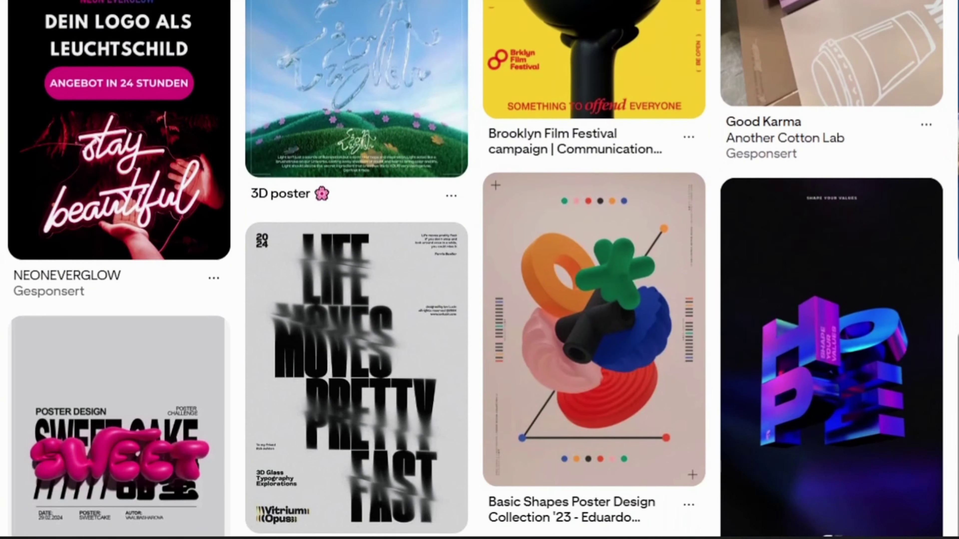